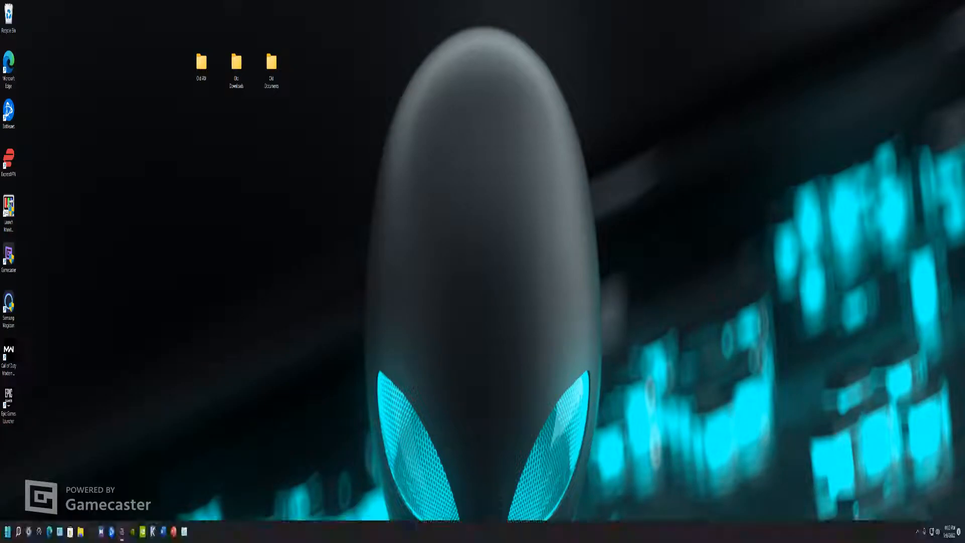
Set the display resolution to 2560 × 1440, keep the changes, and close the display settings
{"action": "left_click", "coordinate": [28, 531]}
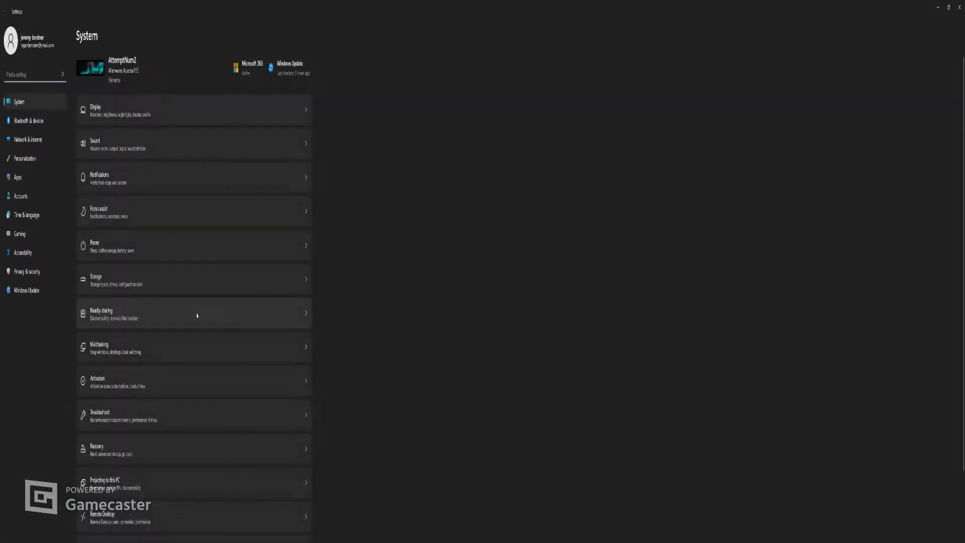
{"action": "left_click", "coordinate": [144, 115]}
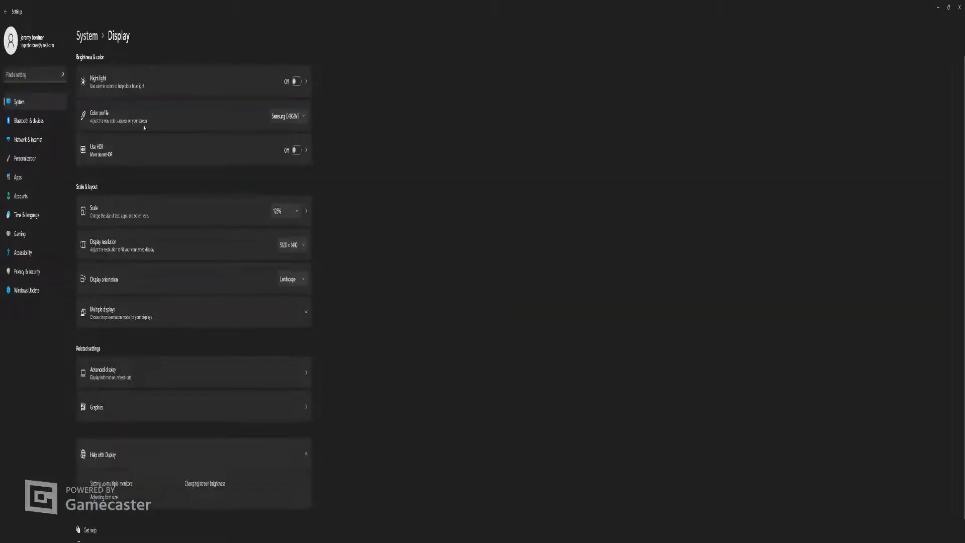
{"action": "left_click", "coordinate": [290, 246]}
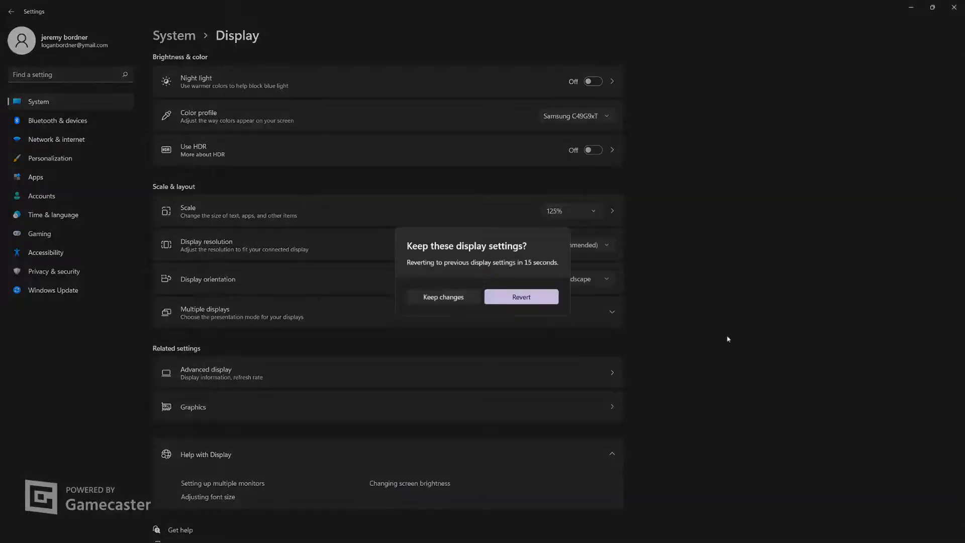
{"action": "left_click", "coordinate": [442, 296]}
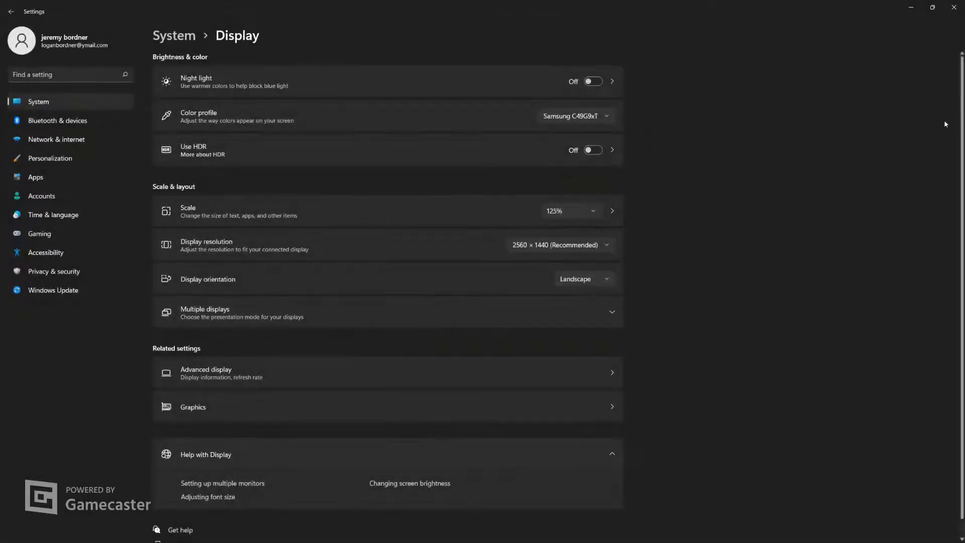
{"action": "left_click", "coordinate": [954, 6]}
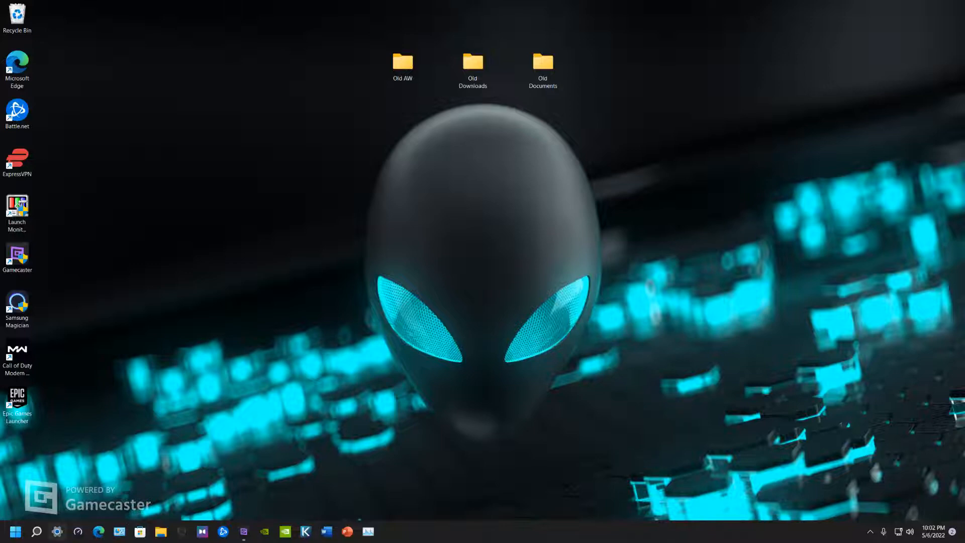
Examine the available refresh rates for Display 1 in the advanced display settings
{"action": "left_click", "coordinate": [57, 532]}
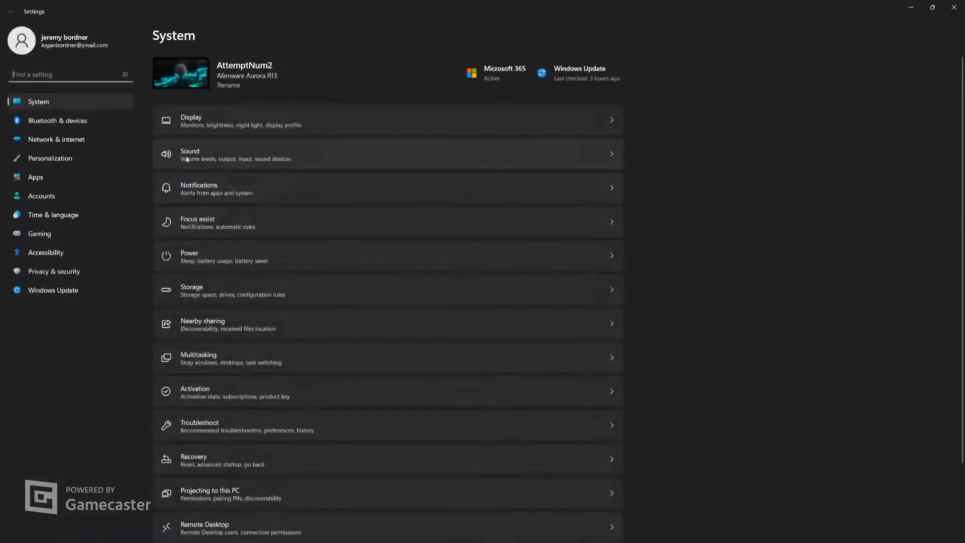
{"action": "left_click", "coordinate": [192, 124]}
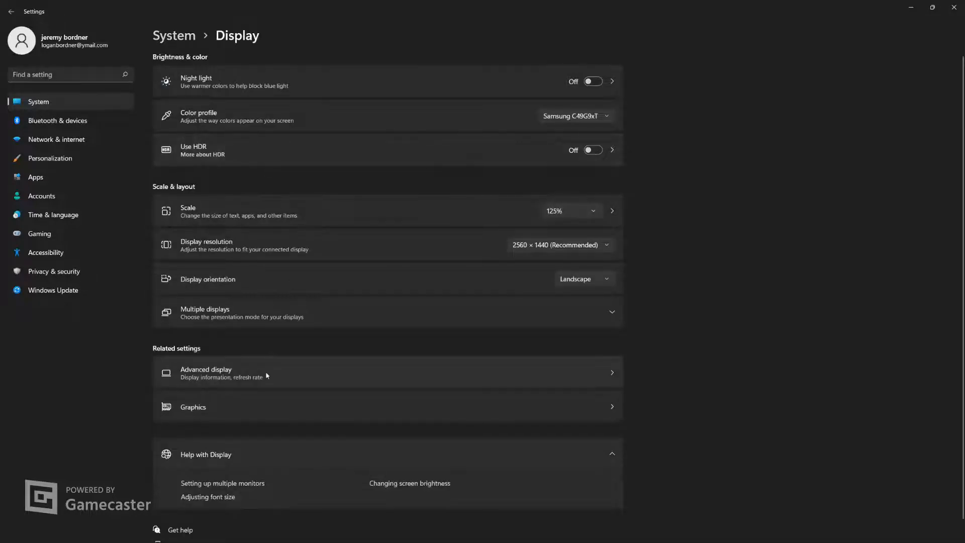
{"action": "left_click", "coordinate": [267, 375]}
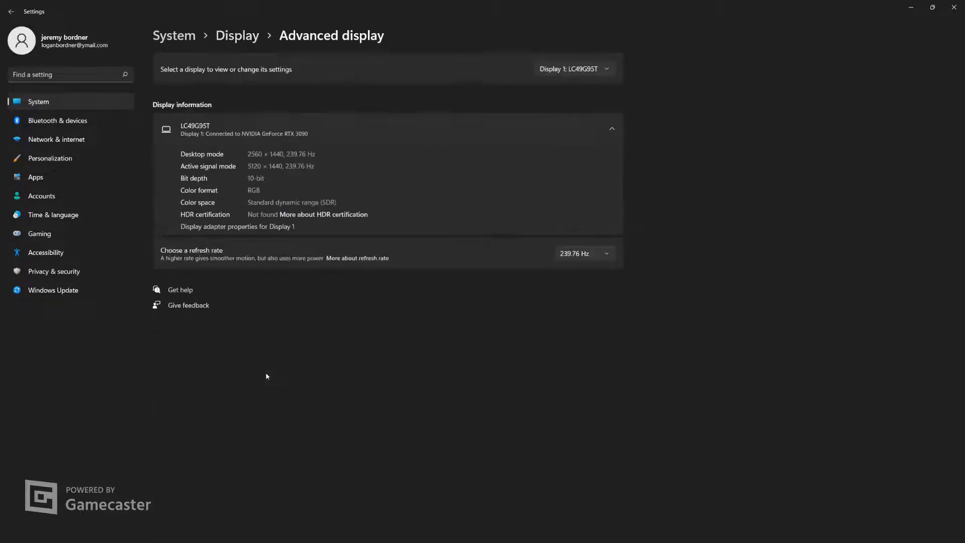
{"action": "left_click", "coordinate": [579, 259]}
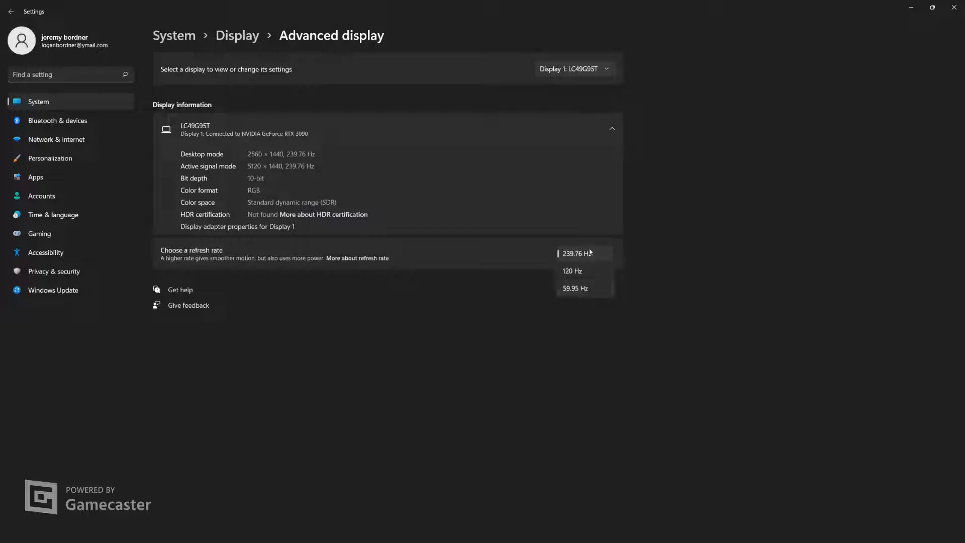
{"action": "left_click", "coordinate": [680, 233]}
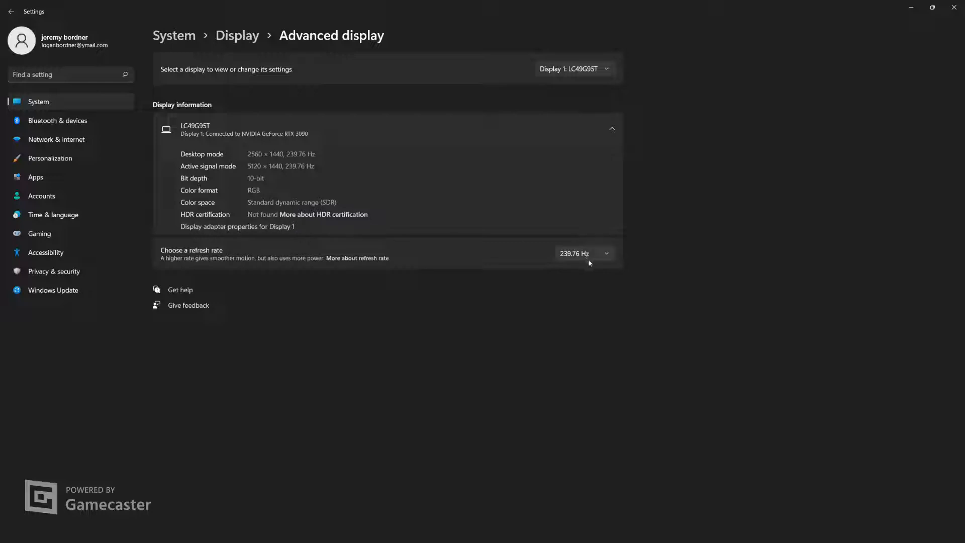
Inspect the driver details and driver update options for the NVIDIA GeForce RTX 3090 adapter without updating it
{"action": "left_click", "coordinate": [236, 226]}
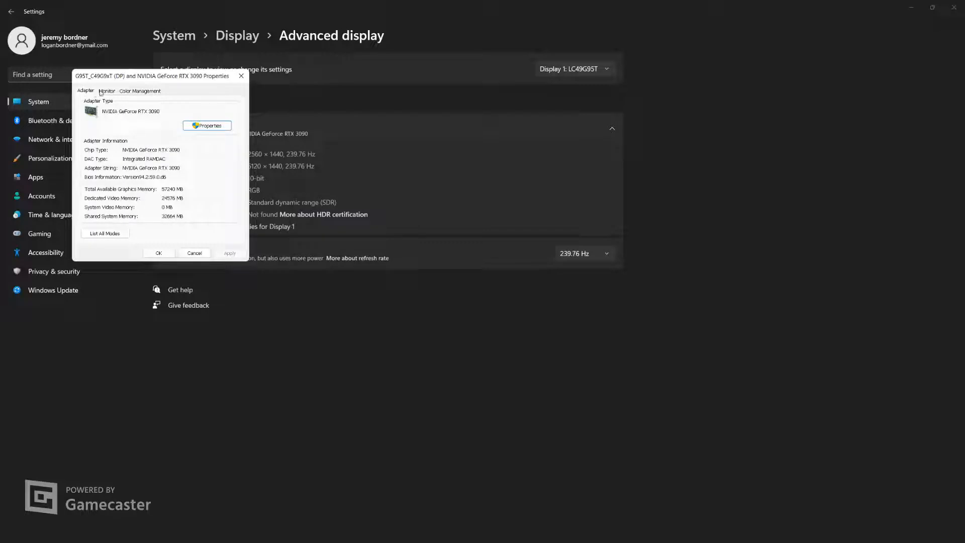
{"action": "left_click", "coordinate": [207, 125]}
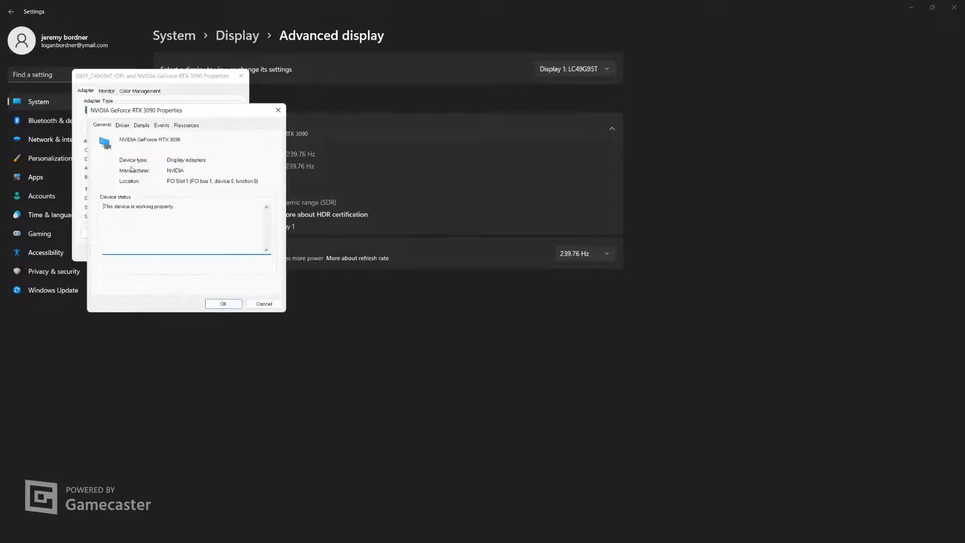
{"action": "left_click", "coordinate": [119, 127]}
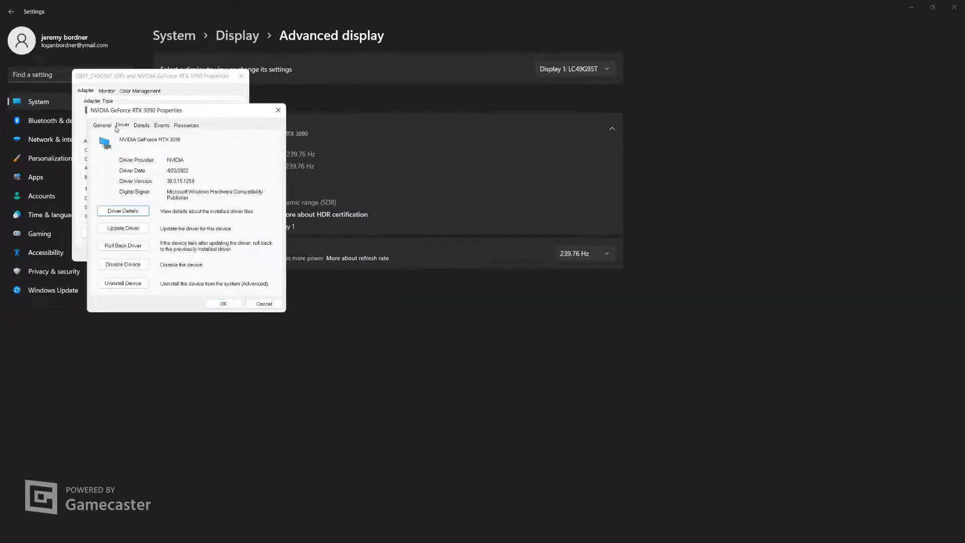
{"action": "left_click", "coordinate": [128, 229]}
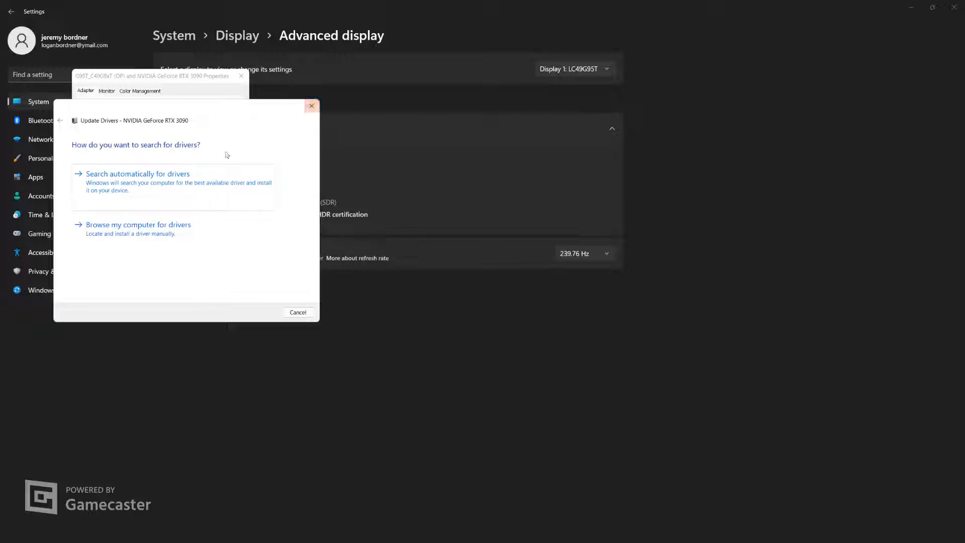
{"action": "left_click", "coordinate": [311, 106]}
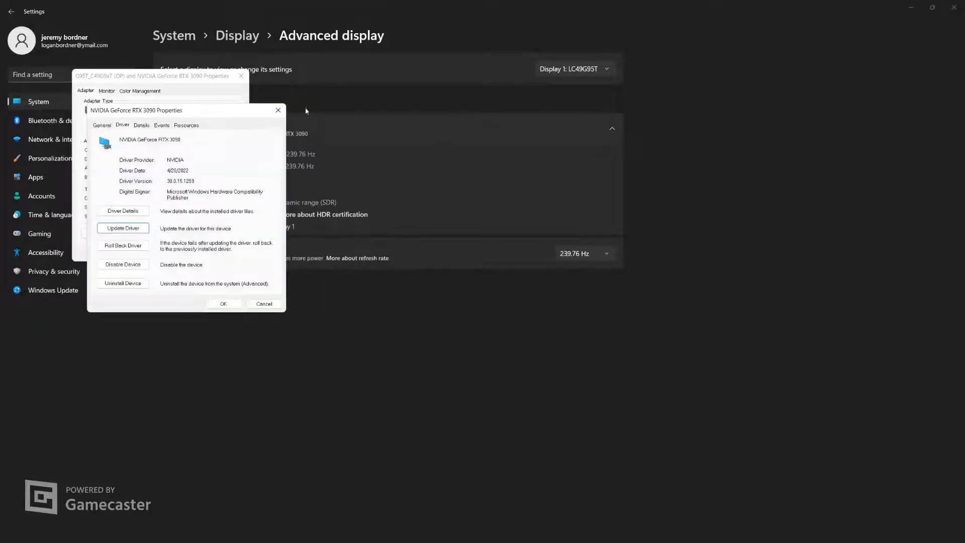
{"action": "left_click", "coordinate": [280, 113]}
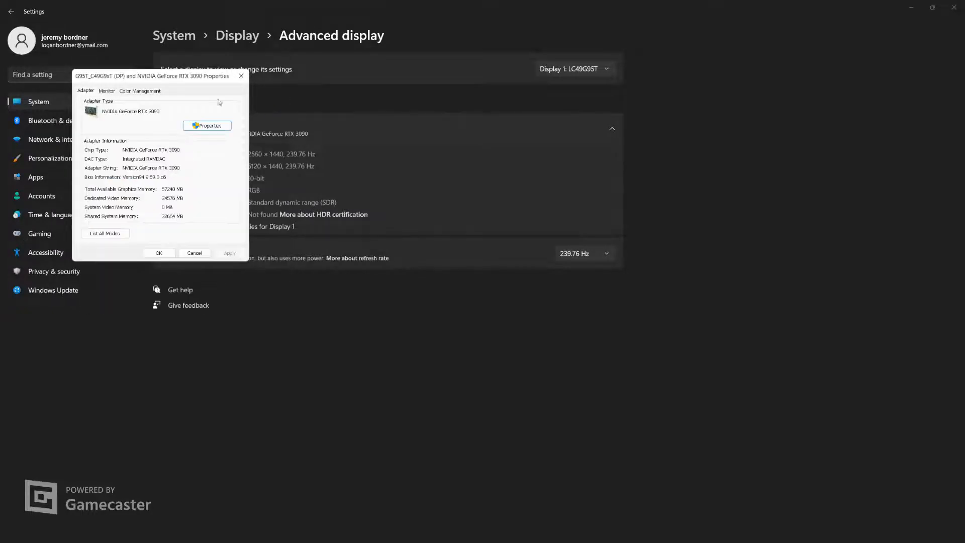
Check the color management and monitor screen refresh rate settings in the display adapter properties, then close the properties
{"action": "left_click", "coordinate": [108, 92]}
{"action": "left_click", "coordinate": [138, 91]}
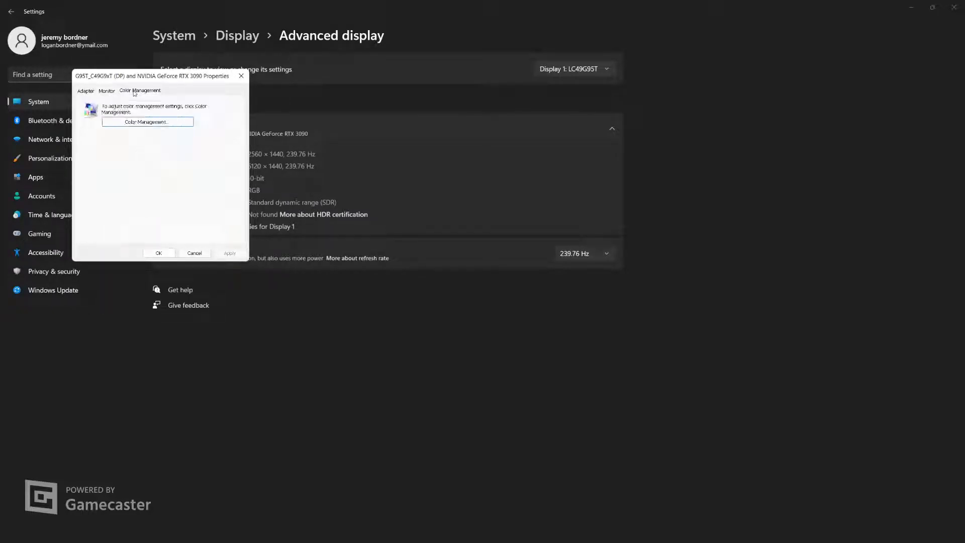
{"action": "left_click", "coordinate": [107, 92]}
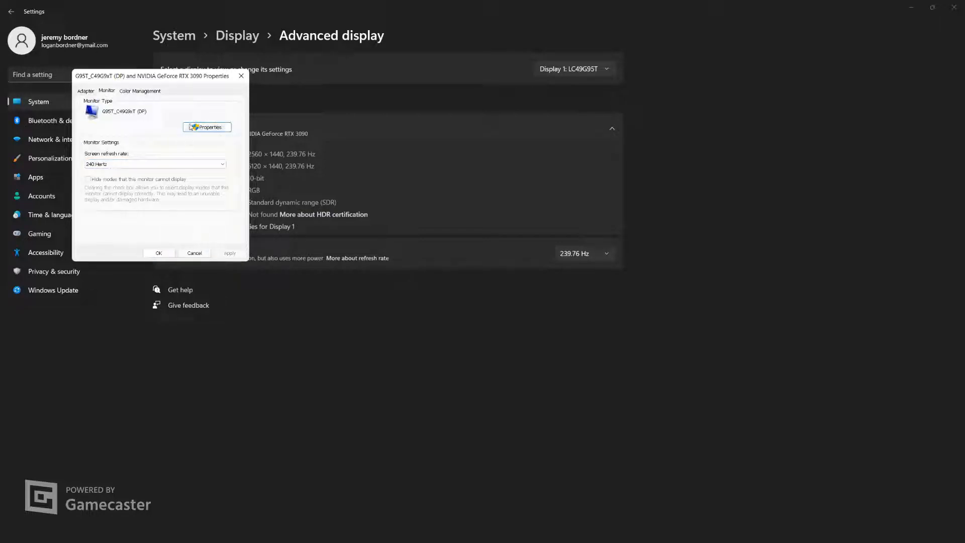
{"action": "left_click", "coordinate": [241, 75]}
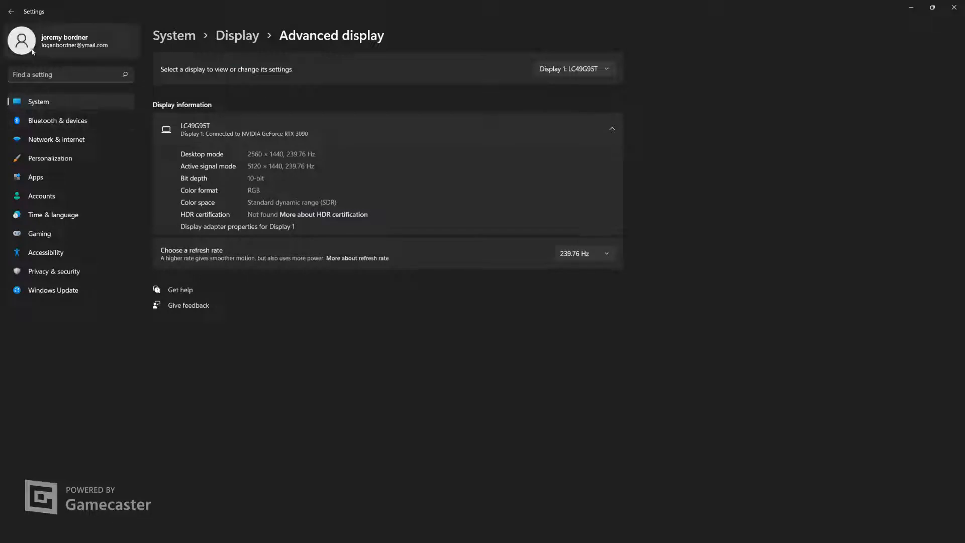
Check the hardware-accelerated GPU scheduling and variable refresh rate settings in the default graphics settings, then return to the Graphics page
{"action": "left_click", "coordinate": [32, 100]}
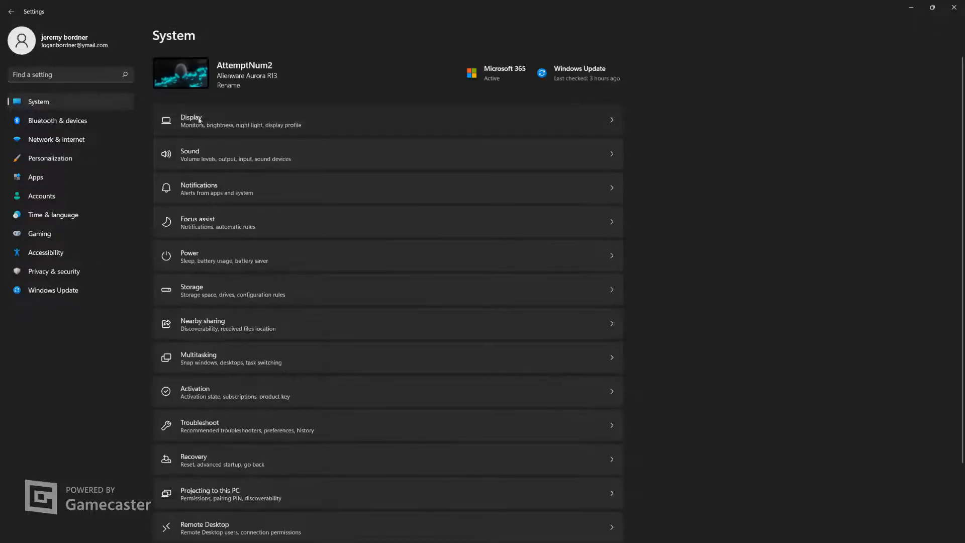
{"action": "left_click", "coordinate": [200, 119]}
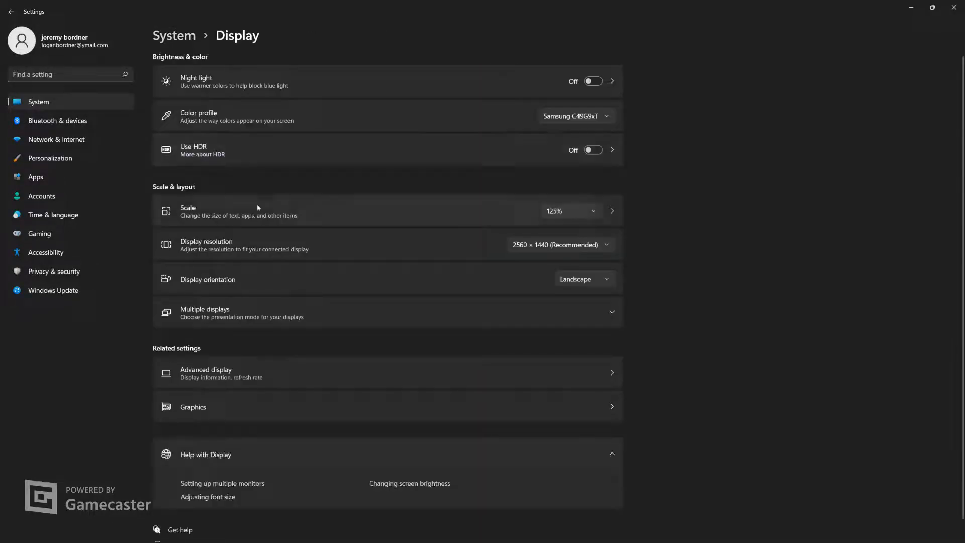
{"action": "left_click", "coordinate": [233, 407]}
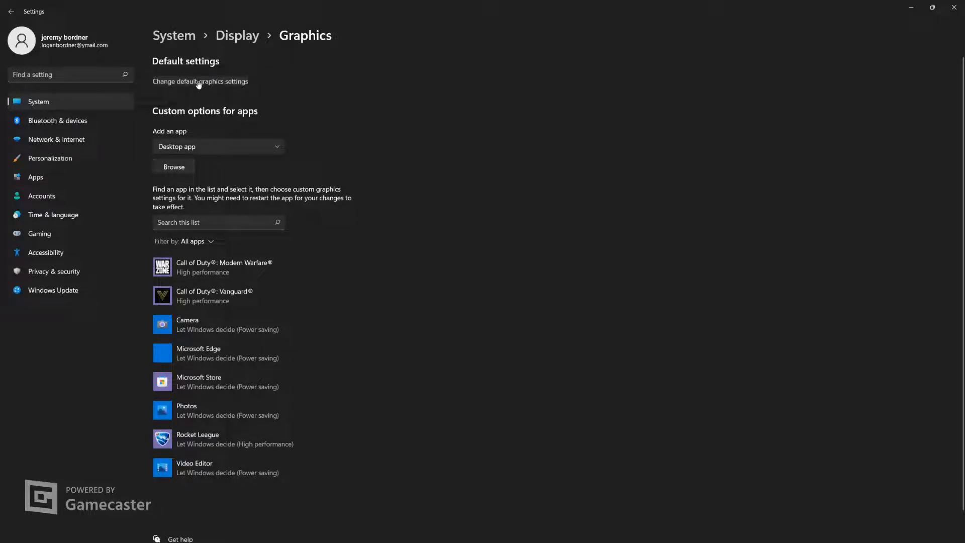
{"action": "left_click", "coordinate": [199, 83]}
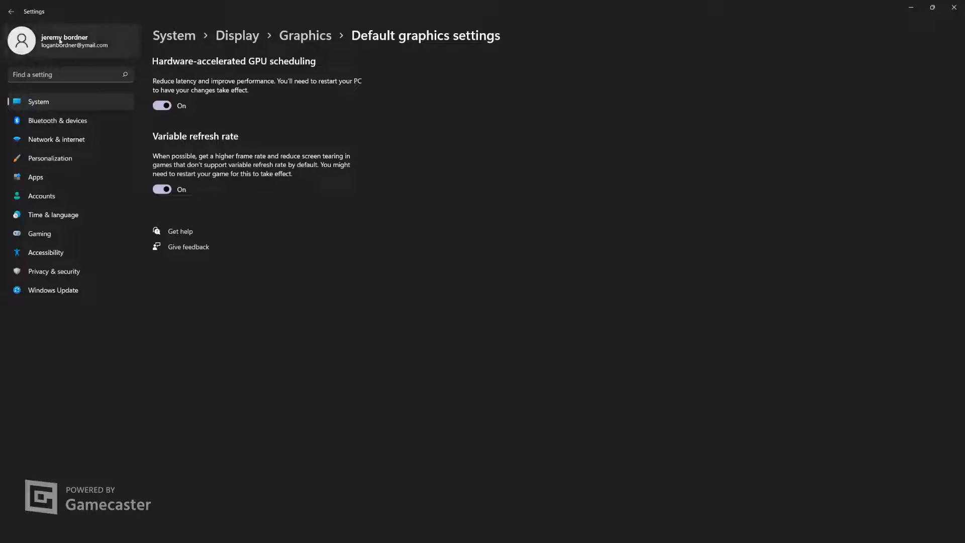
{"action": "left_click", "coordinate": [12, 12]}
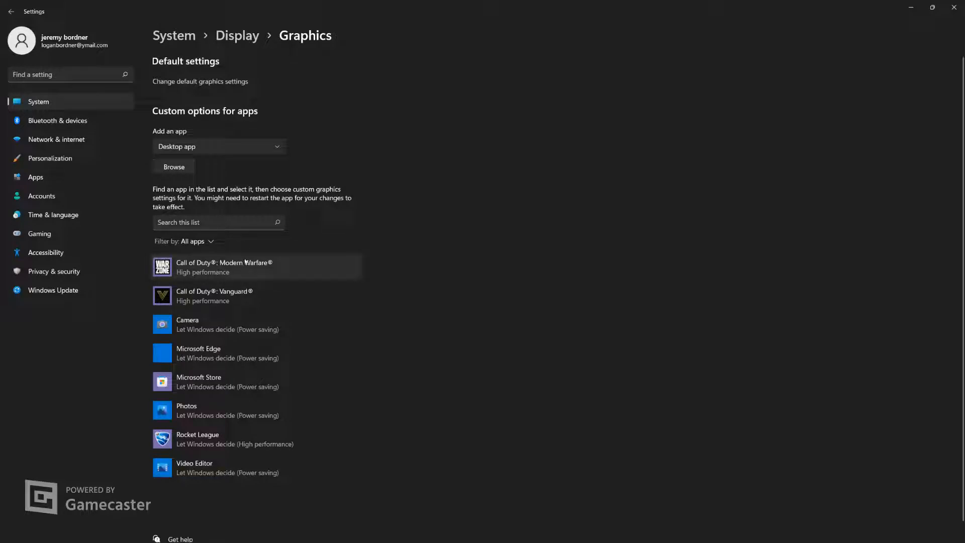
Try to add Fortnite from the EpicGames Library folder on drive F: as a desktop app with custom graphics options
{"action": "left_click", "coordinate": [191, 172]}
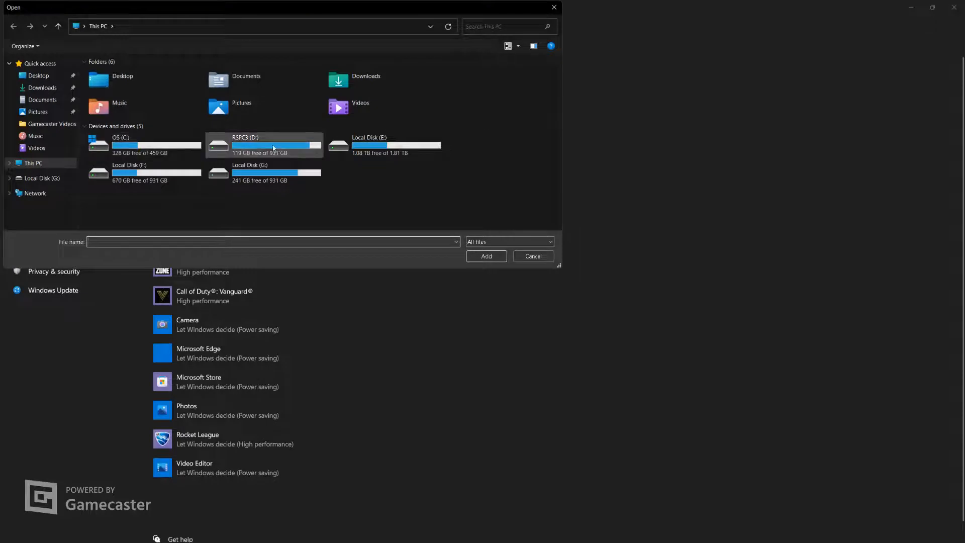
{"action": "double_click", "coordinate": [145, 178]}
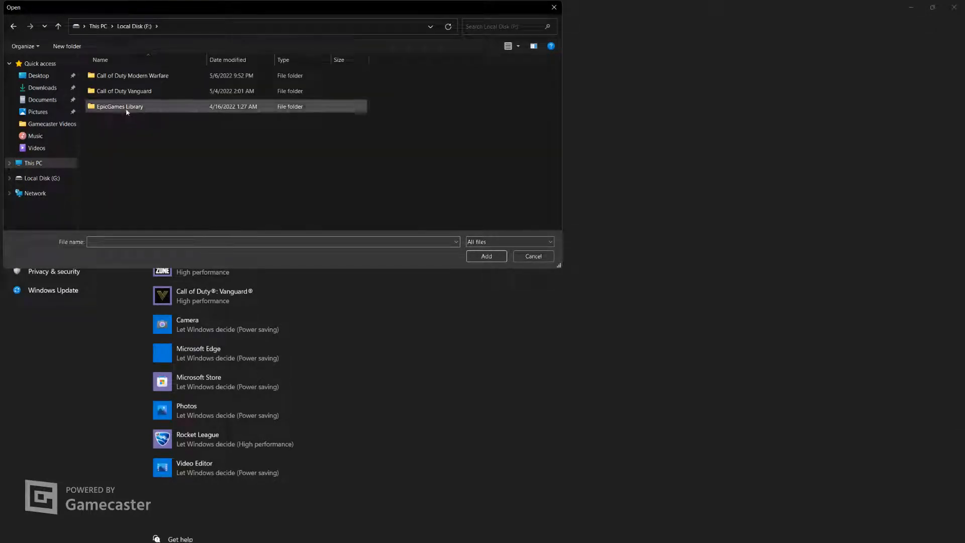
{"action": "double_click", "coordinate": [127, 108]}
{"action": "double_click", "coordinate": [122, 77]}
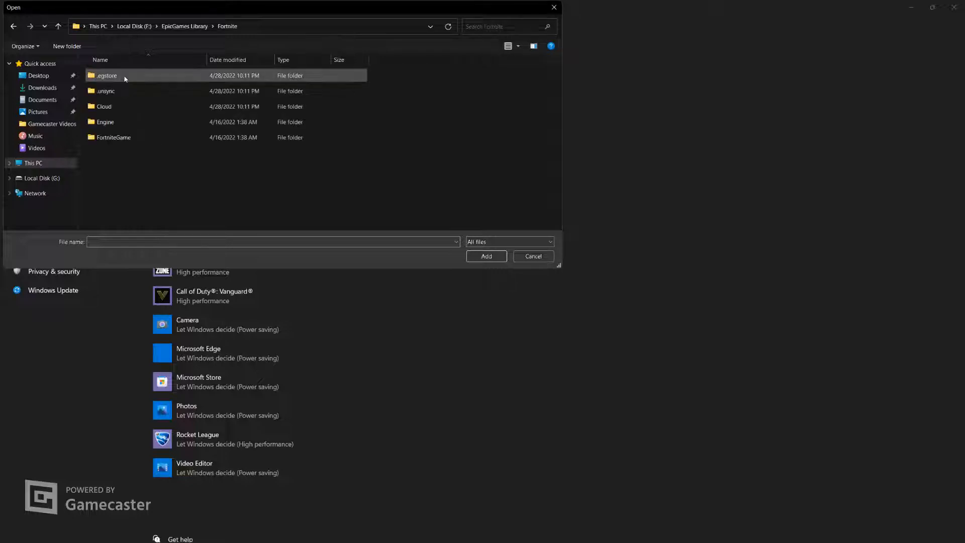
{"action": "double_click", "coordinate": [110, 138]}
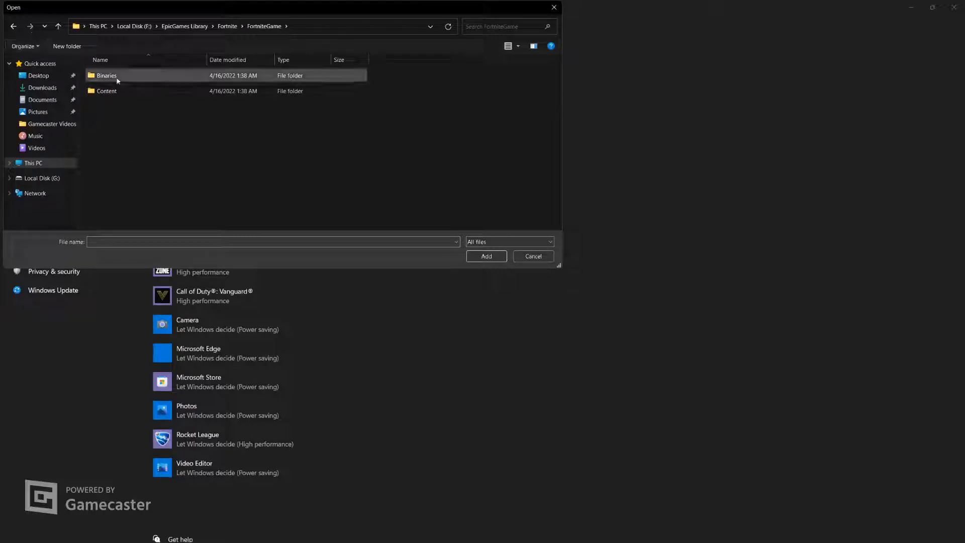
{"action": "left_click", "coordinate": [13, 27]}
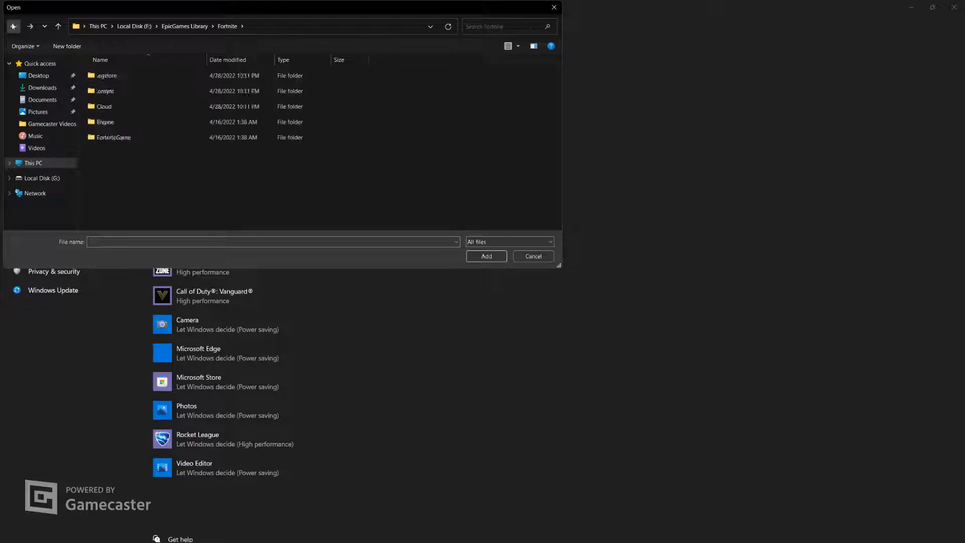
{"action": "left_click", "coordinate": [14, 27]}
{"action": "double_click", "coordinate": [107, 75]}
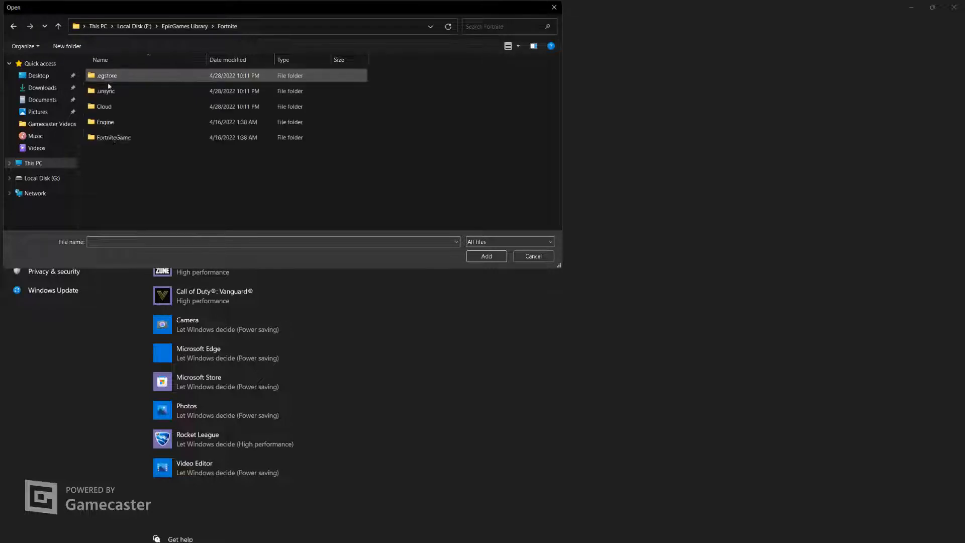
{"action": "double_click", "coordinate": [115, 140]}
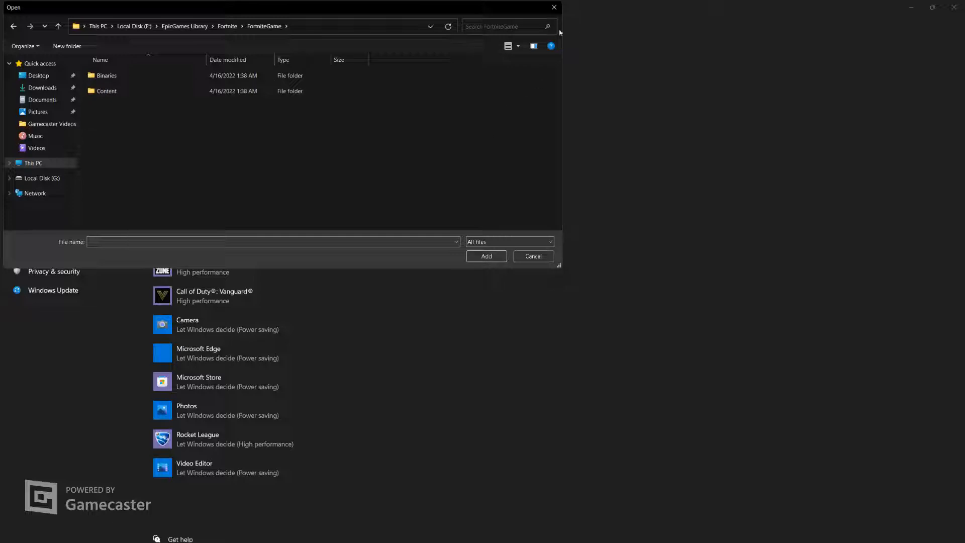
{"action": "left_click", "coordinate": [554, 7]}
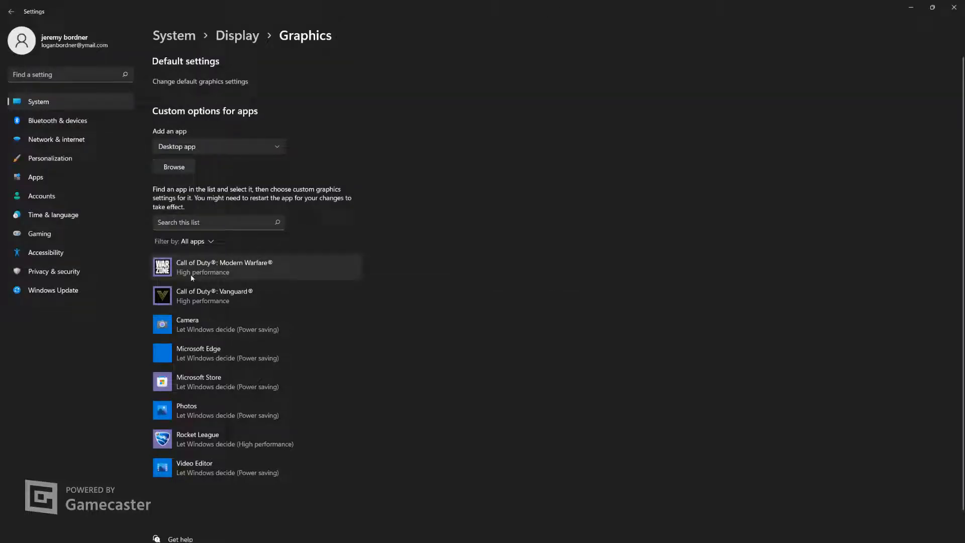
Set Rocket League's graphics preference to High performance and save it
{"action": "left_click", "coordinate": [201, 448]}
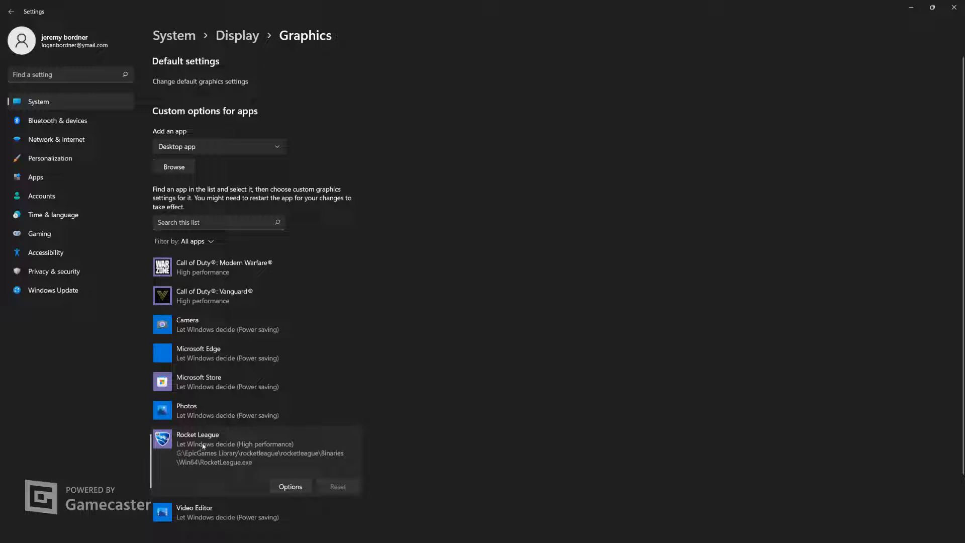
{"action": "left_click", "coordinate": [291, 486]}
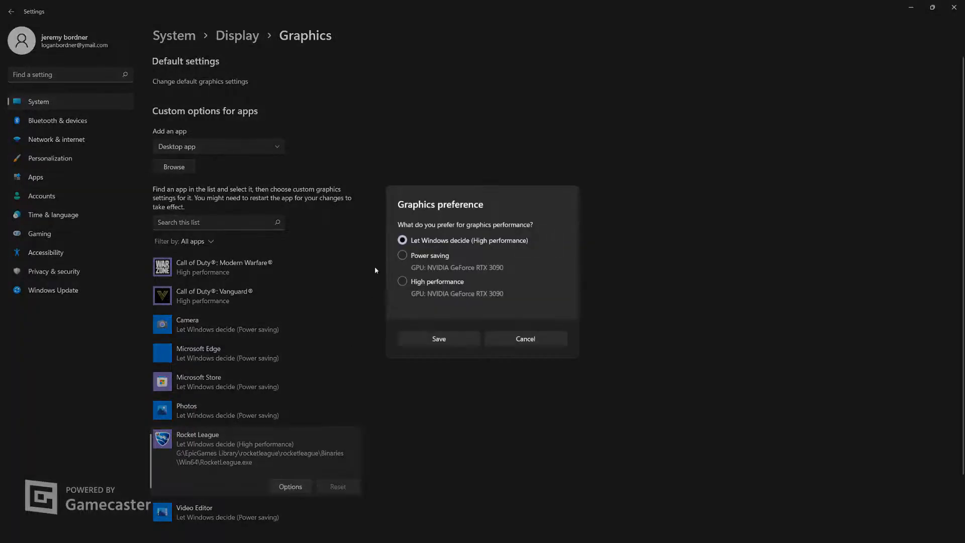
{"action": "left_click", "coordinate": [402, 281]}
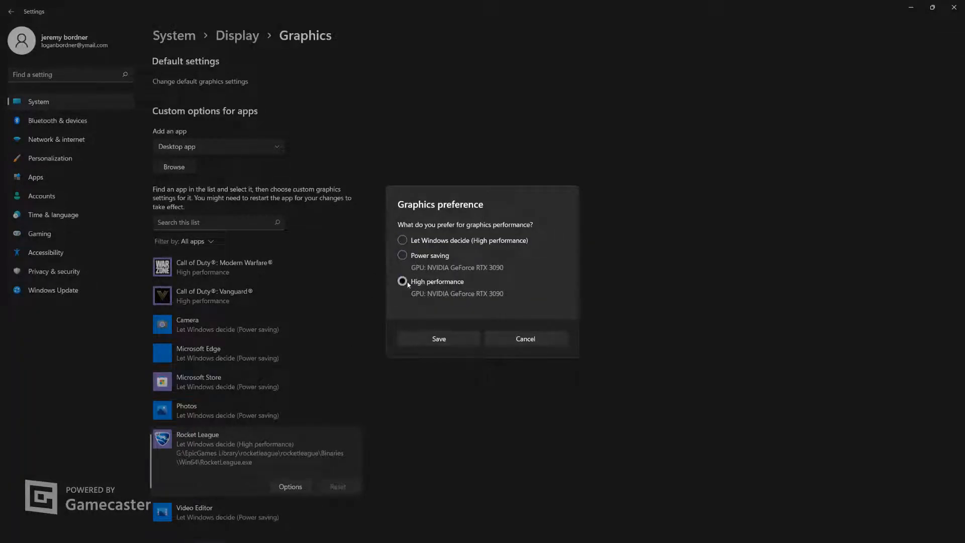
{"action": "left_click", "coordinate": [450, 341]}
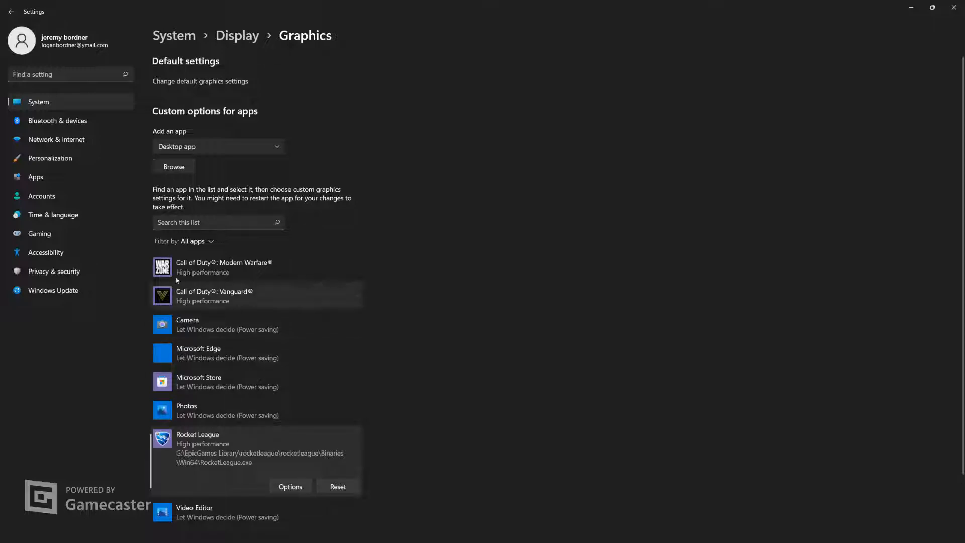
Review the Display page's scale and resolution settings, then check the mode, transparency and accent options in the Personalization color settings
{"action": "left_click", "coordinate": [59, 102]}
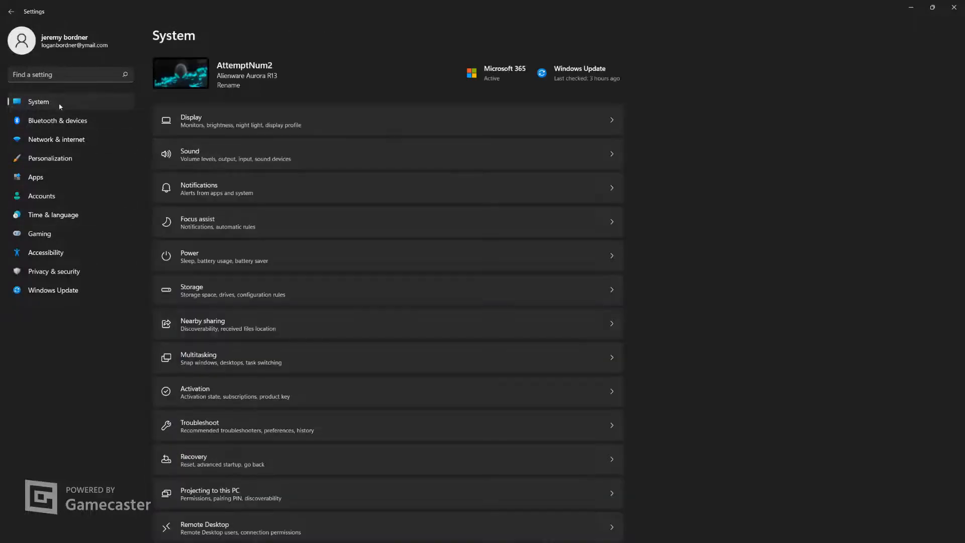
{"action": "left_click", "coordinate": [229, 124]}
{"action": "scroll", "coordinate": [310, 287], "scroll_direction": "down", "scroll_amount": 1}
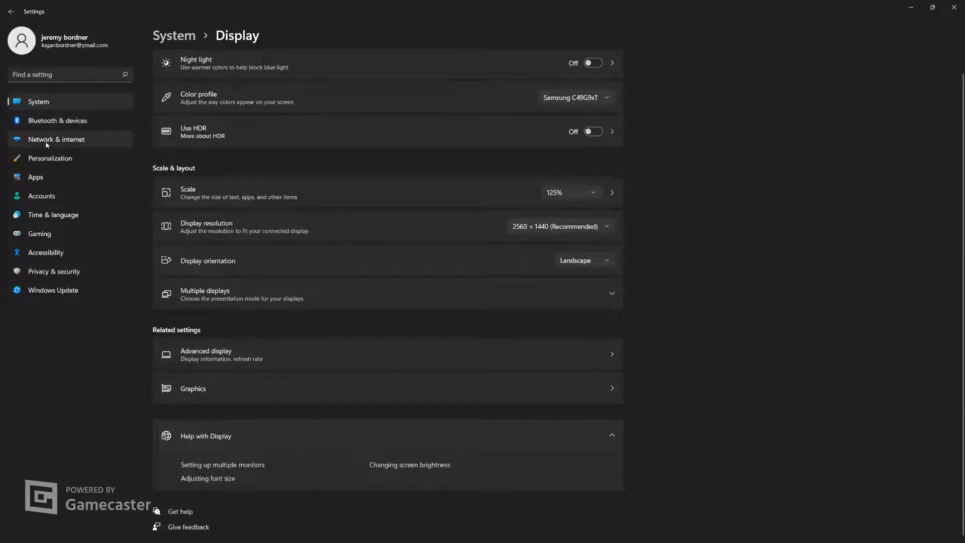
{"action": "left_click", "coordinate": [44, 161]}
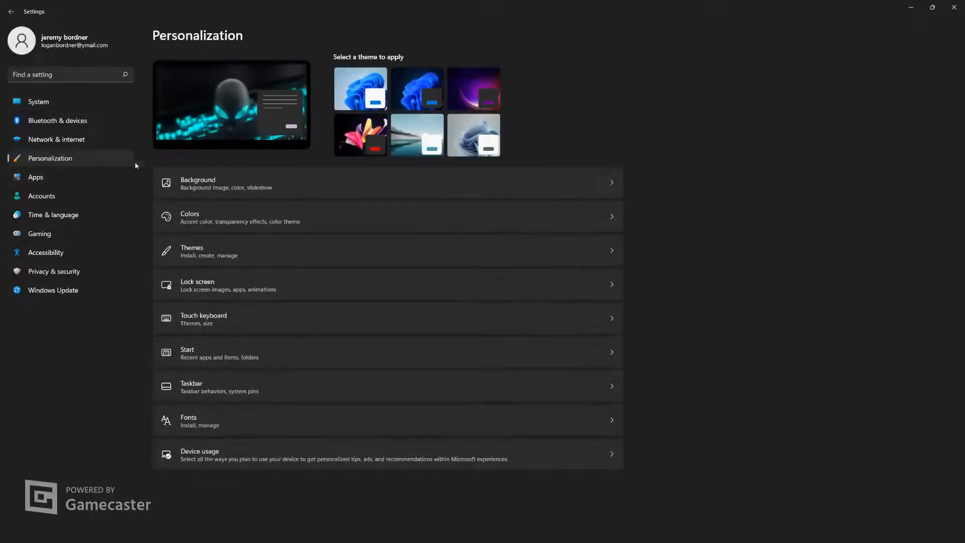
{"action": "left_click", "coordinate": [254, 217]}
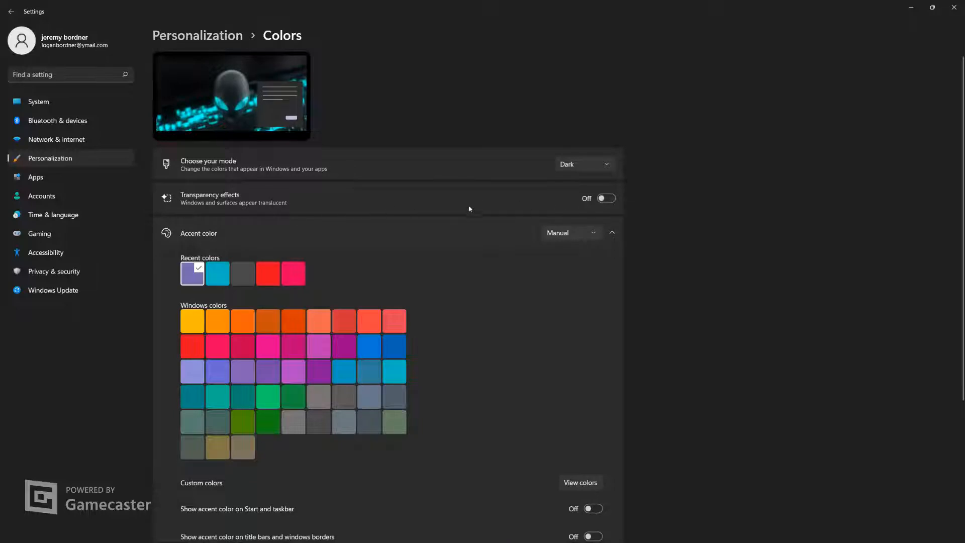
{"action": "scroll", "coordinate": [331, 291], "scroll_direction": "down", "scroll_amount": 3}
{"action": "scroll", "coordinate": [321, 304], "scroll_direction": "up", "scroll_amount": 3}
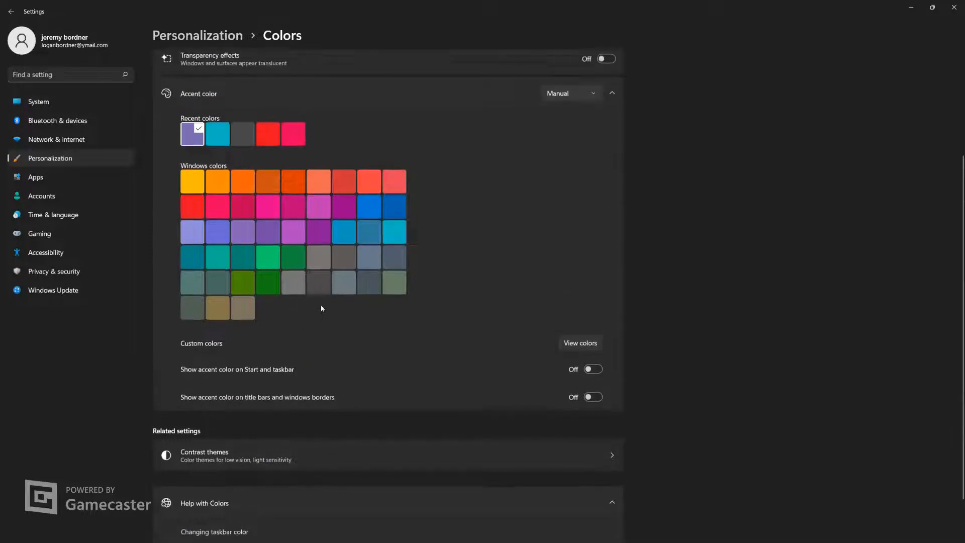
Check the current theme and the touch keyboard settings in Personalization, then return to the Personalization page
{"action": "left_click", "coordinate": [53, 159]}
{"action": "left_click", "coordinate": [319, 250]}
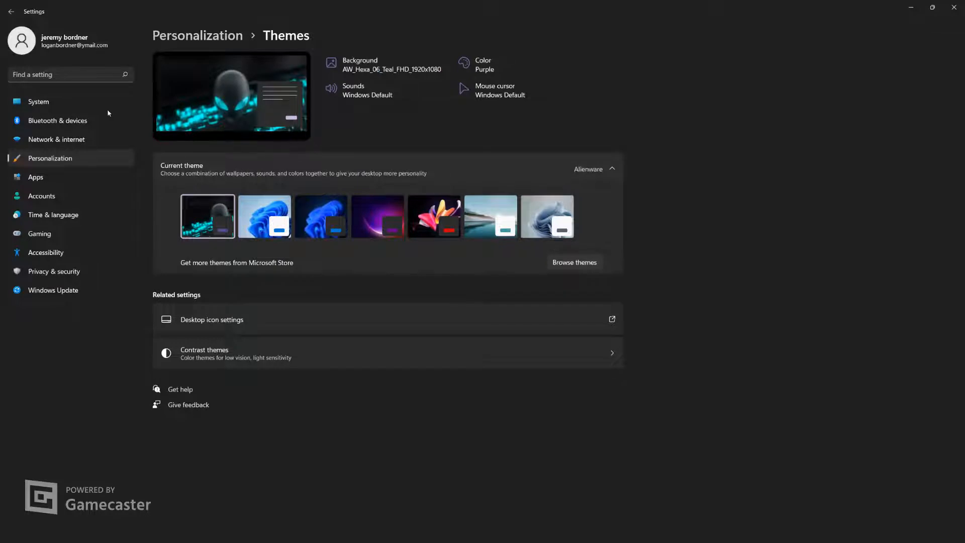
{"action": "left_click", "coordinate": [584, 170]}
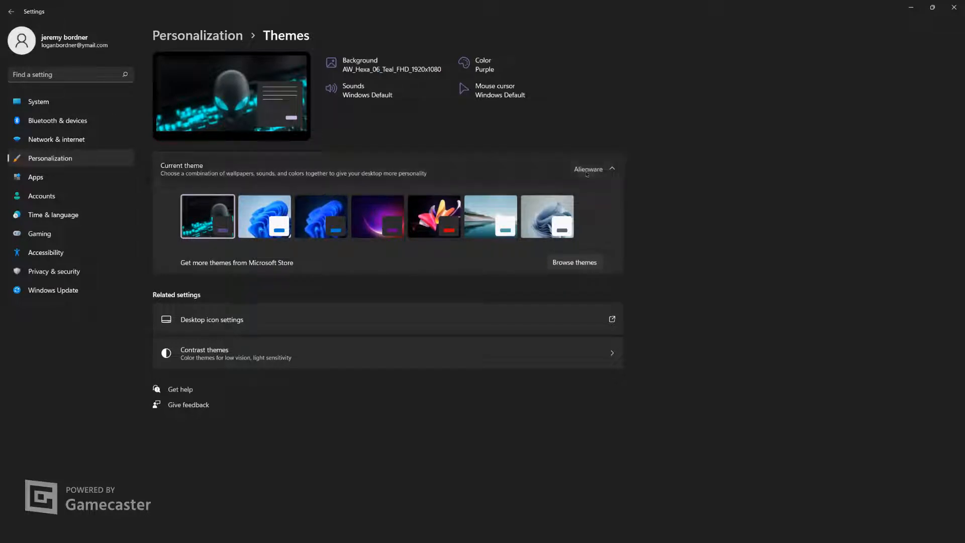
{"action": "left_click", "coordinate": [36, 159]}
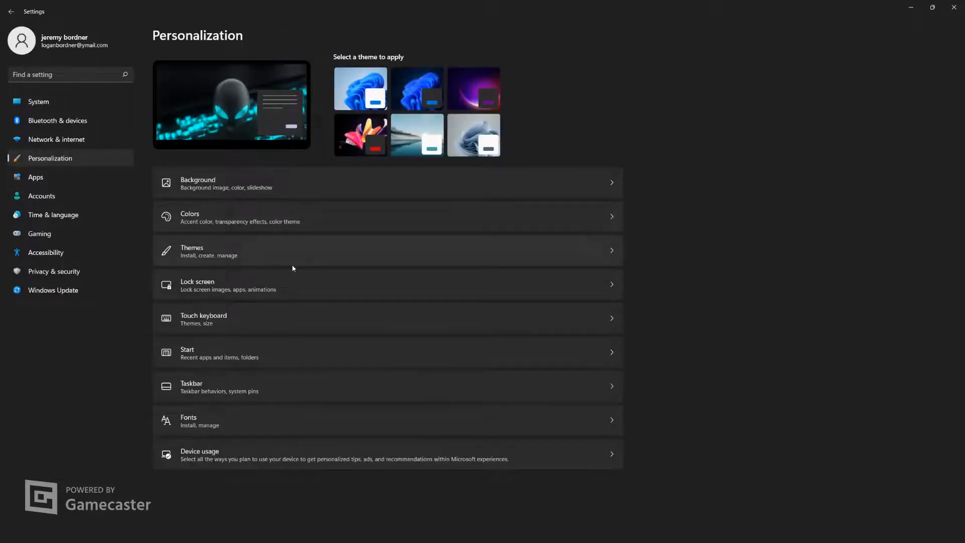
{"action": "left_click", "coordinate": [279, 317]}
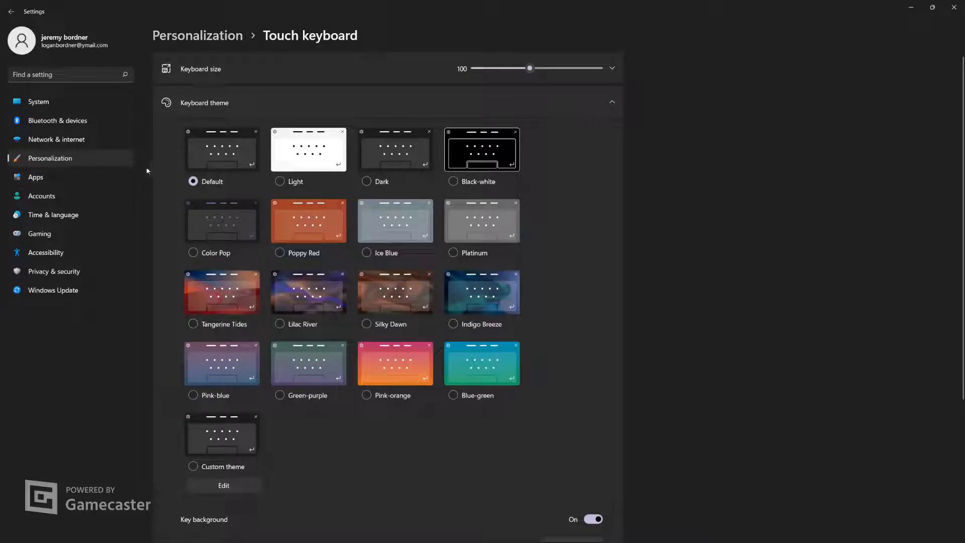
{"action": "left_click", "coordinate": [36, 162]}
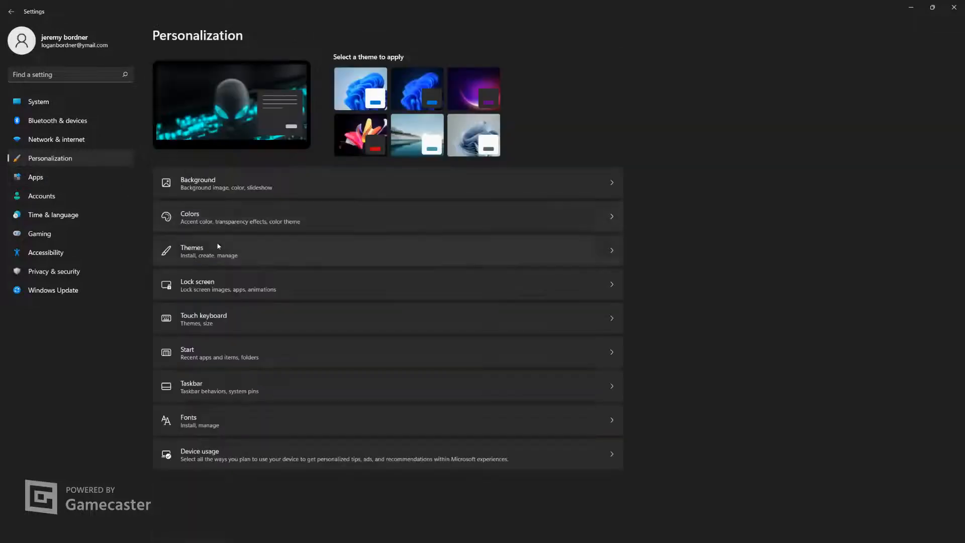
Turn off recently added apps and recently opened items in the Start personalization settings, then return to Personalization
{"action": "left_click", "coordinate": [232, 367]}
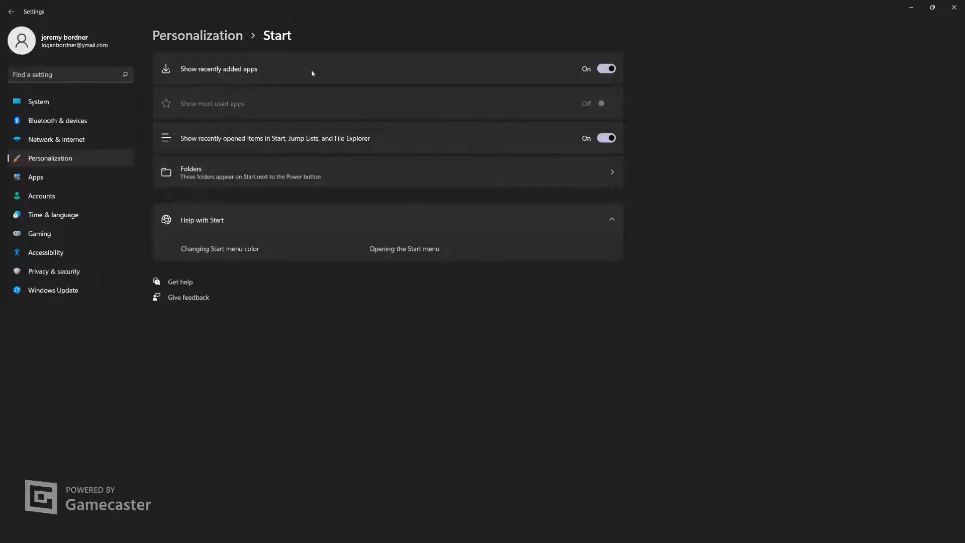
{"action": "left_click", "coordinate": [607, 69]}
{"action": "left_click", "coordinate": [606, 140]}
{"action": "left_click", "coordinate": [51, 160]}
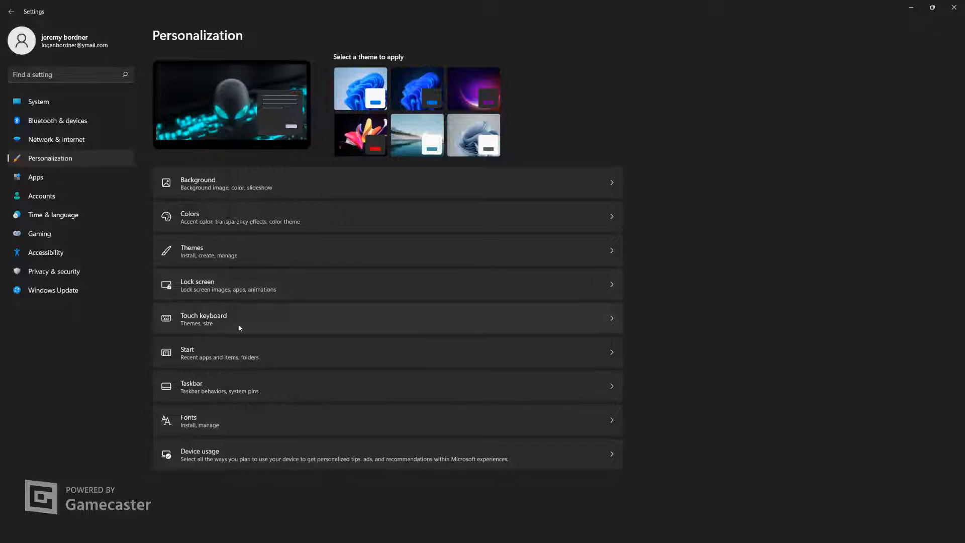
Check the Device usage toggles, then look over the Apps and Time & language categories
{"action": "left_click", "coordinate": [237, 463]}
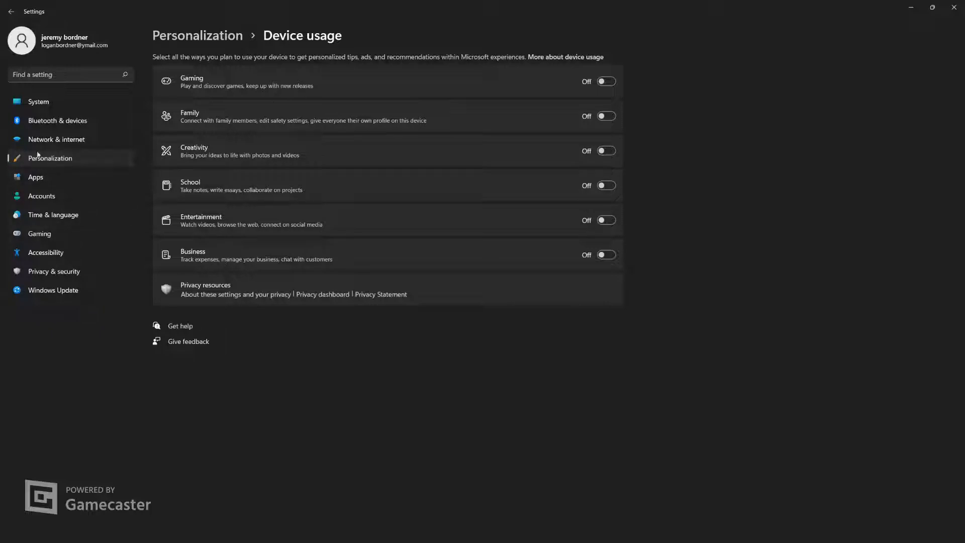
{"action": "left_click", "coordinate": [31, 181]}
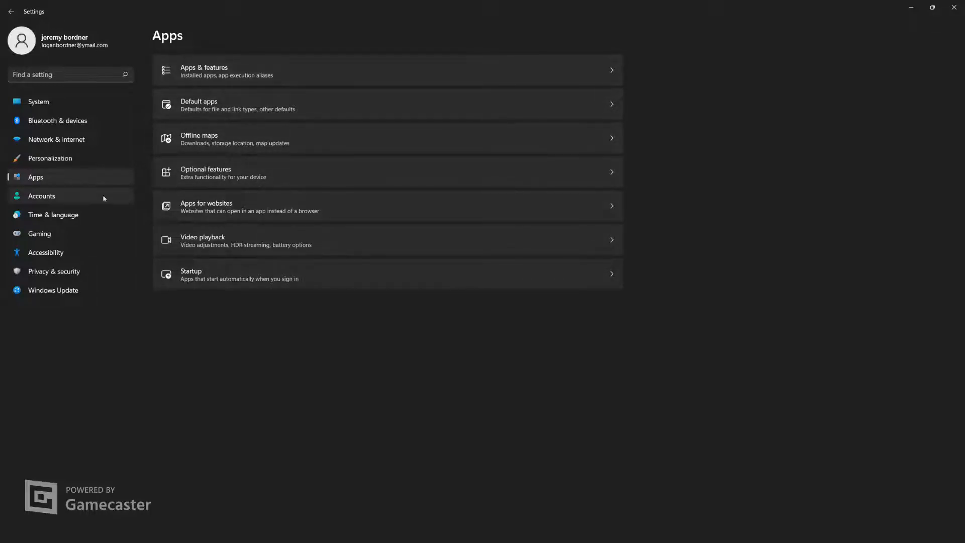
{"action": "left_click", "coordinate": [52, 216]}
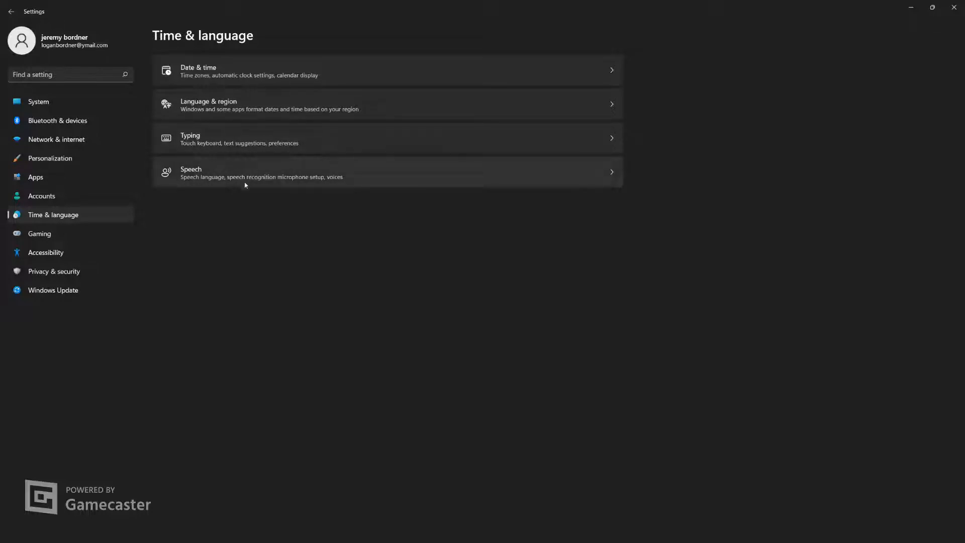
Check the Xbox Game Bar, Captures and Game Mode settings in the Gaming category, then return to the Gaming page
{"action": "left_click", "coordinate": [46, 234]}
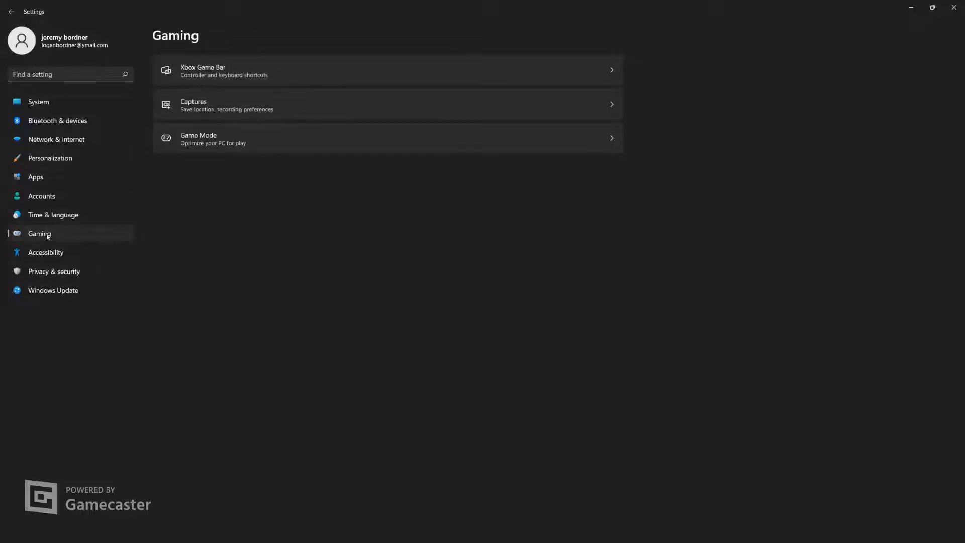
{"action": "left_click", "coordinate": [253, 76]}
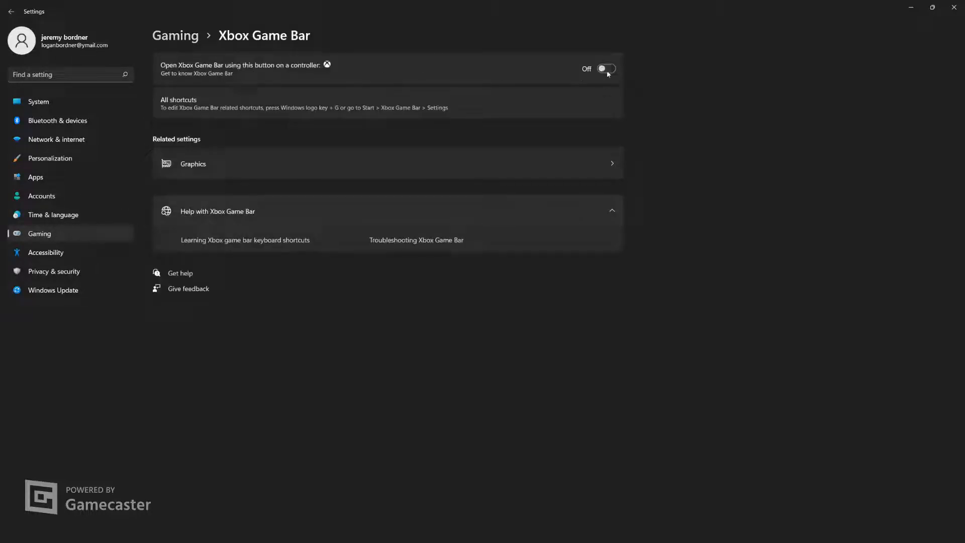
{"action": "left_click", "coordinate": [11, 11]}
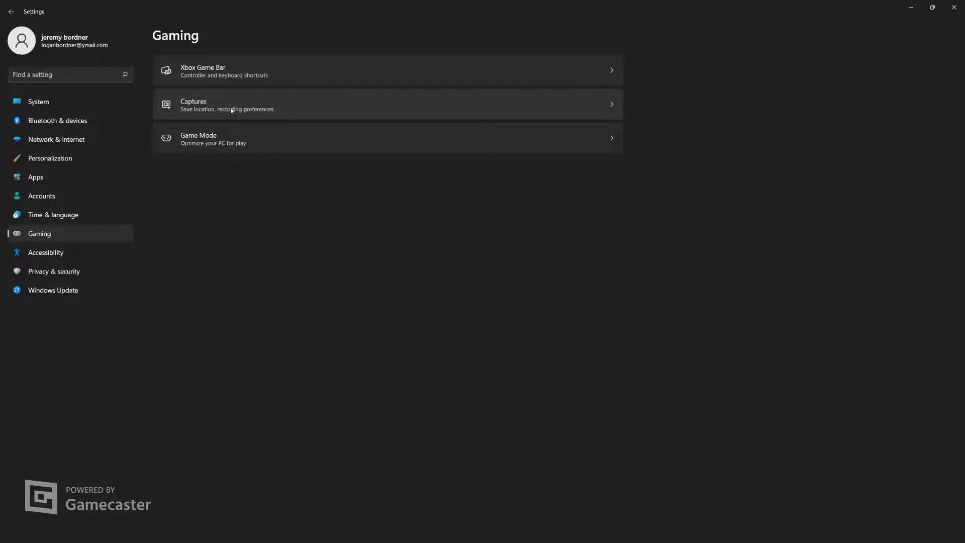
{"action": "left_click", "coordinate": [286, 111]}
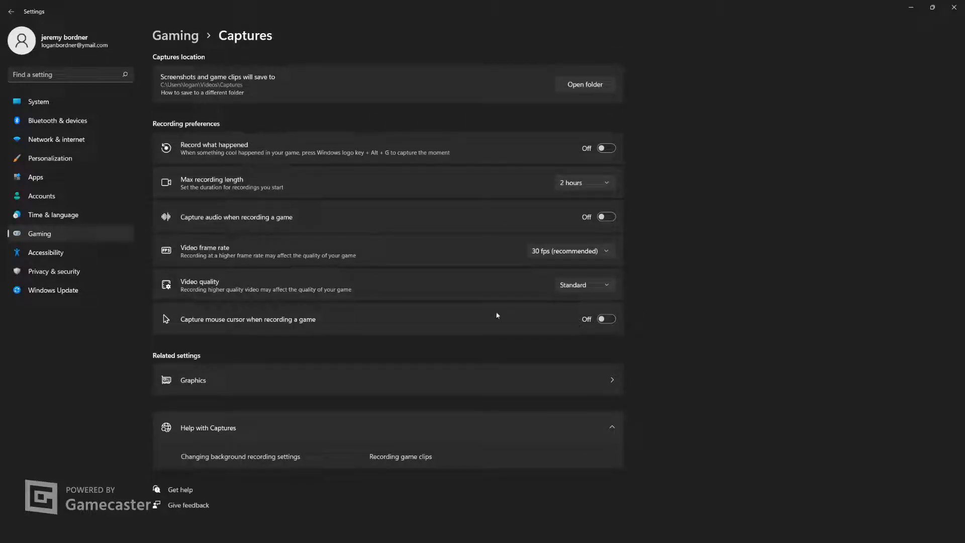
{"action": "left_click", "coordinate": [50, 236]}
{"action": "left_click", "coordinate": [266, 144]}
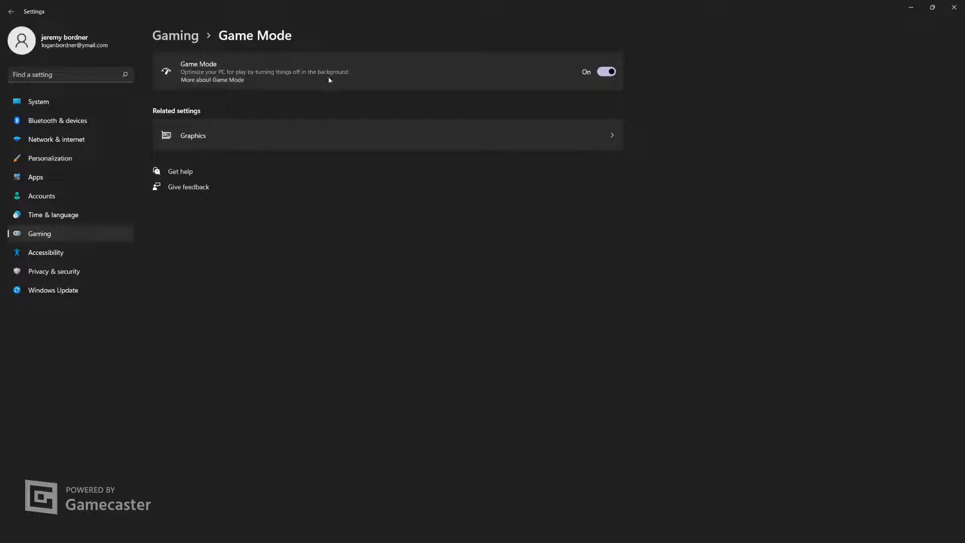
{"action": "left_click", "coordinate": [11, 11]}
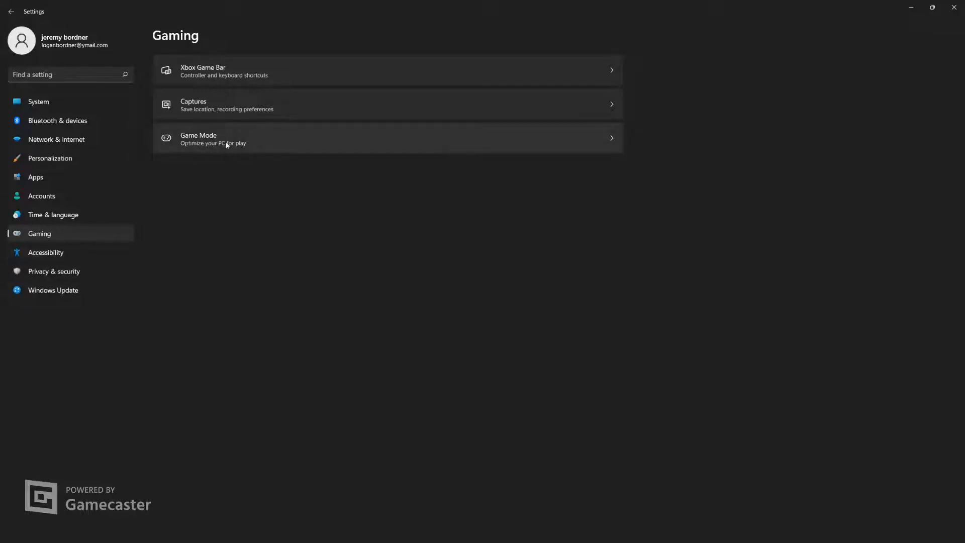
Check the transparency and animation settings in the Accessibility visual effects, then return to the Accessibility page
{"action": "left_click", "coordinate": [50, 254]}
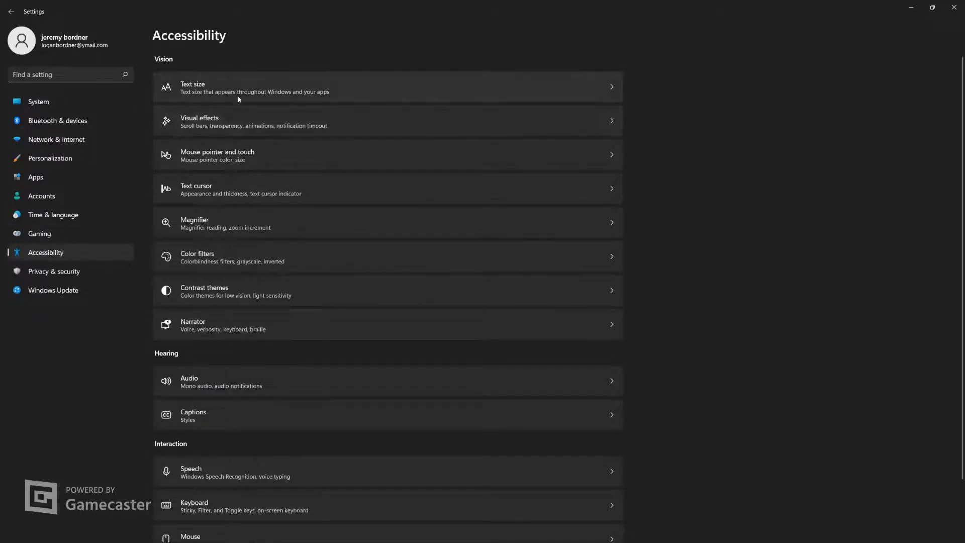
{"action": "left_click", "coordinate": [267, 120]}
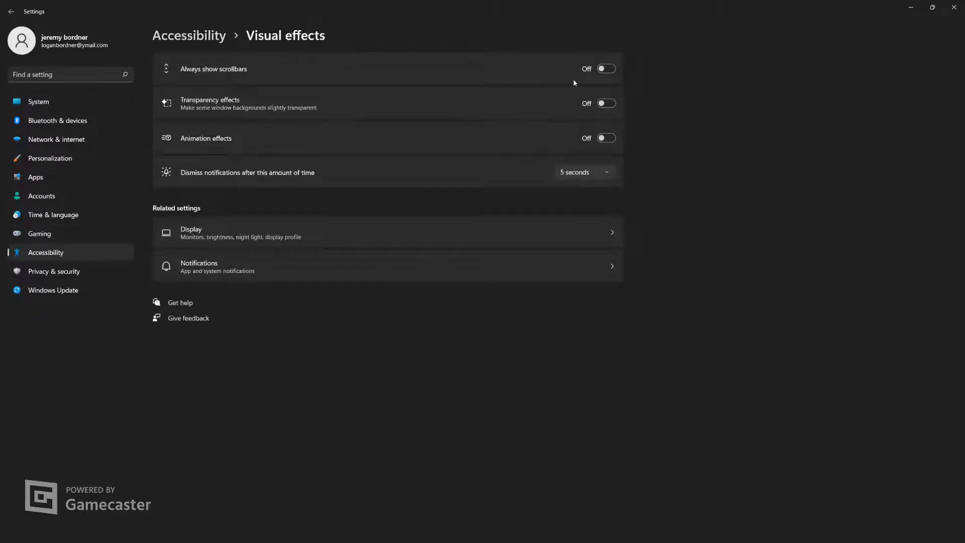
{"action": "left_click", "coordinate": [8, 14]}
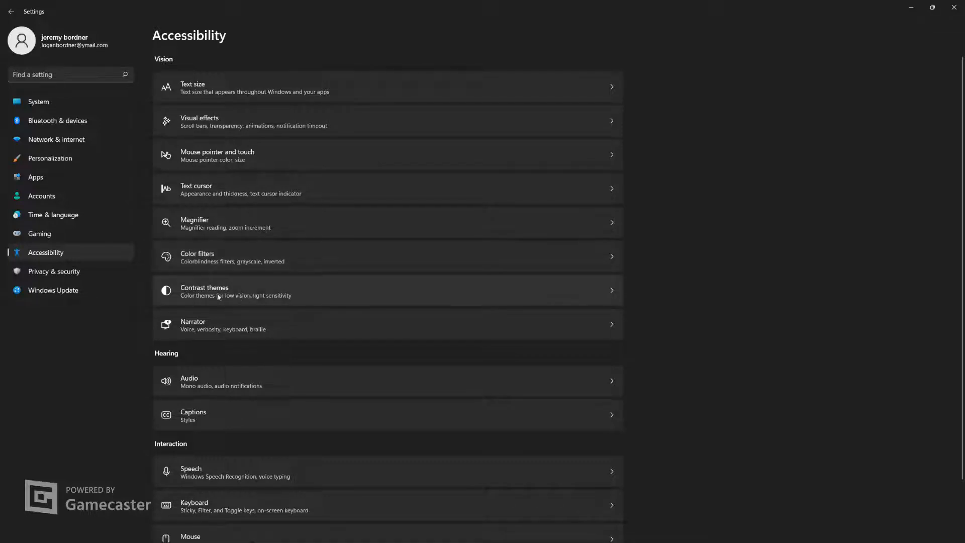
Check the pointer precision and visibility options in the additional mouse settings, accept the dialog, and return to the Accessibility page
{"action": "scroll", "coordinate": [281, 358], "scroll_direction": "down", "scroll_amount": 2}
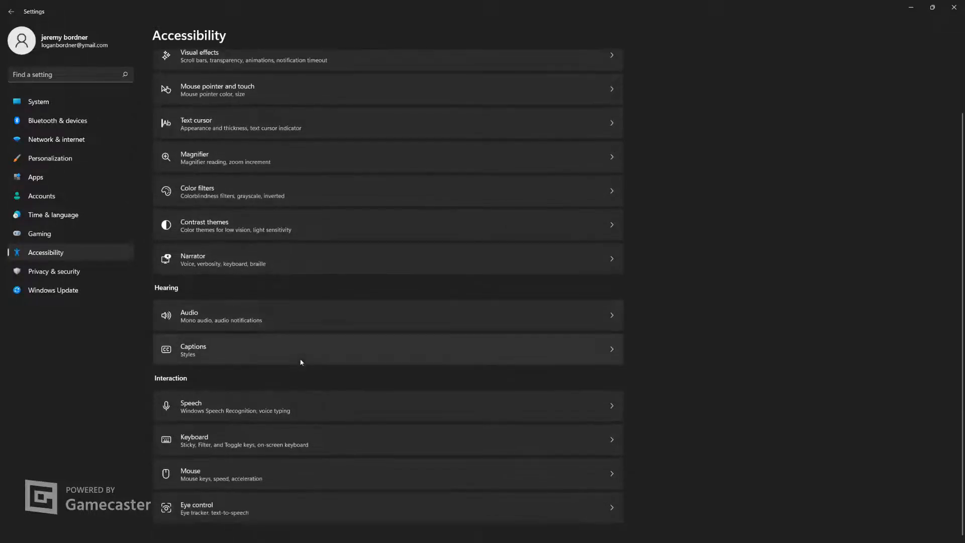
{"action": "left_click", "coordinate": [263, 478]}
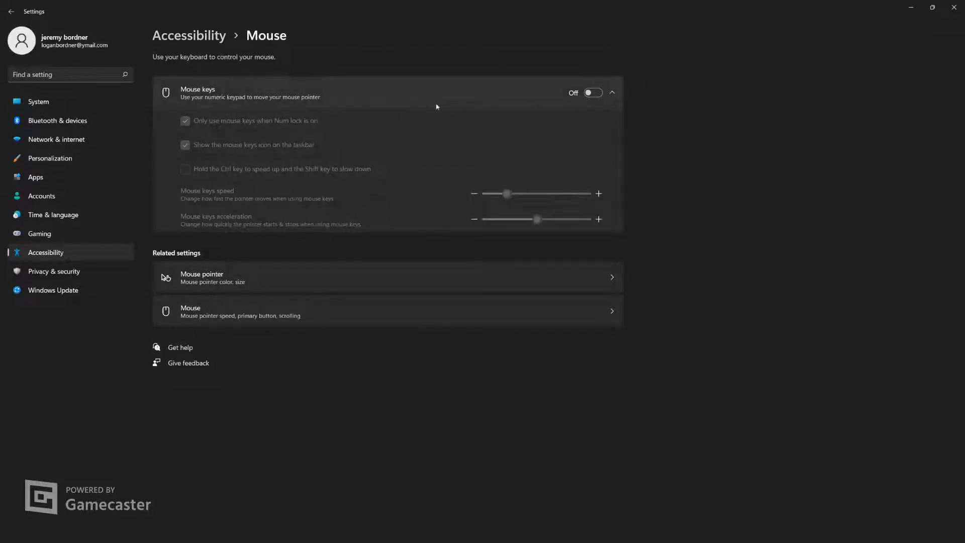
{"action": "left_click", "coordinate": [210, 312]}
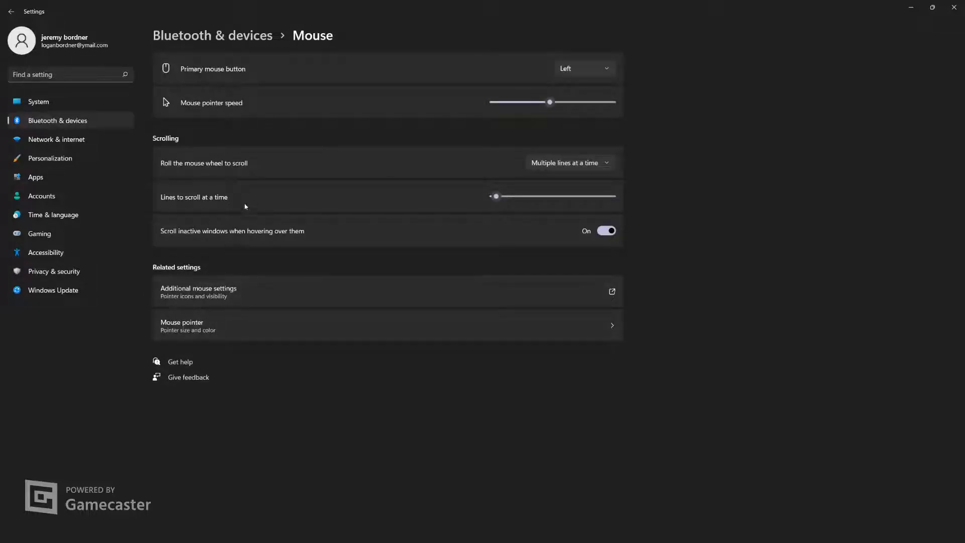
{"action": "left_click", "coordinate": [224, 301]}
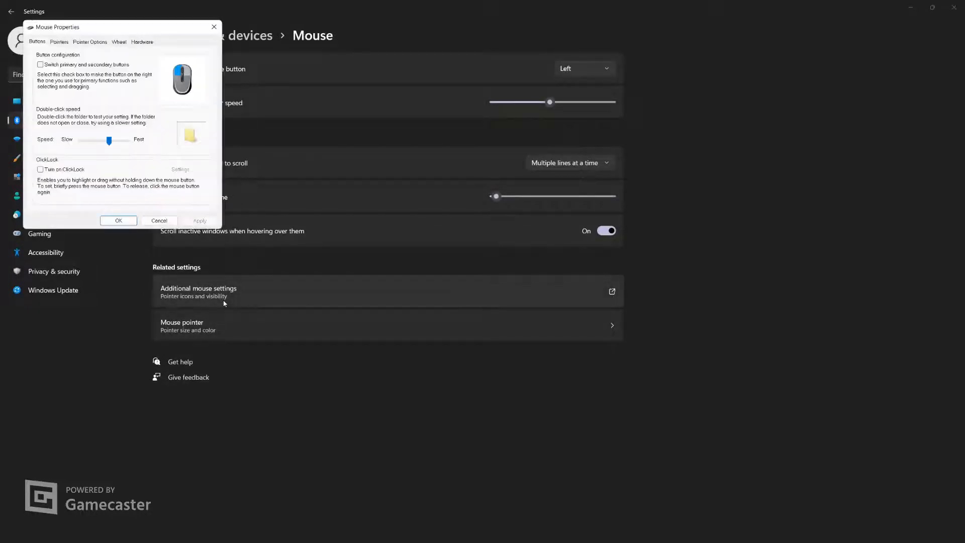
{"action": "left_click", "coordinate": [58, 43]}
{"action": "left_click", "coordinate": [83, 42]}
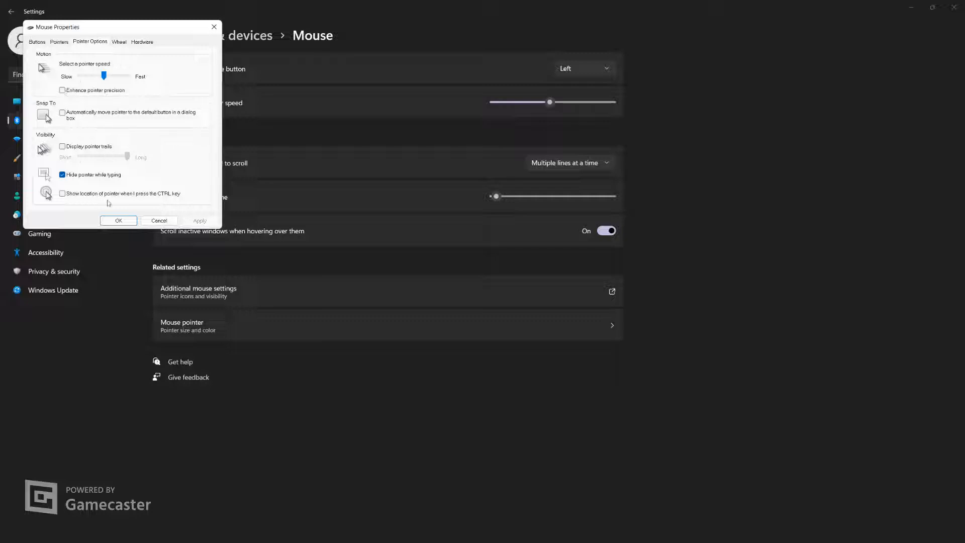
{"action": "left_click", "coordinate": [118, 221]}
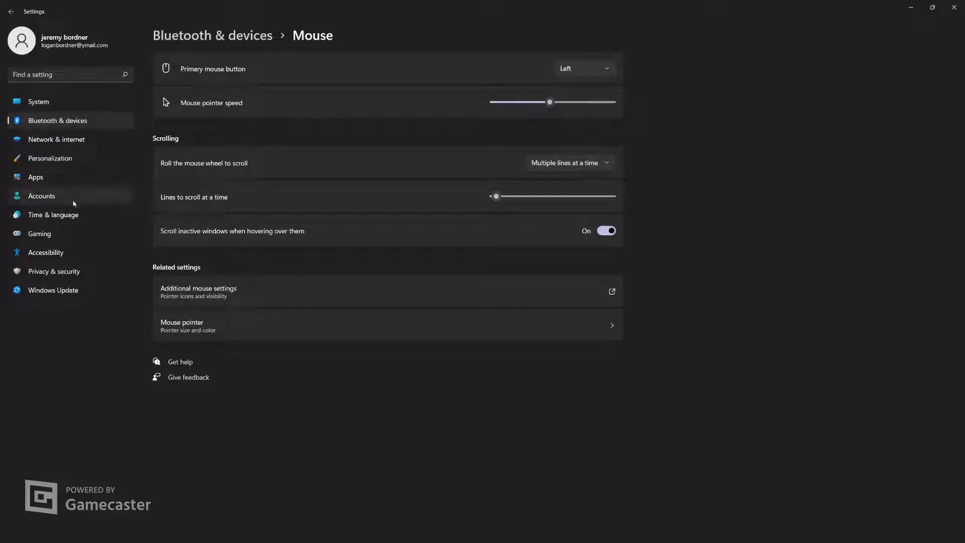
{"action": "left_click", "coordinate": [10, 11]}
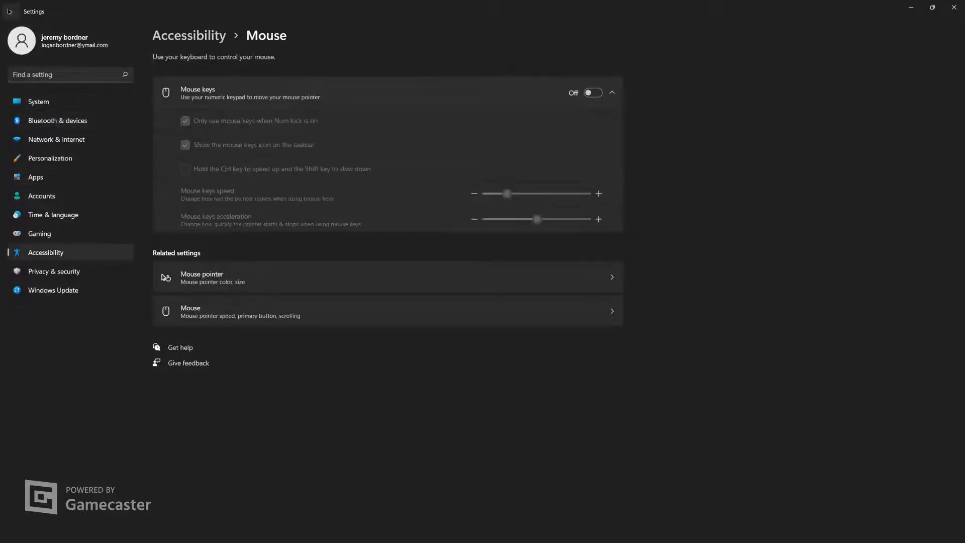
{"action": "left_click", "coordinate": [10, 11]}
{"action": "scroll", "coordinate": [229, 203], "scroll_direction": "down", "scroll_amount": 3}
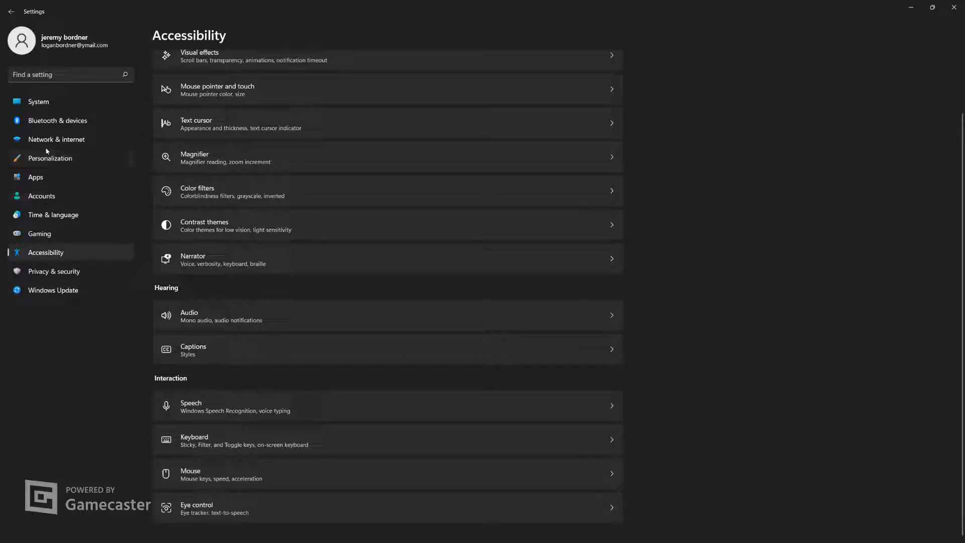
Open Windows Security from the Privacy & security settings and check the Memory integrity setting in the Core isolation details, then go back
{"action": "left_click", "coordinate": [51, 272]}
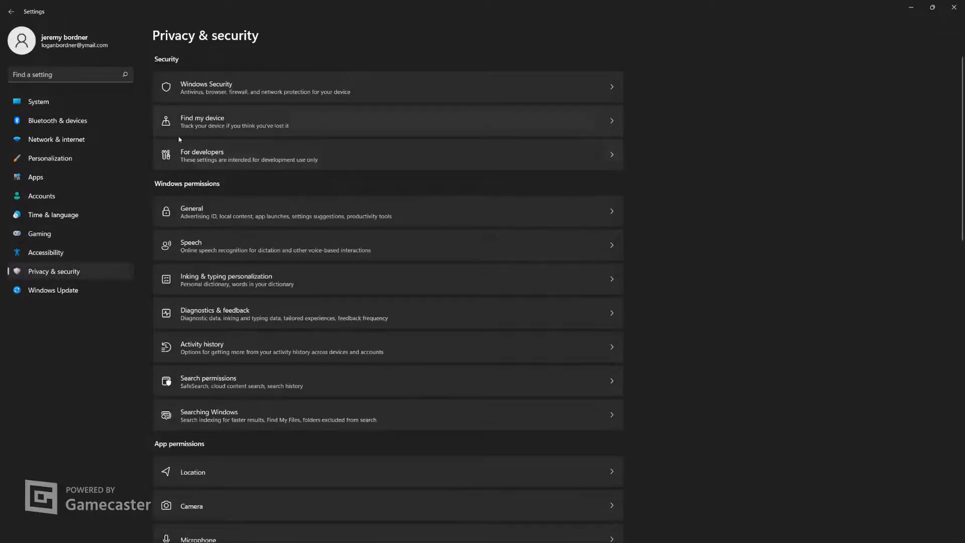
{"action": "left_click", "coordinate": [205, 91]}
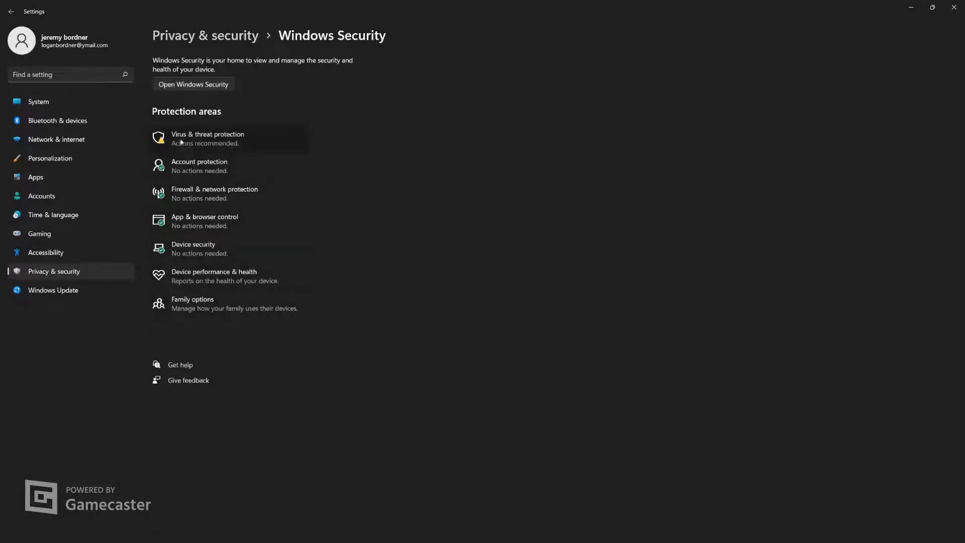
{"action": "left_click", "coordinate": [185, 84]}
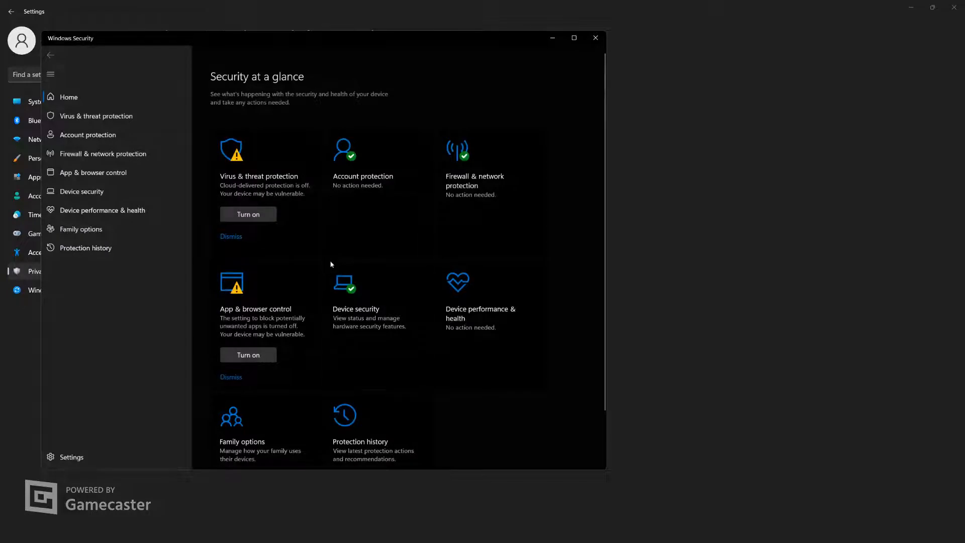
{"action": "left_click", "coordinate": [70, 210]}
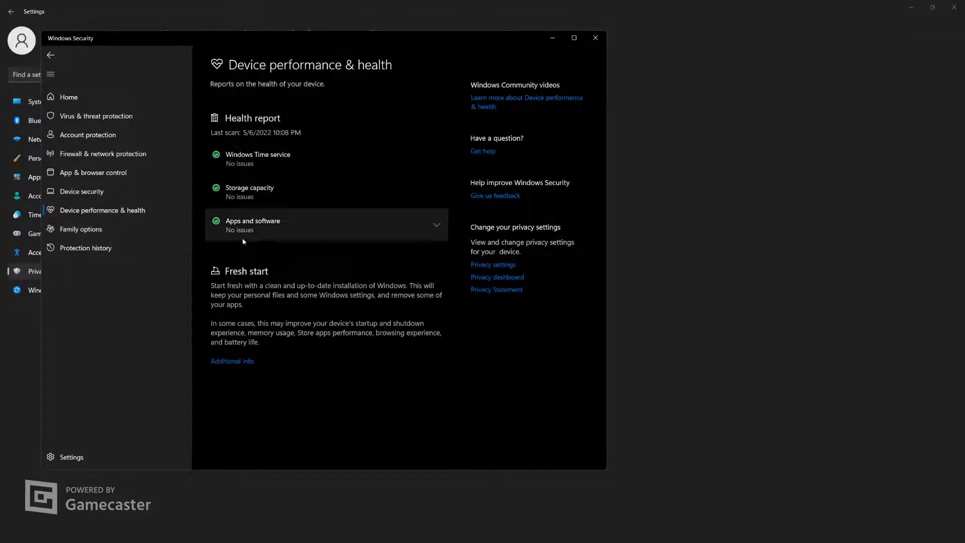
{"action": "left_click", "coordinate": [82, 192]}
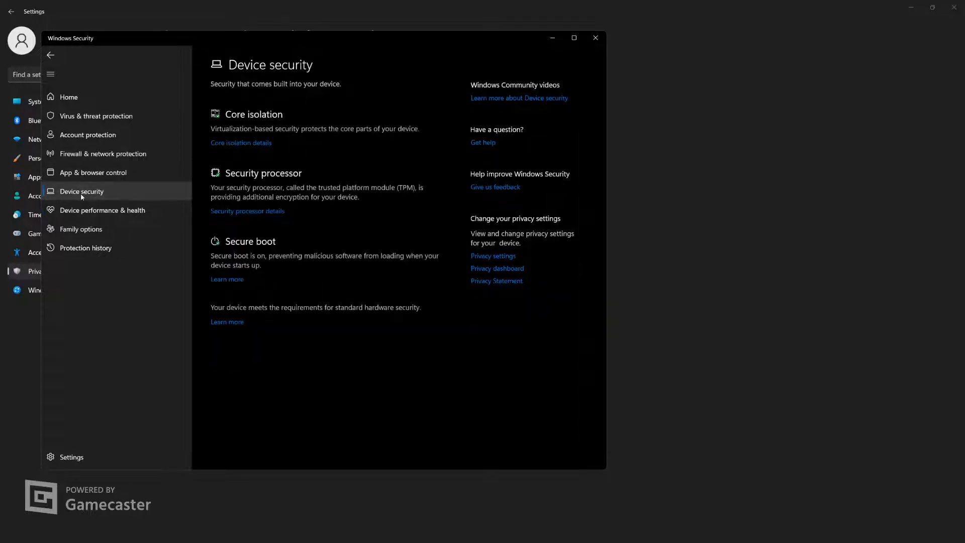
{"action": "left_click", "coordinate": [234, 144]}
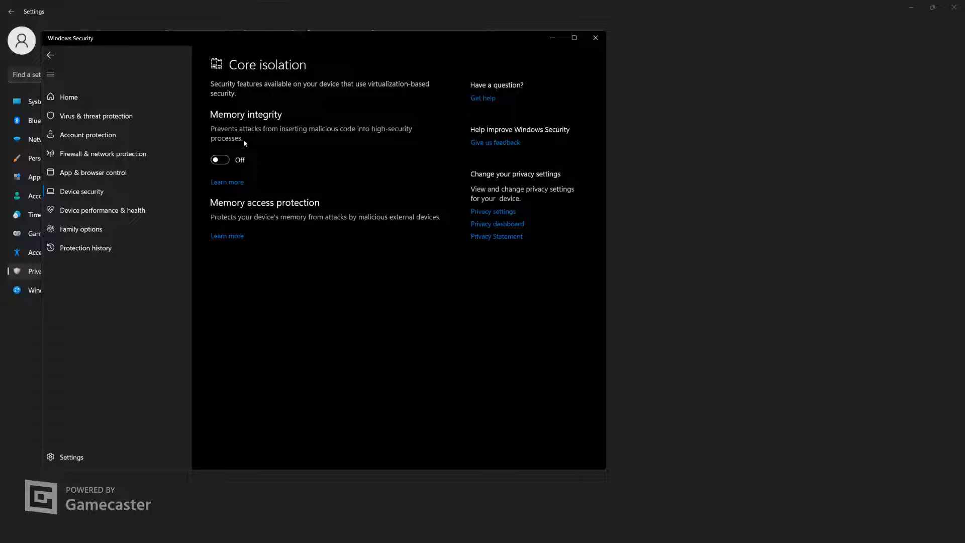
{"action": "left_click", "coordinate": [52, 57]}
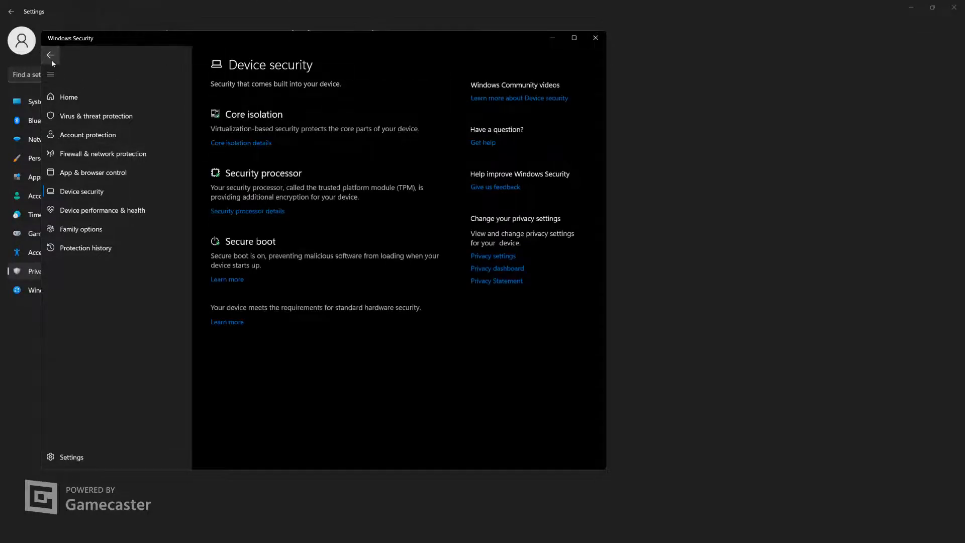
{"action": "left_click", "coordinate": [52, 59]}
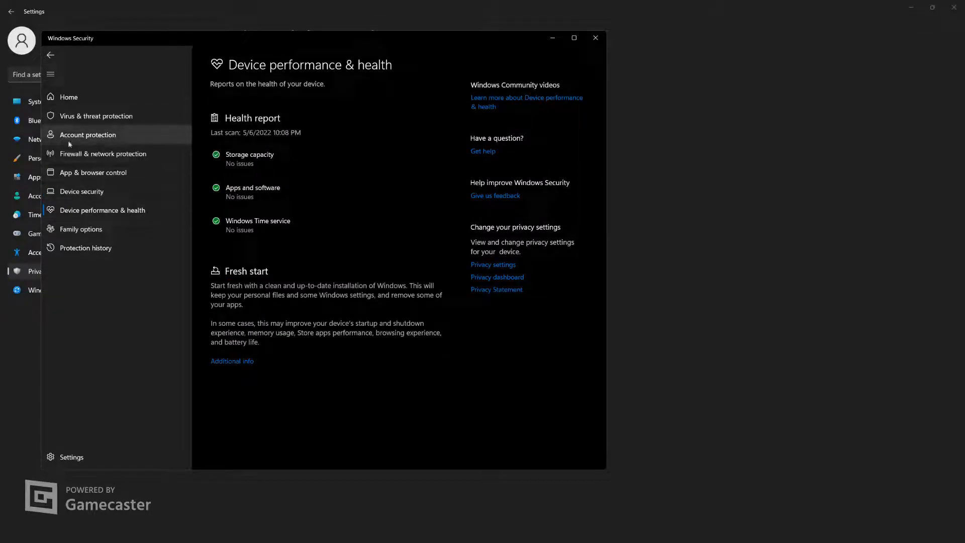
Look over the firewall, account, and virus & threat protection pages, then close Windows Security and return to the Privacy & security page
{"action": "left_click", "coordinate": [79, 160]}
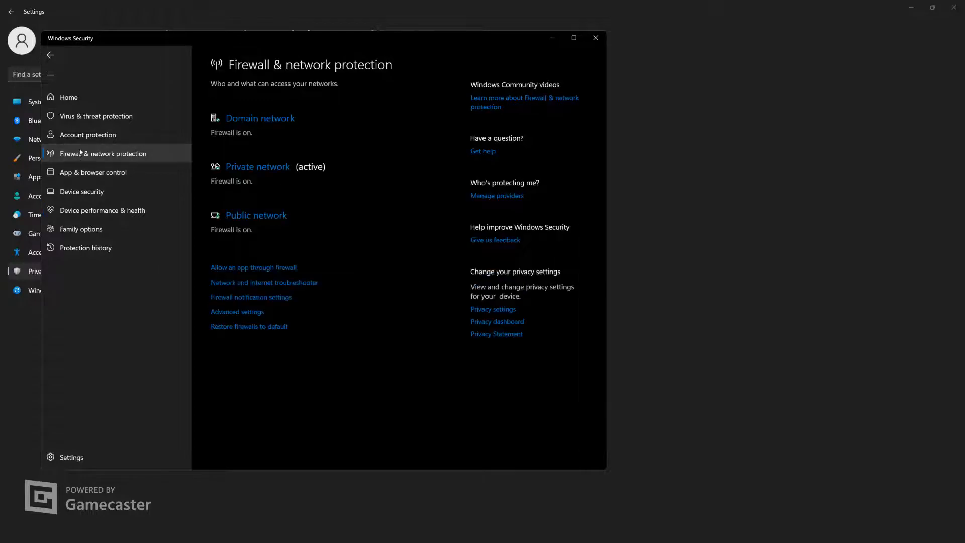
{"action": "left_click", "coordinate": [91, 136]}
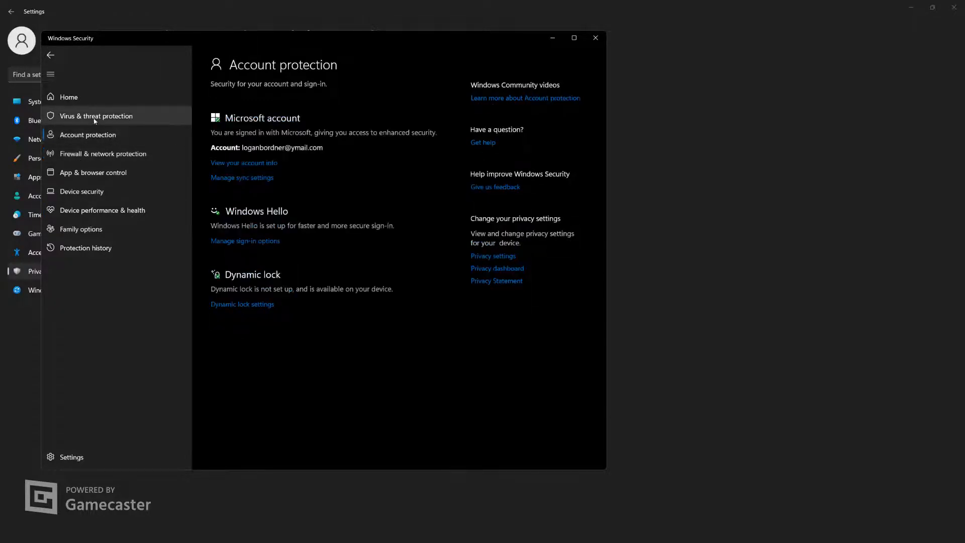
{"action": "left_click", "coordinate": [95, 118]}
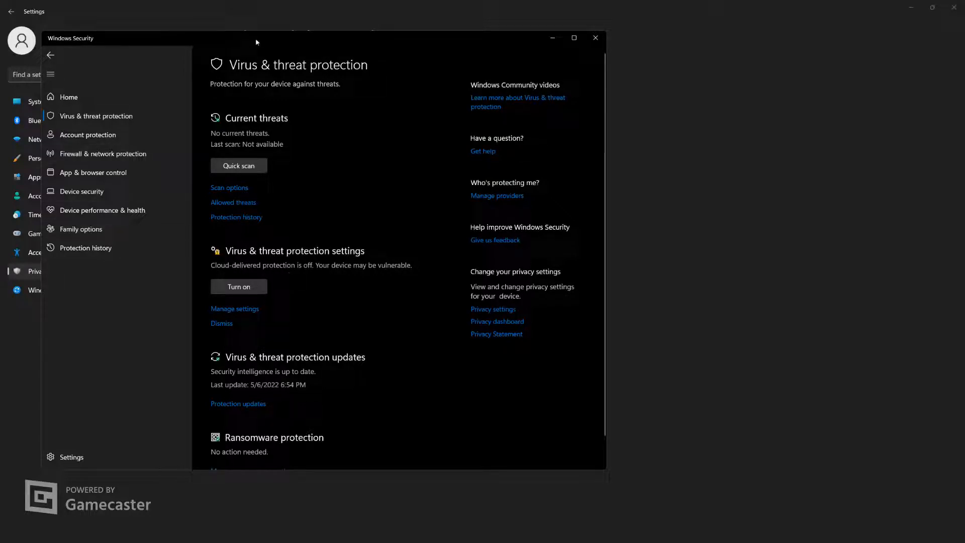
{"action": "left_click_drag", "start_coordinate": [257, 42], "coordinate": [426, 58]}
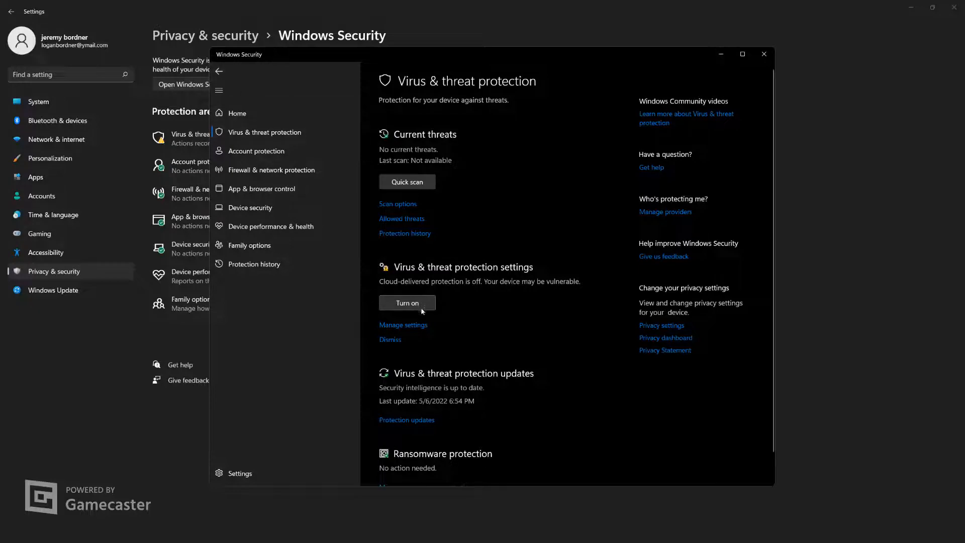
{"action": "scroll", "coordinate": [428, 303], "scroll_direction": "down", "scroll_amount": 1}
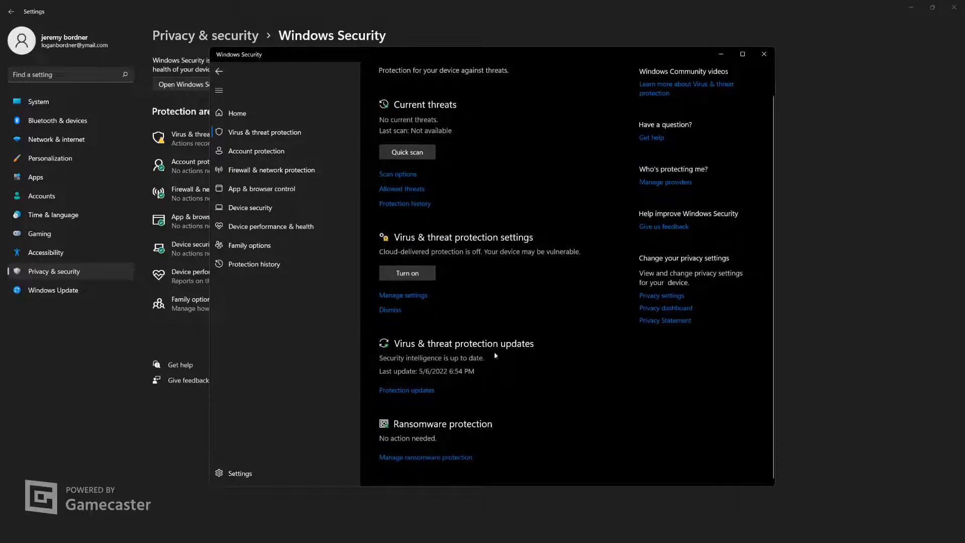
{"action": "left_click", "coordinate": [218, 71]}
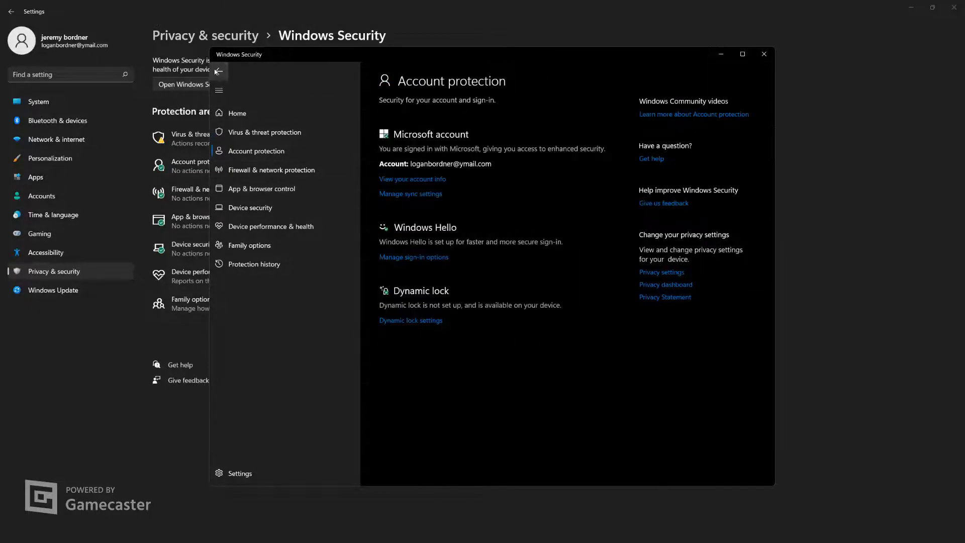
{"action": "left_click", "coordinate": [219, 71]}
{"action": "left_click", "coordinate": [217, 71]}
{"action": "left_click", "coordinate": [218, 71]}
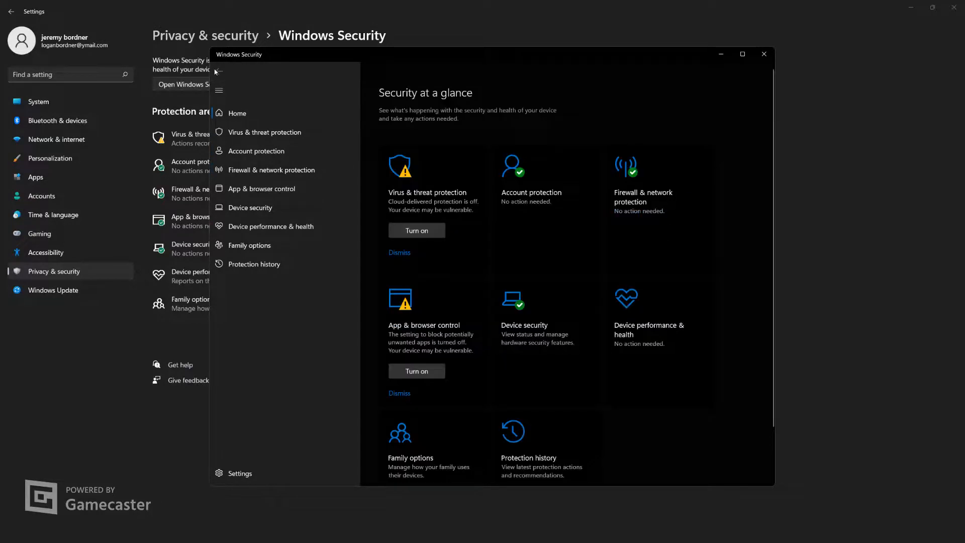
{"action": "left_click", "coordinate": [764, 54]}
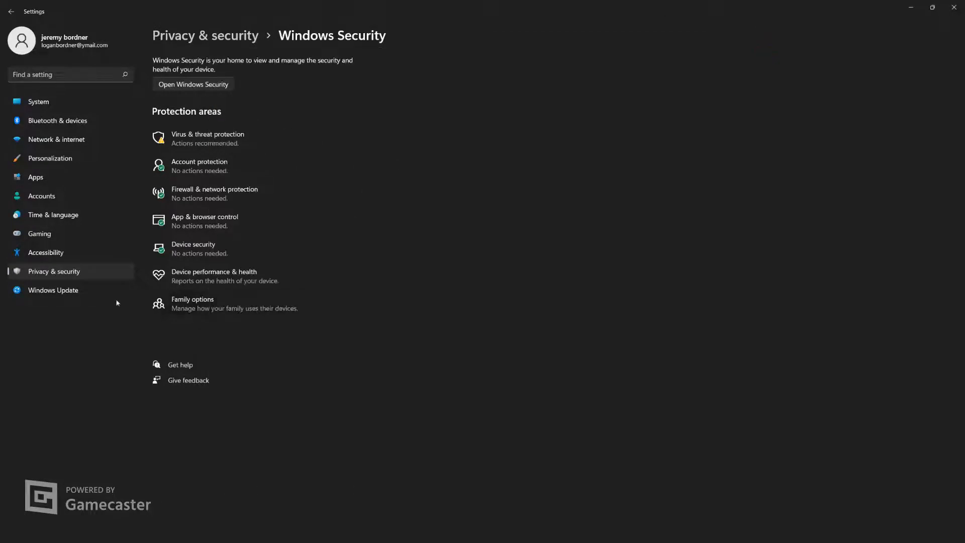
{"action": "left_click", "coordinate": [58, 272]}
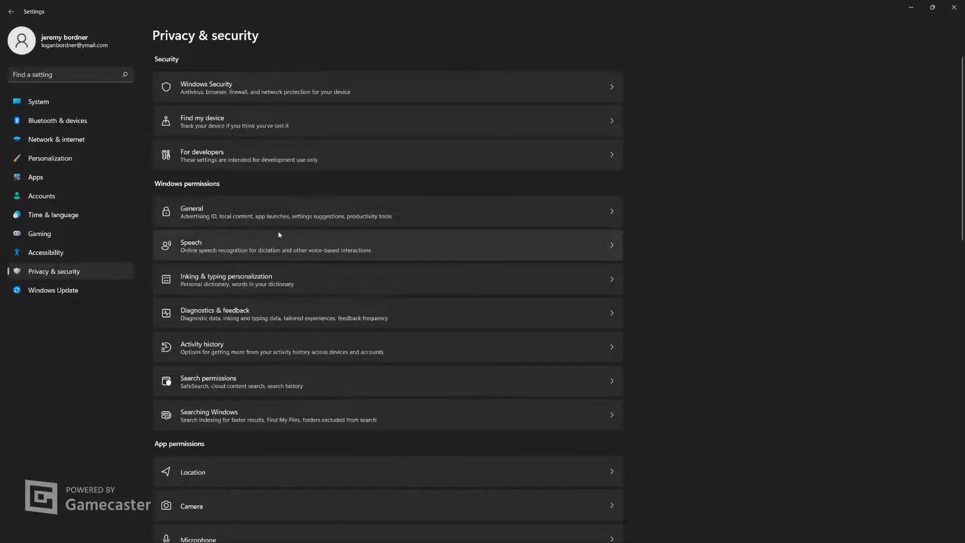
Check the General, Inking & typing personalization, and Diagnostics & feedback privacy settings, then return to the Privacy & security page
{"action": "left_click", "coordinate": [277, 213]}
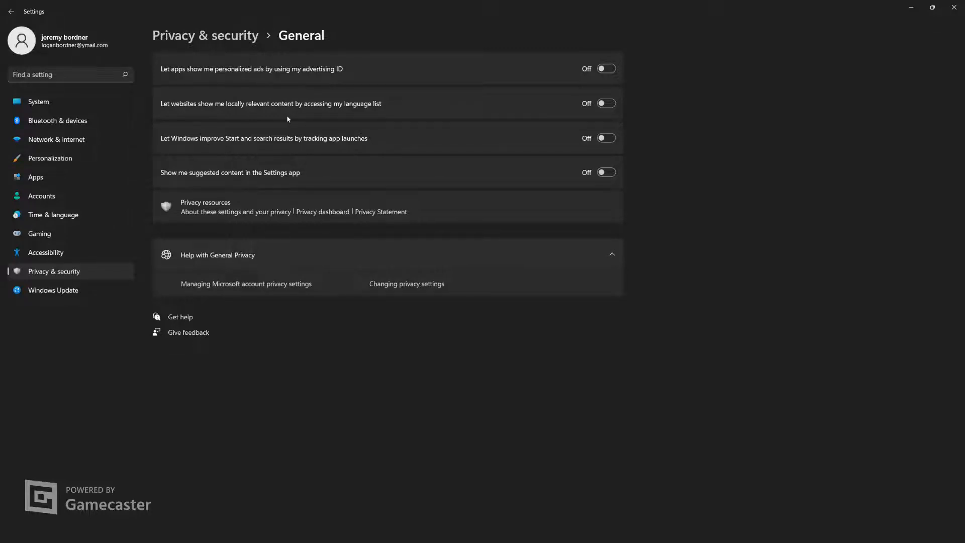
{"action": "left_click", "coordinate": [12, 17]}
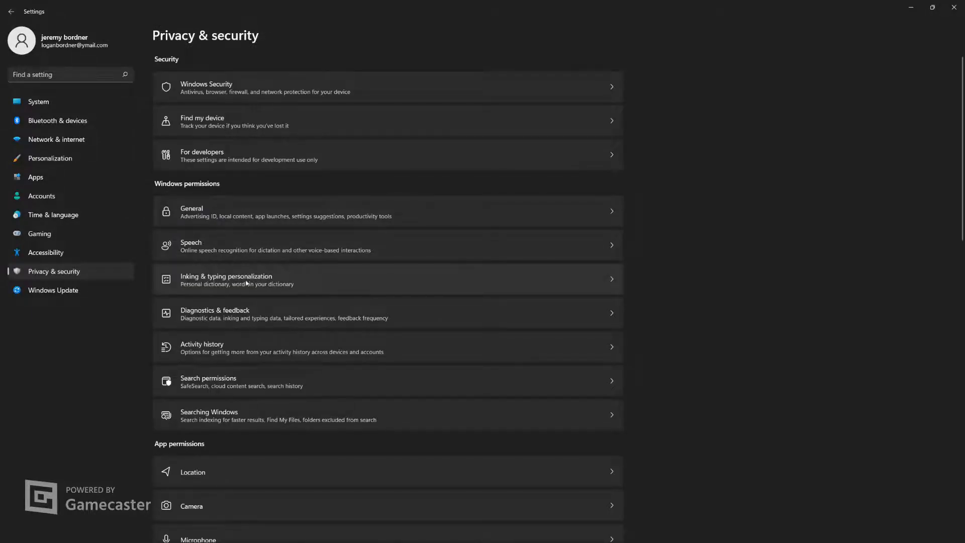
{"action": "left_click", "coordinate": [247, 283]}
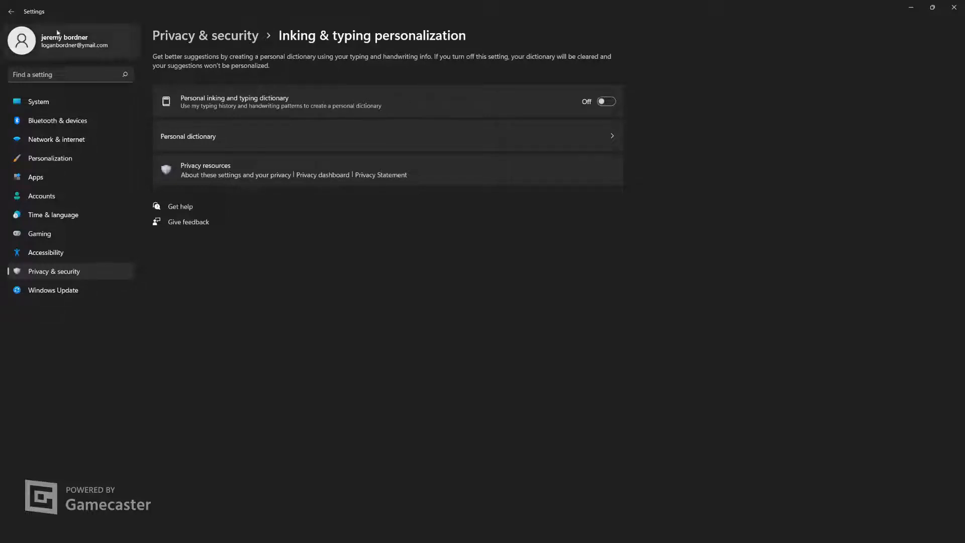
{"action": "left_click", "coordinate": [11, 11]}
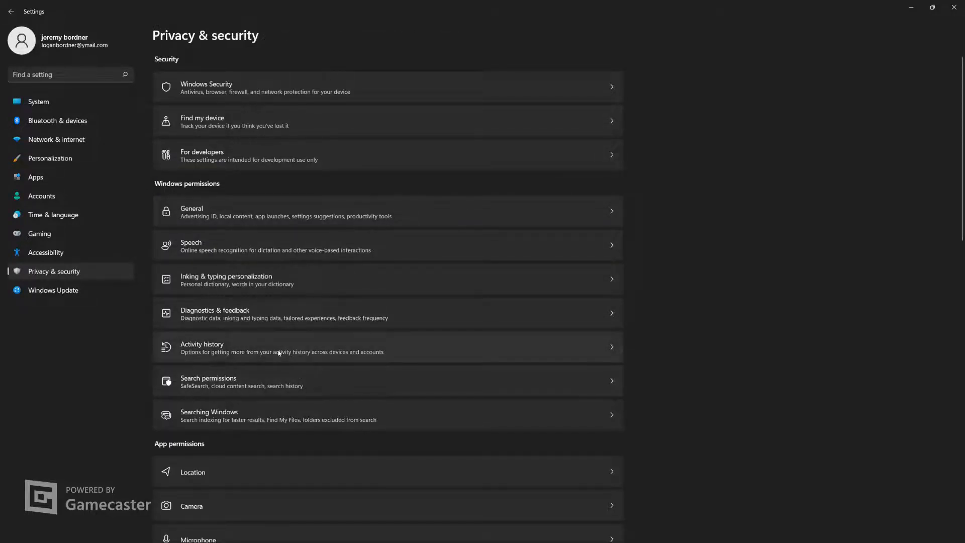
{"action": "left_click", "coordinate": [281, 322]}
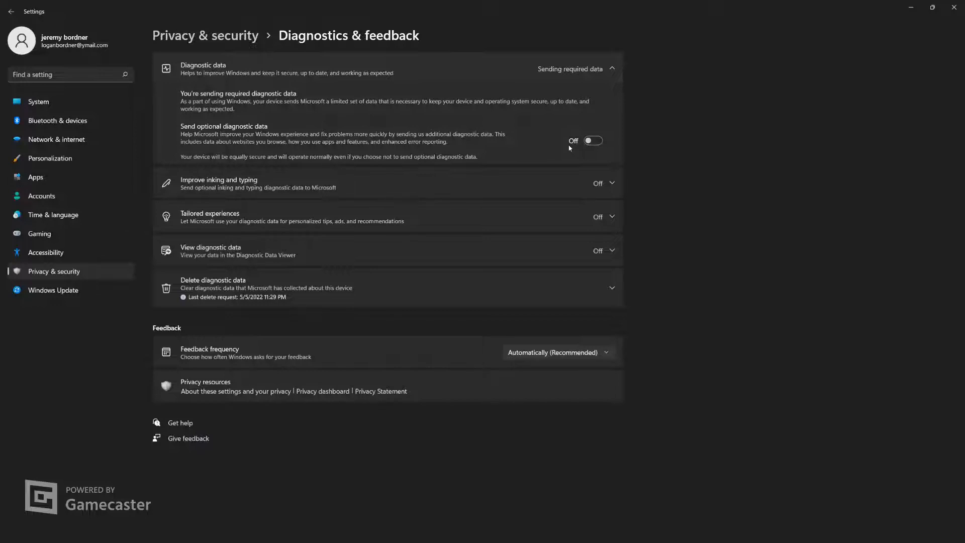
{"action": "left_click", "coordinate": [8, 12]}
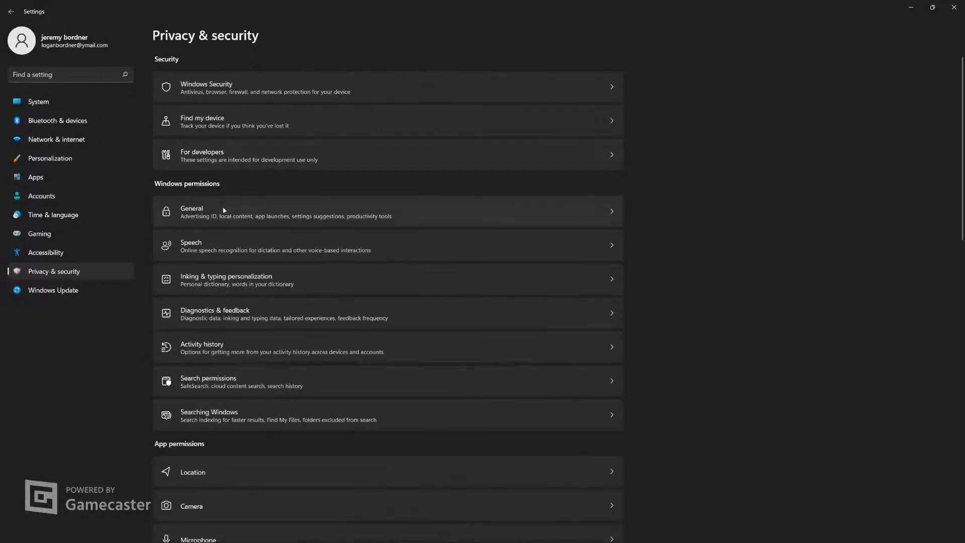
In Search permissions, turn off device search history and cloud content search for both the Microsoft account and the work or school account
{"action": "left_click", "coordinate": [266, 378]}
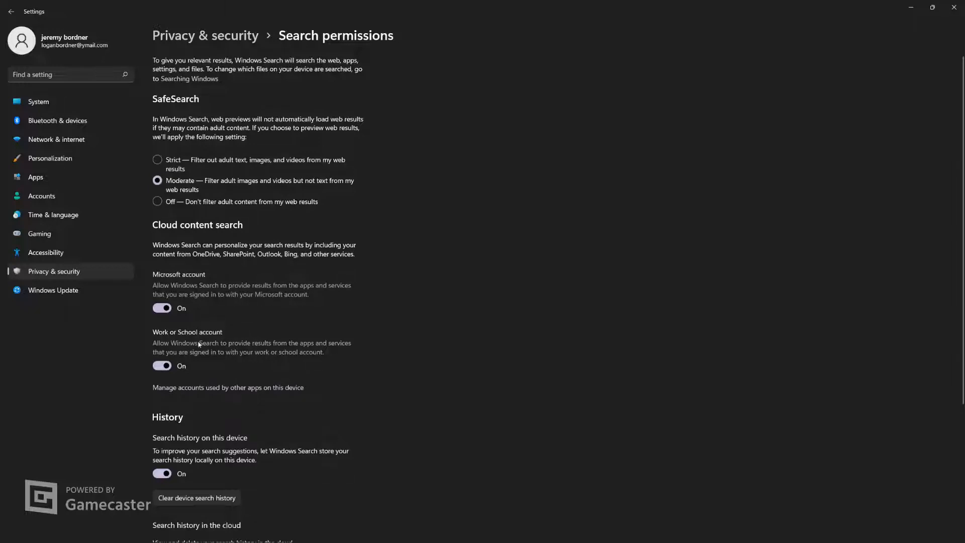
{"action": "scroll", "coordinate": [207, 422], "scroll_direction": "down", "scroll_amount": 5}
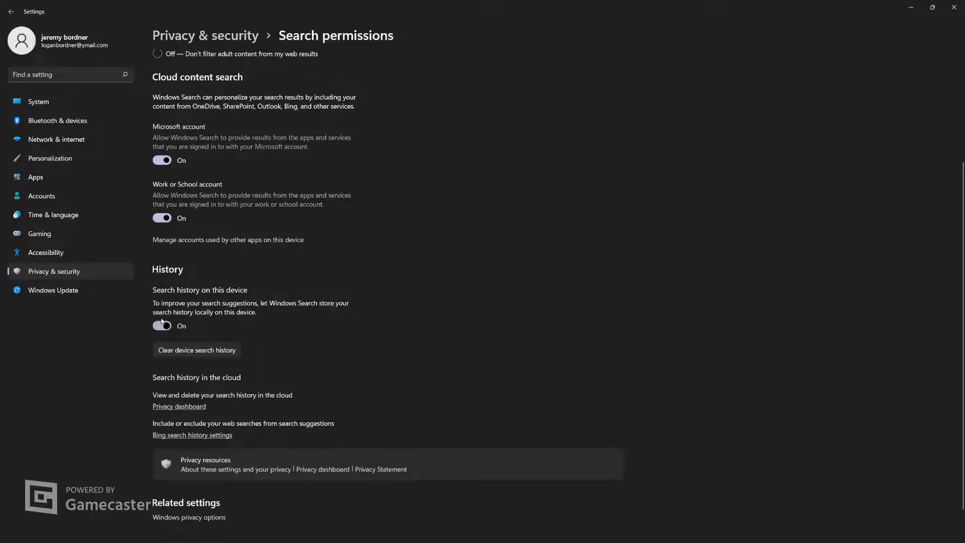
{"action": "left_click", "coordinate": [164, 330]}
{"action": "left_click", "coordinate": [162, 219]}
{"action": "left_click", "coordinate": [162, 160]}
{"action": "scroll", "coordinate": [324, 168], "scroll_direction": "up", "scroll_amount": 3}
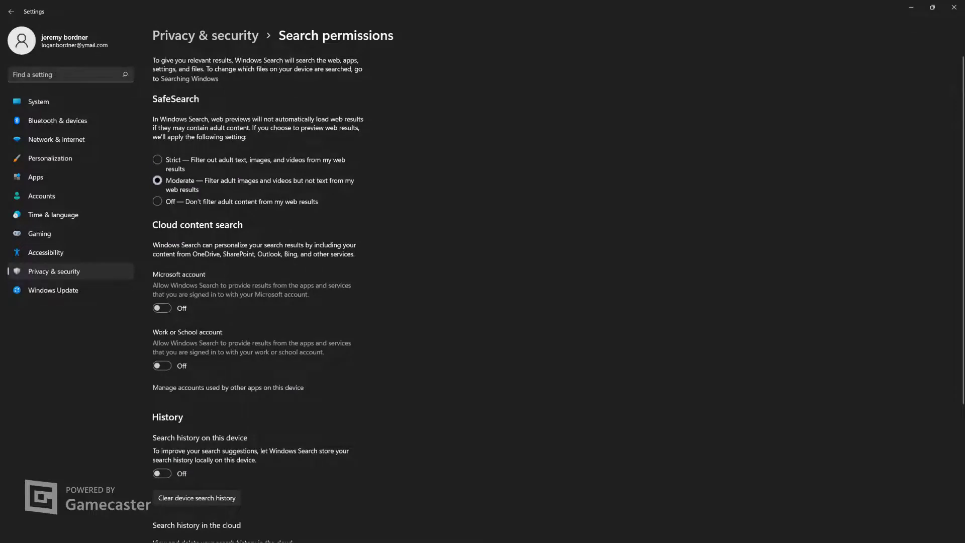
{"action": "left_click", "coordinate": [12, 11]}
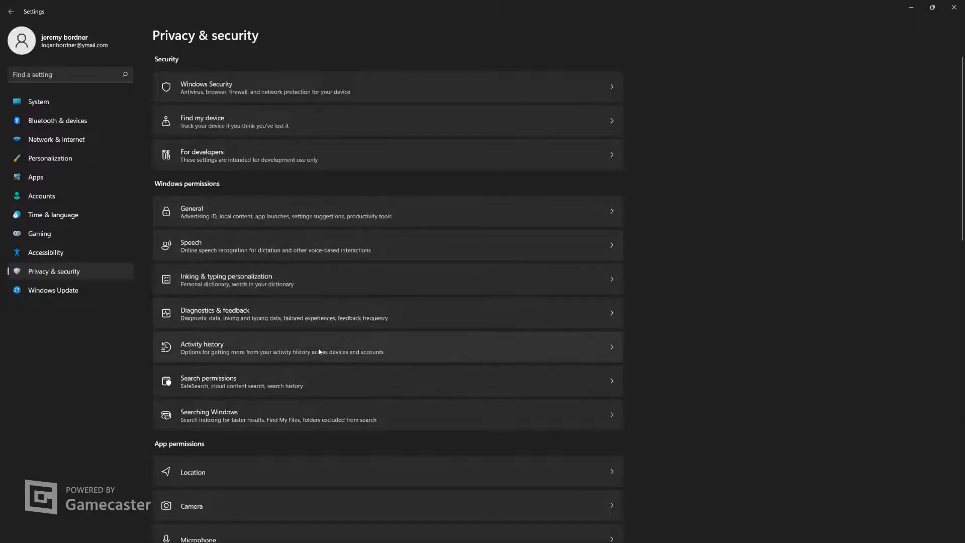
Check the advanced indexing options for Searching Windows, then close the dialogs and return to the Privacy & security page
{"action": "scroll", "coordinate": [317, 349], "scroll_direction": "down", "scroll_amount": 2}
{"action": "left_click", "coordinate": [299, 269]}
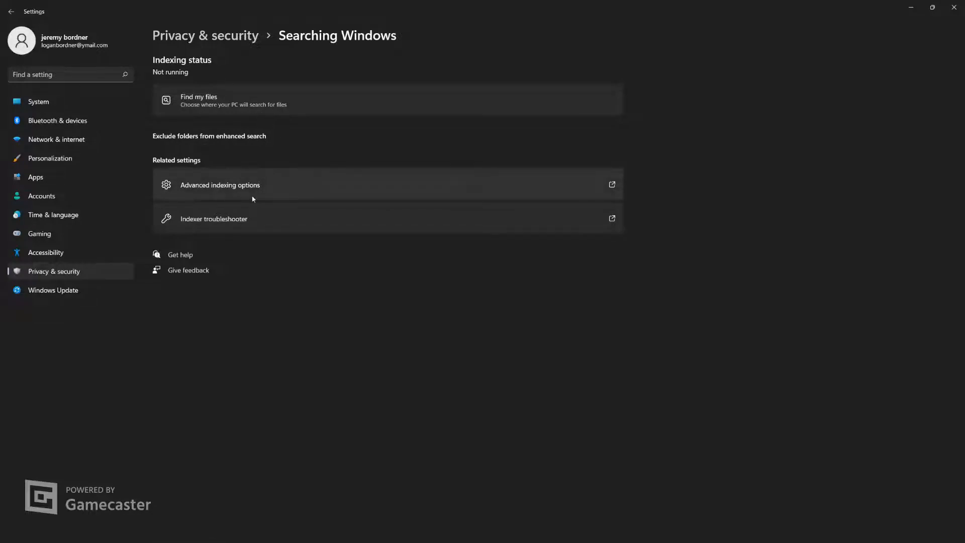
{"action": "left_click", "coordinate": [239, 189]}
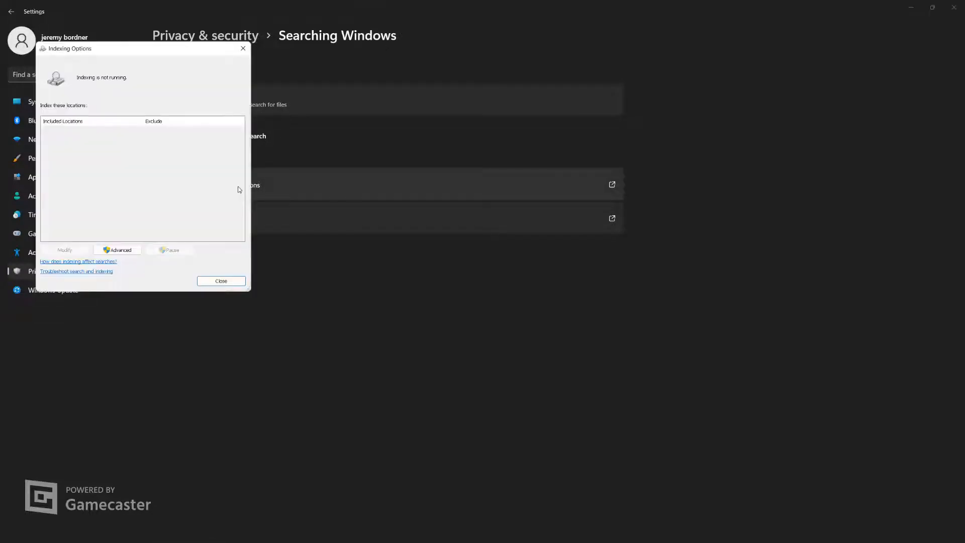
{"action": "left_click", "coordinate": [123, 252]}
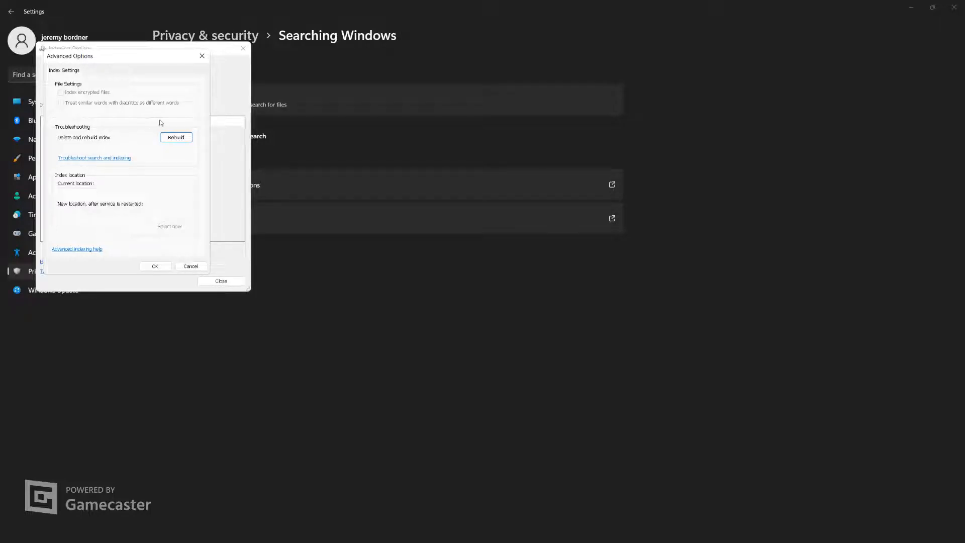
{"action": "left_click", "coordinate": [203, 55]}
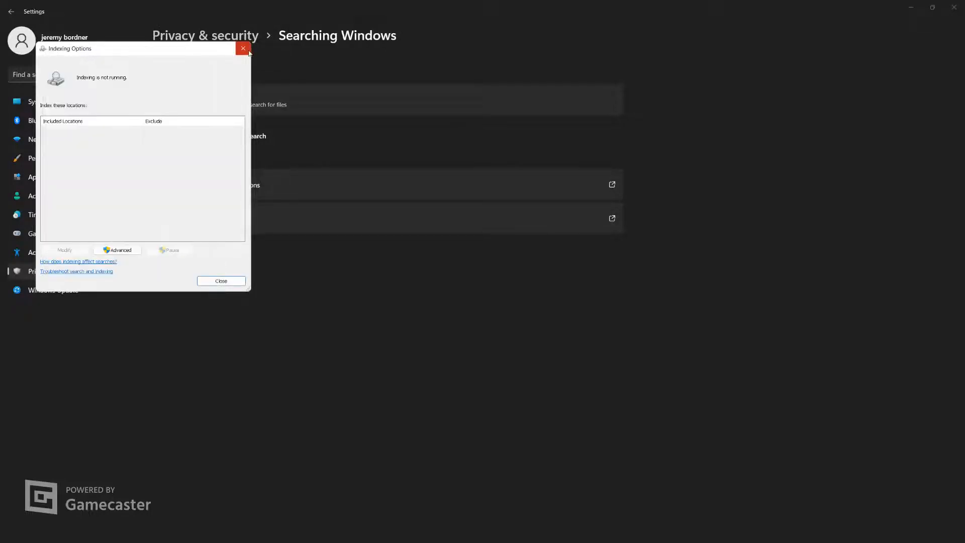
{"action": "left_click", "coordinate": [243, 48]}
{"action": "left_click", "coordinate": [11, 11]}
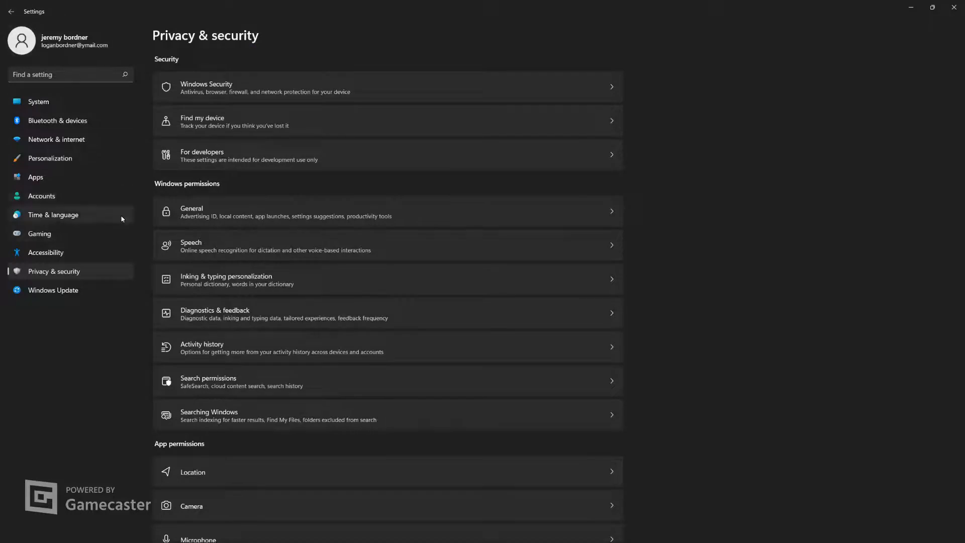
Check the Location services and app location access settings, then return to the app permissions list
{"action": "scroll", "coordinate": [290, 344], "scroll_direction": "down", "scroll_amount": 7}
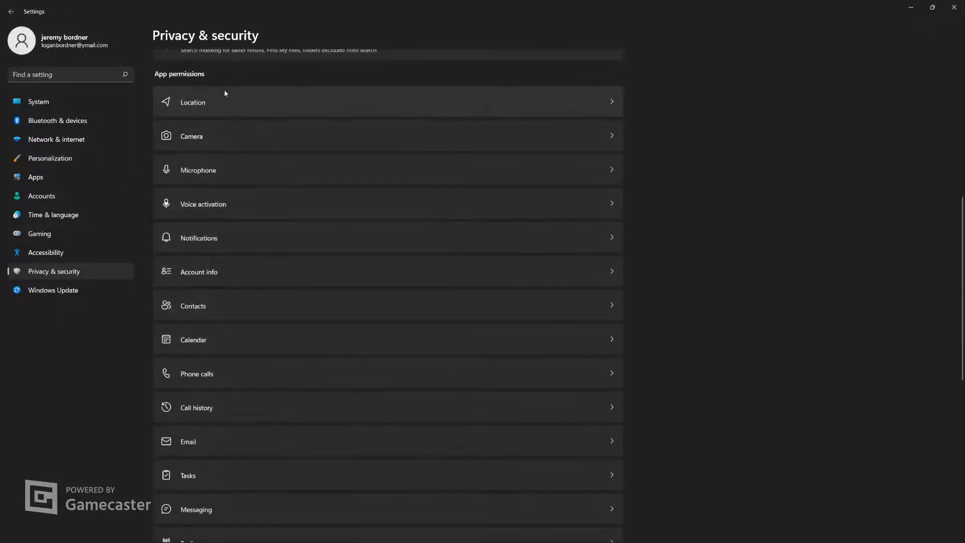
{"action": "left_click", "coordinate": [242, 105]}
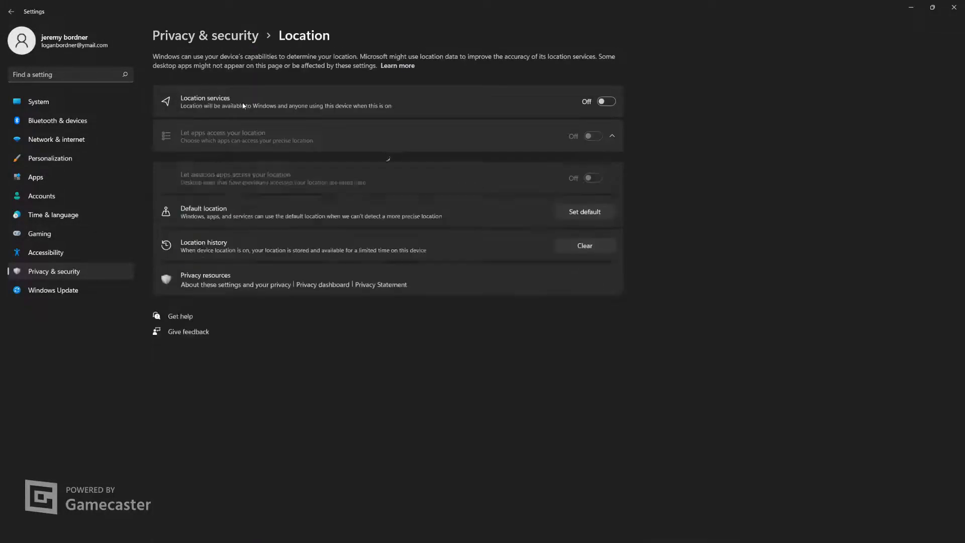
{"action": "left_click", "coordinate": [11, 11]}
{"action": "scroll", "coordinate": [295, 297], "scroll_direction": "down", "scroll_amount": 5}
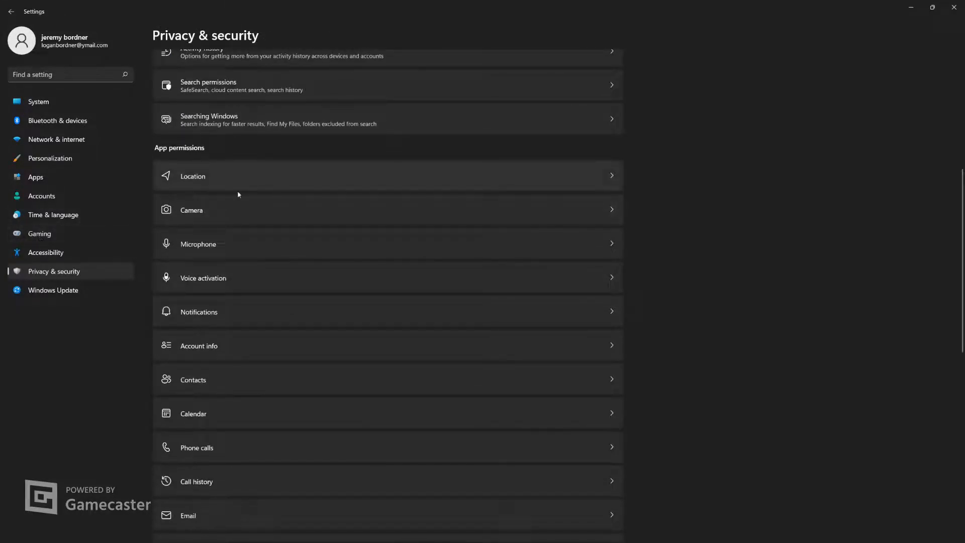
Check the Camera and Microphone app permission settings, then return to the Privacy & security page
{"action": "left_click", "coordinate": [273, 211]}
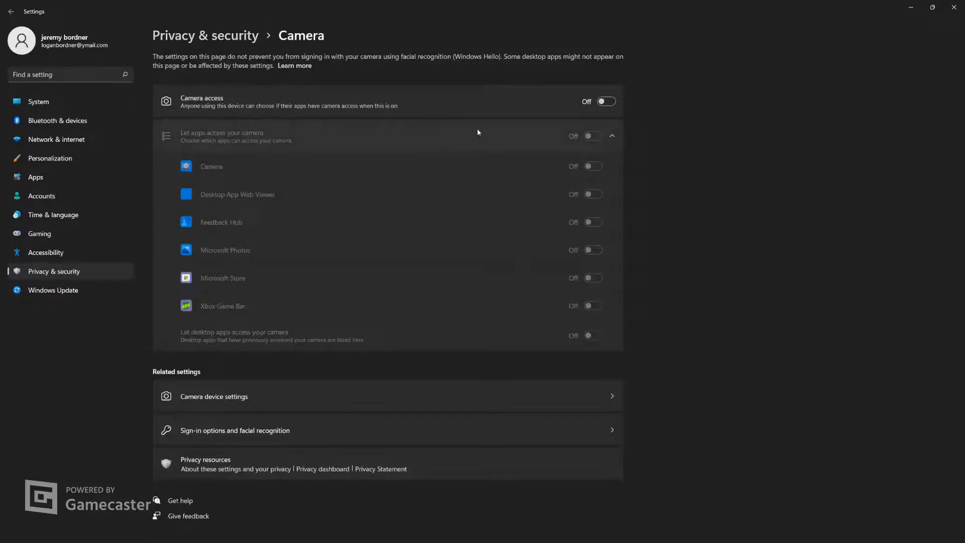
{"action": "left_click", "coordinate": [11, 11]}
{"action": "scroll", "coordinate": [272, 448], "scroll_direction": "down", "scroll_amount": 5}
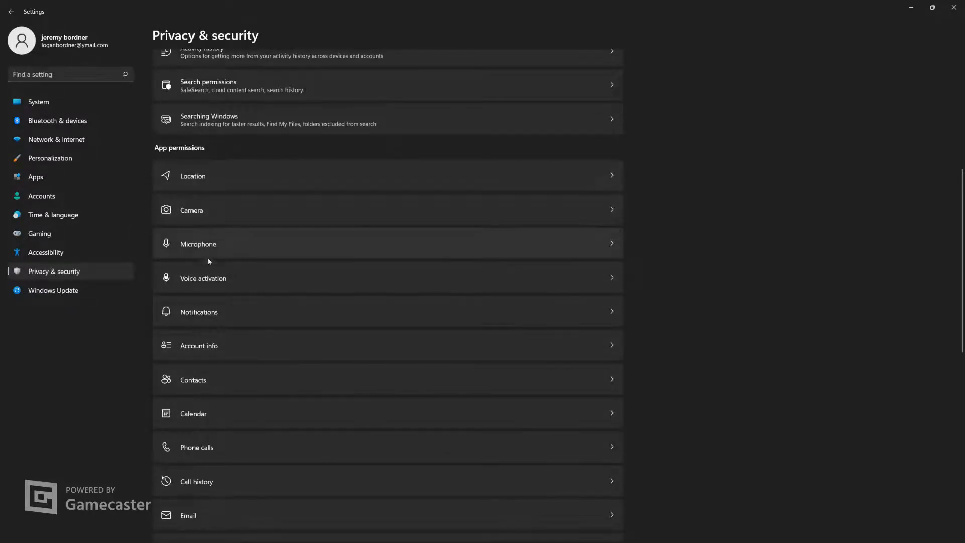
{"action": "left_click", "coordinate": [233, 255]}
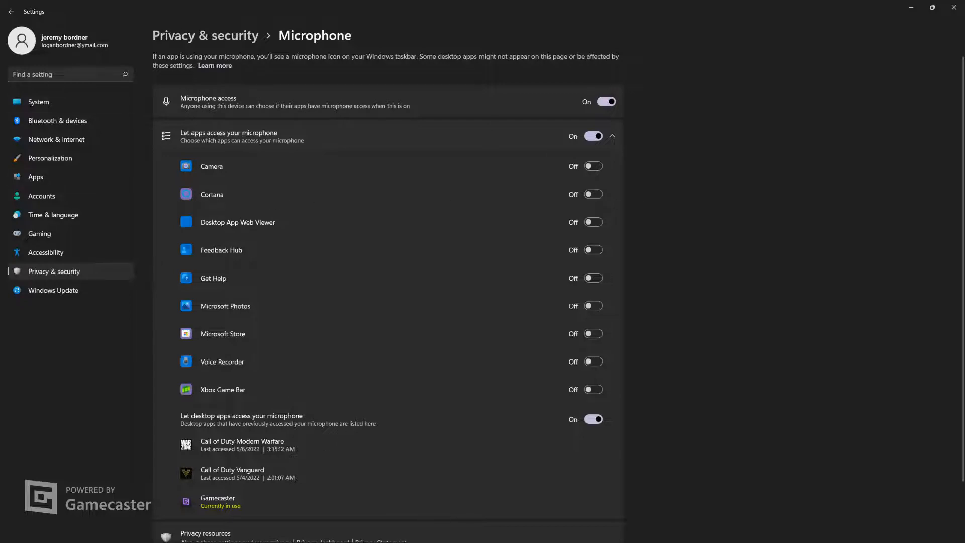
{"action": "left_click", "coordinate": [11, 11]}
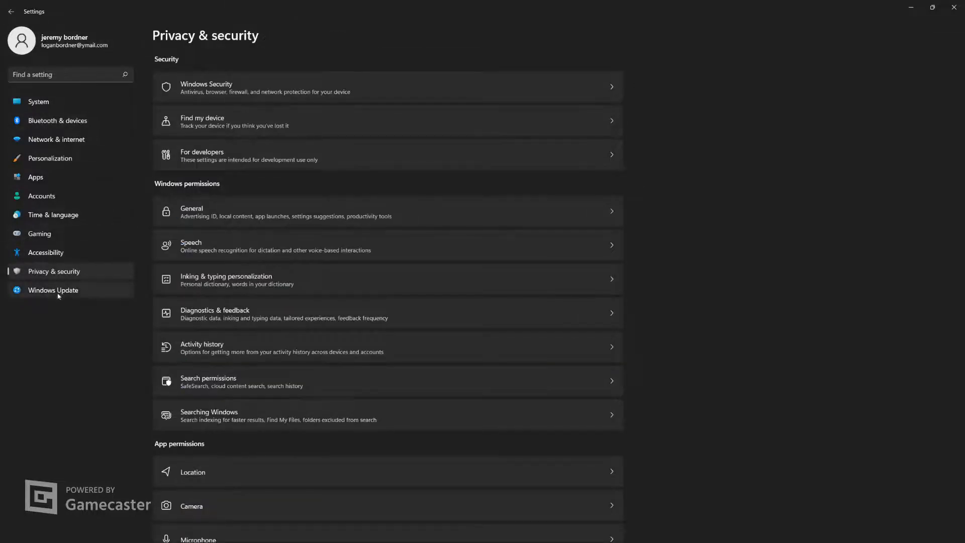
Check the Email access settings under App permissions, then return to the Privacy & security page
{"action": "scroll", "coordinate": [319, 318], "scroll_direction": "down", "scroll_amount": 10}
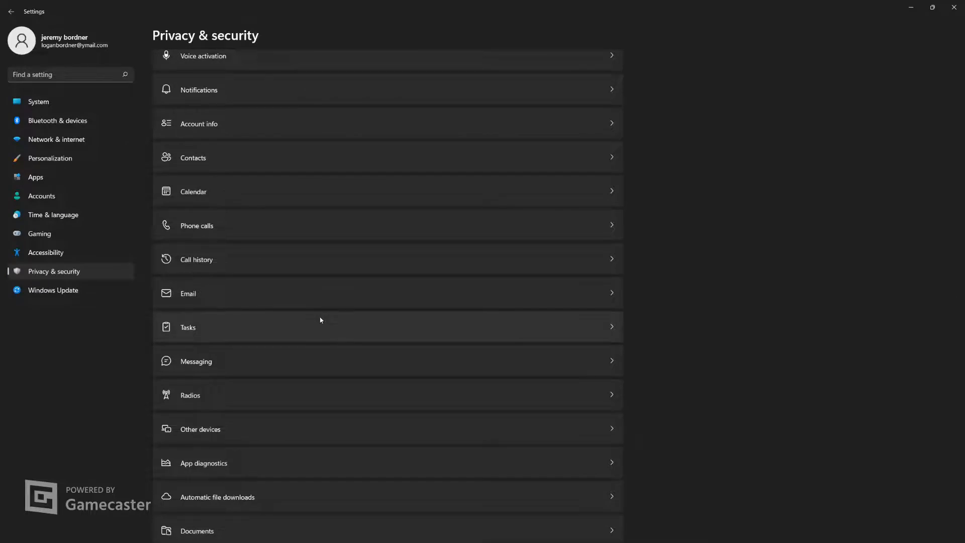
{"action": "left_click", "coordinate": [369, 284]}
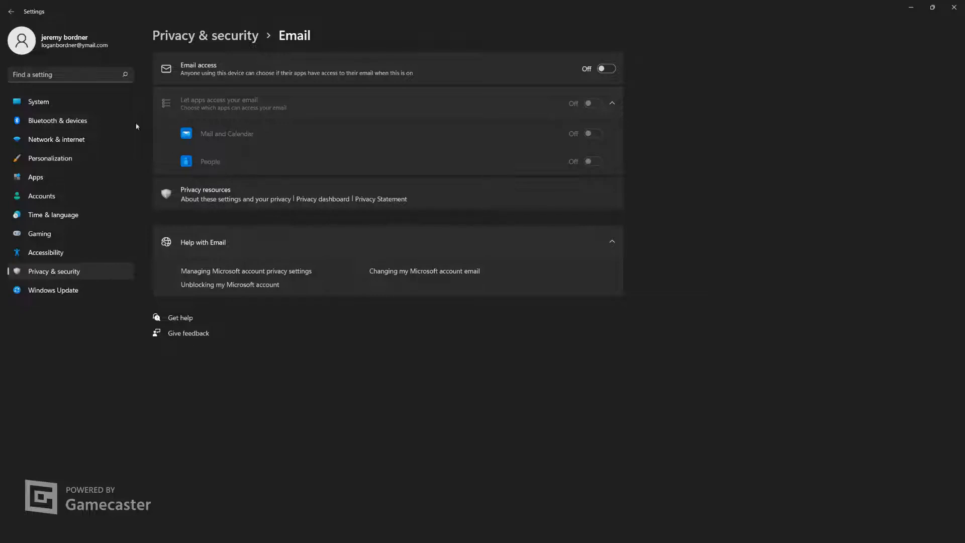
{"action": "left_click", "coordinate": [16, 11]}
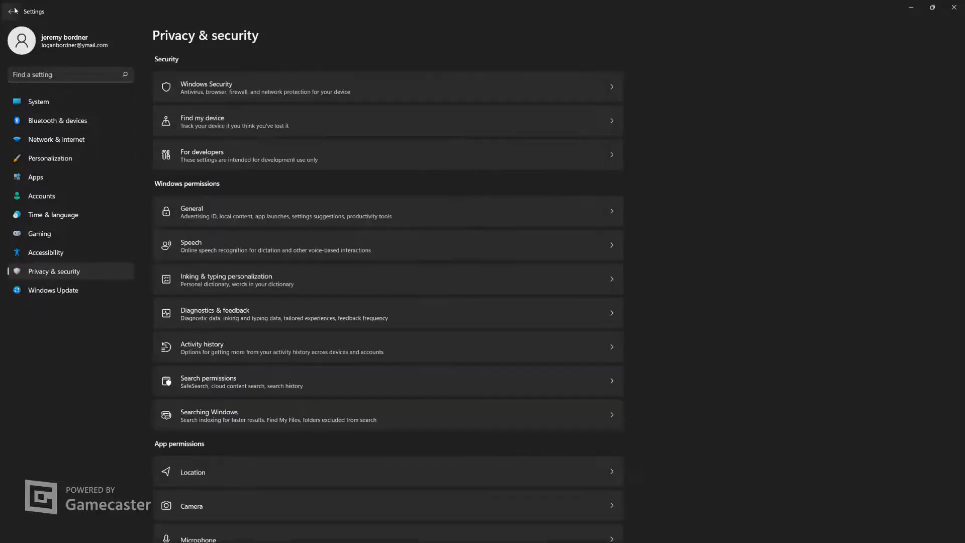
Check for Windows updates and review the advanced update options, then close Settings
{"action": "left_click", "coordinate": [61, 294]}
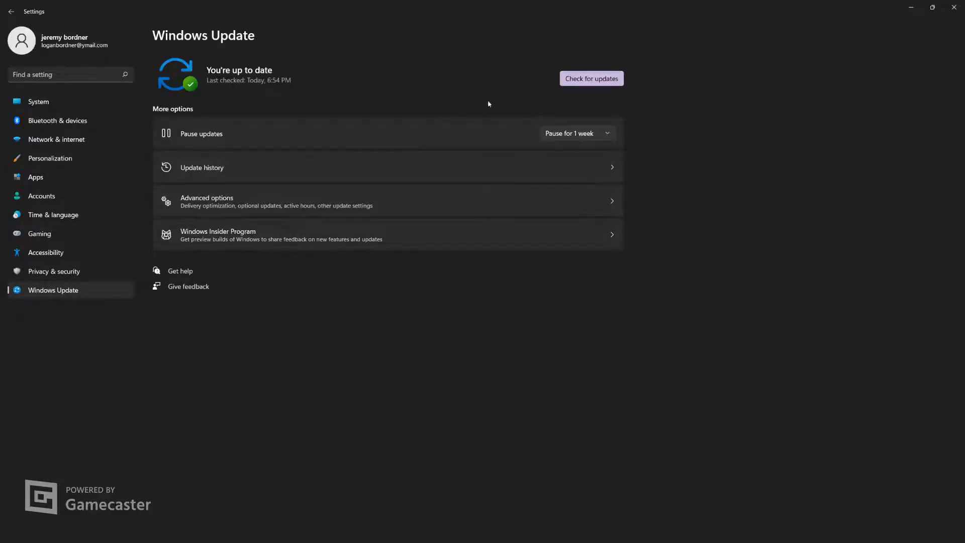
{"action": "left_click", "coordinate": [584, 83]}
{"action": "left_click", "coordinate": [400, 201]}
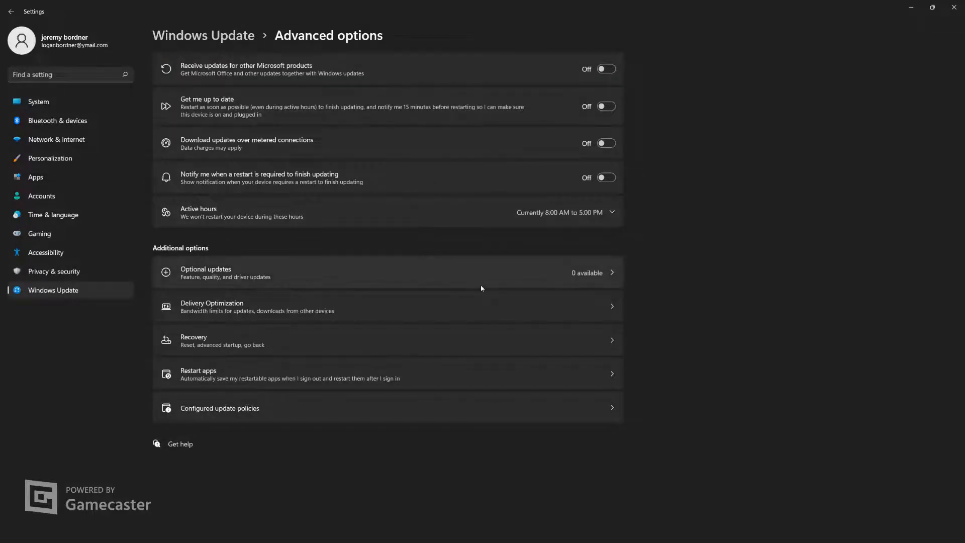
{"action": "left_click", "coordinate": [954, 7]}
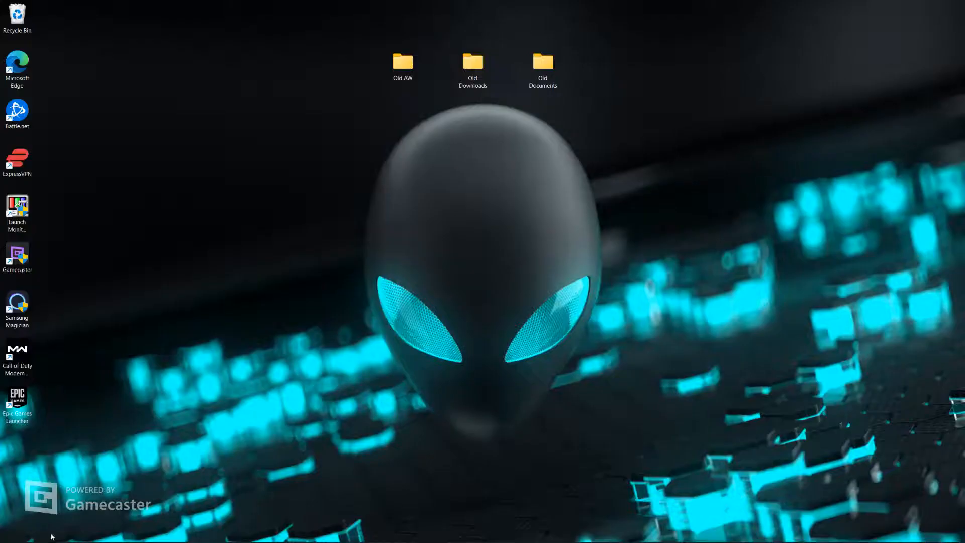
Open Manage 3D Settings in the NVIDIA Control Panel and look through the list of global settings
{"action": "mouse_move", "coordinate": [53, 542]}
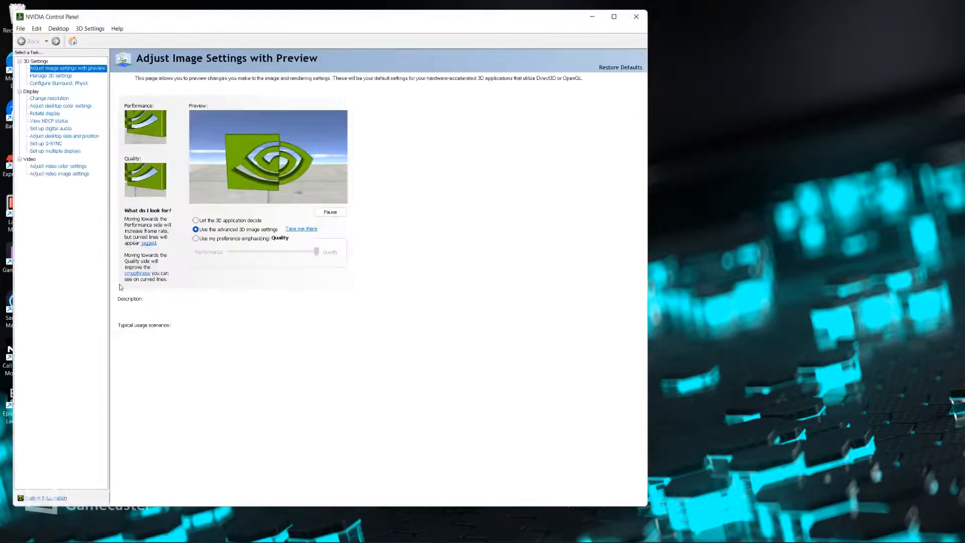
{"action": "left_click", "coordinate": [57, 77]}
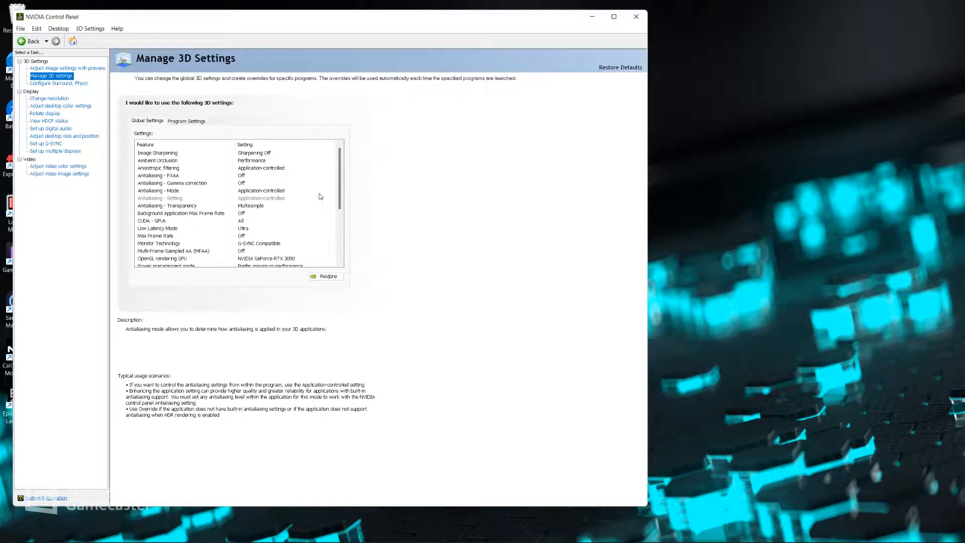
{"action": "scroll", "coordinate": [320, 197], "scroll_direction": "down", "scroll_amount": 2}
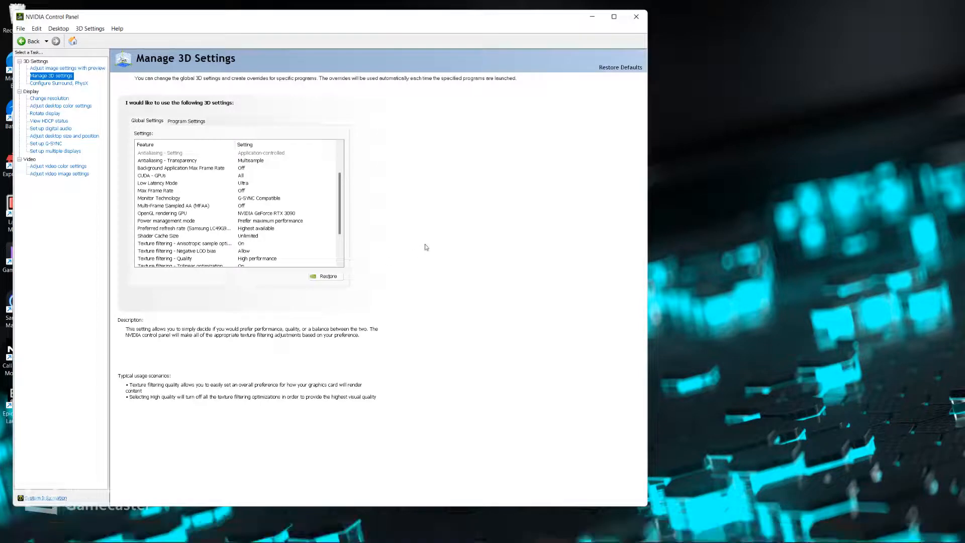
{"action": "scroll", "coordinate": [286, 203], "scroll_direction": "up", "scroll_amount": 2}
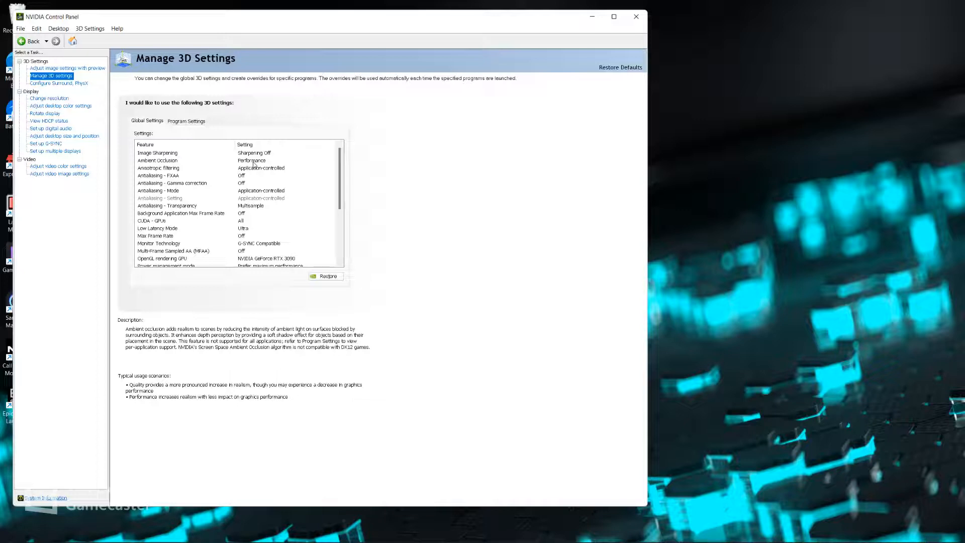
Check the available options for Ambient Occlusion and Low Latency Mode in the global 3D settings without changing them
{"action": "left_click", "coordinate": [254, 162]}
{"action": "left_click", "coordinate": [253, 163]}
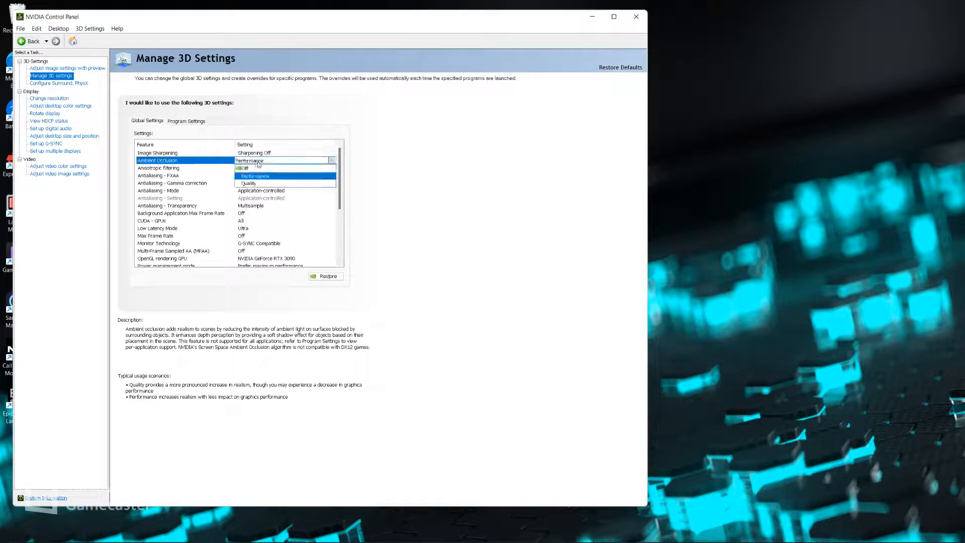
{"action": "left_click", "coordinate": [404, 173]}
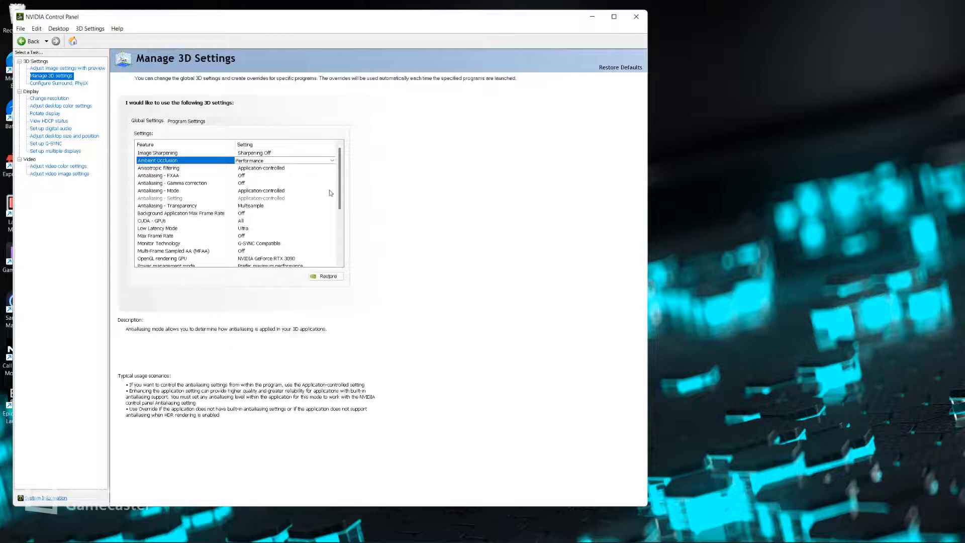
{"action": "scroll", "coordinate": [321, 201], "scroll_direction": "down", "scroll_amount": 1}
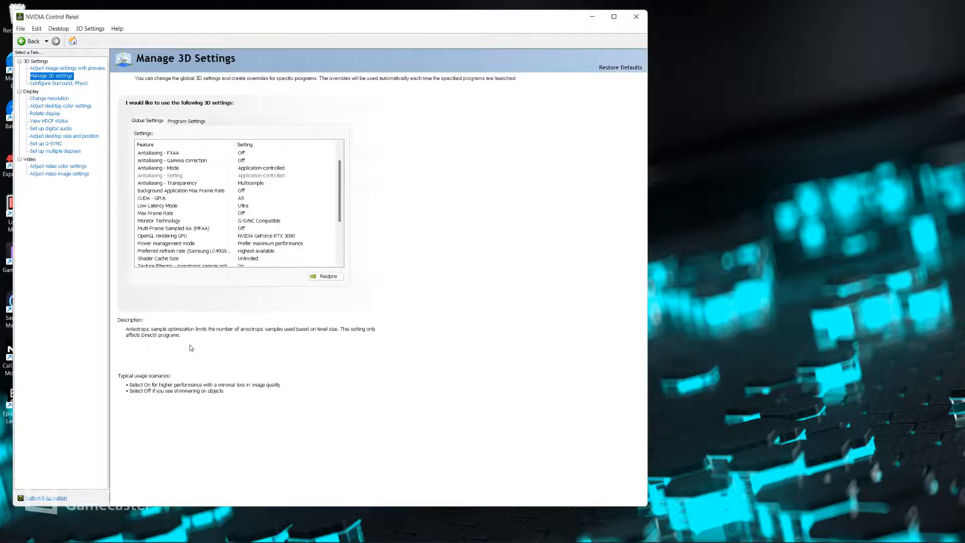
{"action": "left_click", "coordinate": [246, 206]}
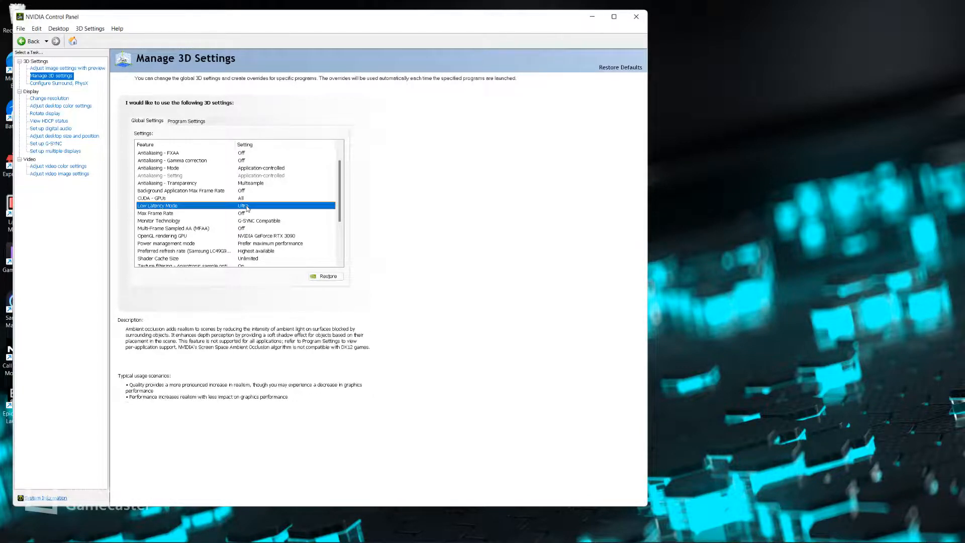
{"action": "left_click", "coordinate": [245, 206]}
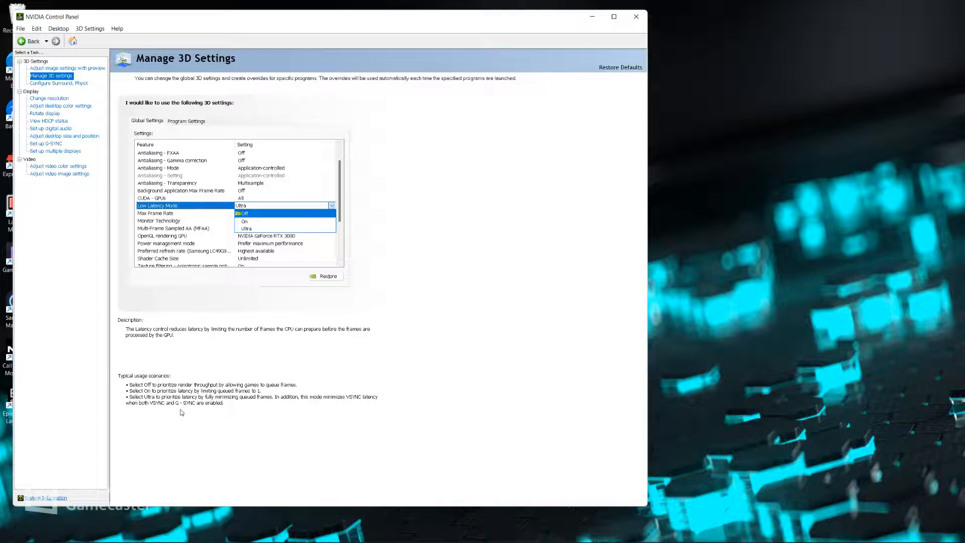
{"action": "left_click", "coordinate": [415, 258]}
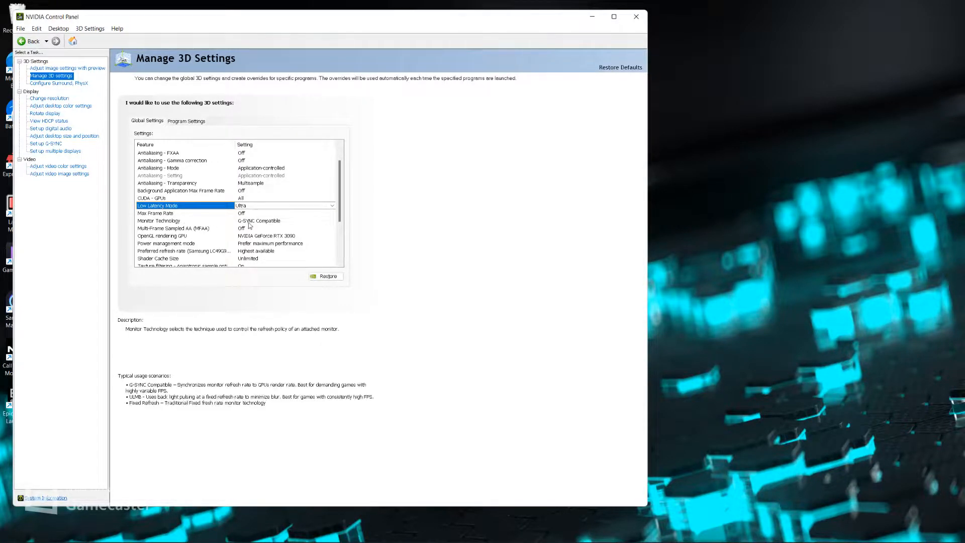
Check the available choices for OpenGL rendering GPU and Shader Cache Size without changing them
{"action": "scroll", "coordinate": [315, 230], "scroll_direction": "down", "scroll_amount": 1}
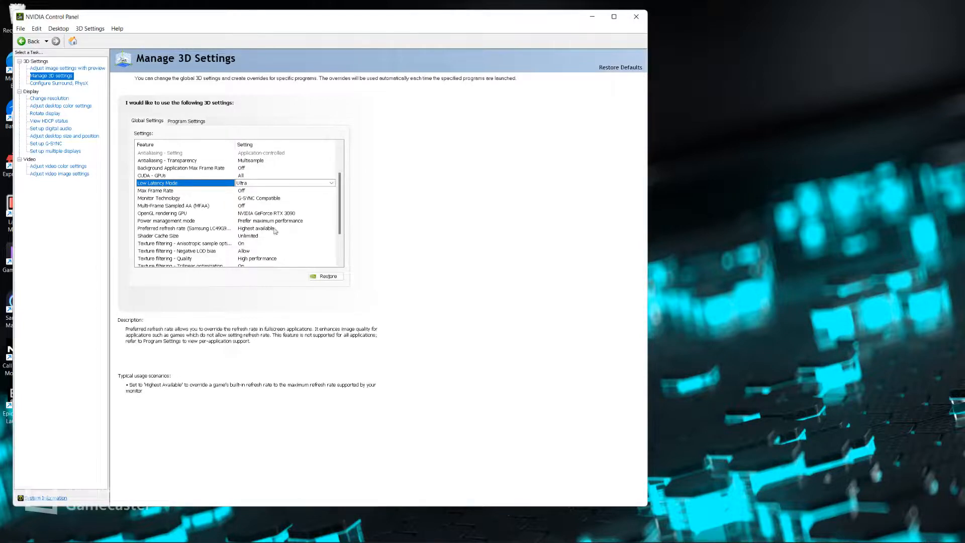
{"action": "left_click", "coordinate": [246, 215]}
{"action": "left_click", "coordinate": [256, 214]}
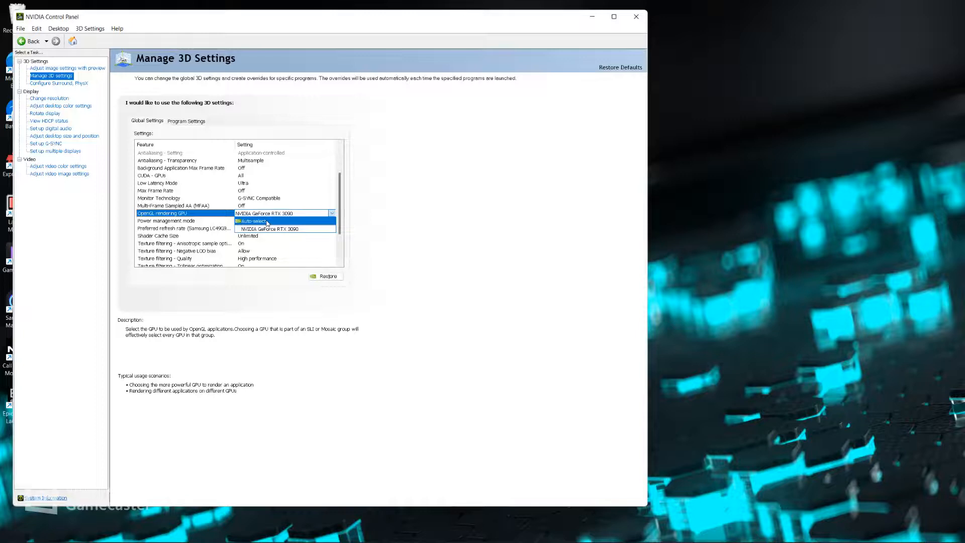
{"action": "left_click", "coordinate": [358, 224]}
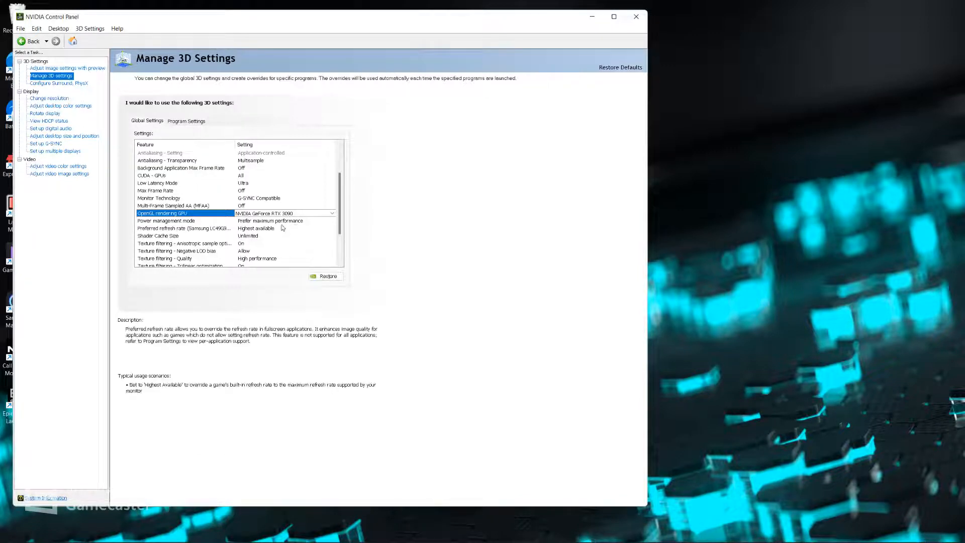
{"action": "left_click", "coordinate": [248, 237]}
{"action": "left_click", "coordinate": [247, 238]}
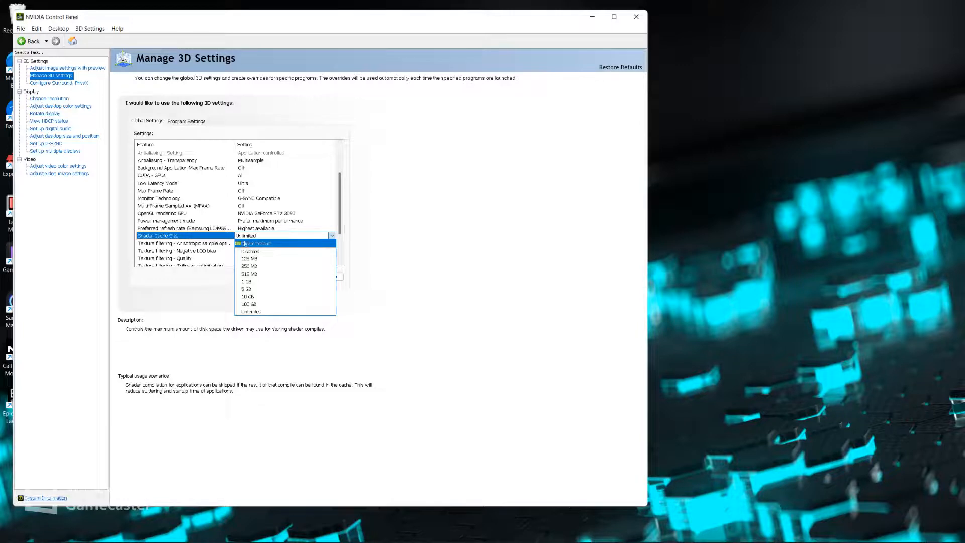
{"action": "left_click", "coordinate": [414, 263]}
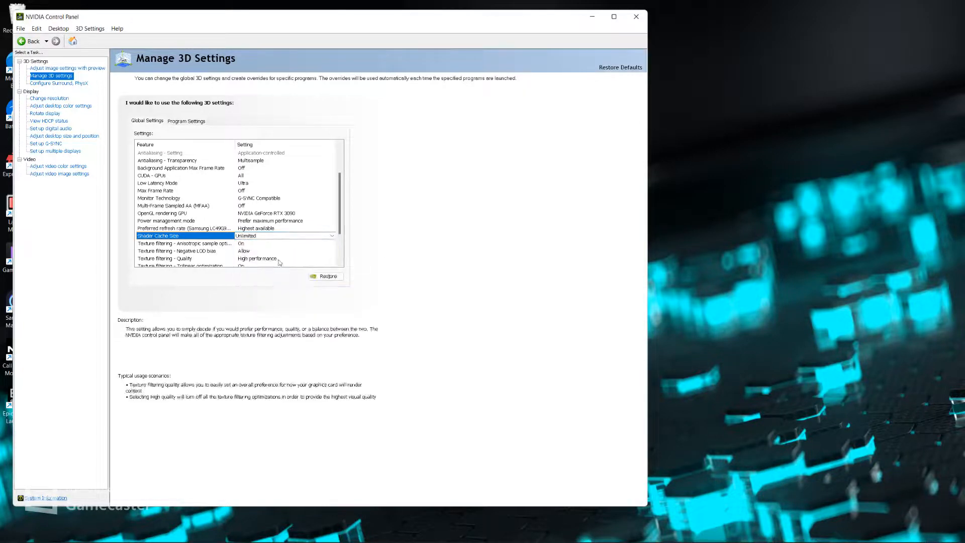
Check the texture filtering options for anisotropic sample optimization and negative LOD bias, keeping the current choices
{"action": "scroll", "coordinate": [171, 205], "scroll_direction": "down", "scroll_amount": 2}
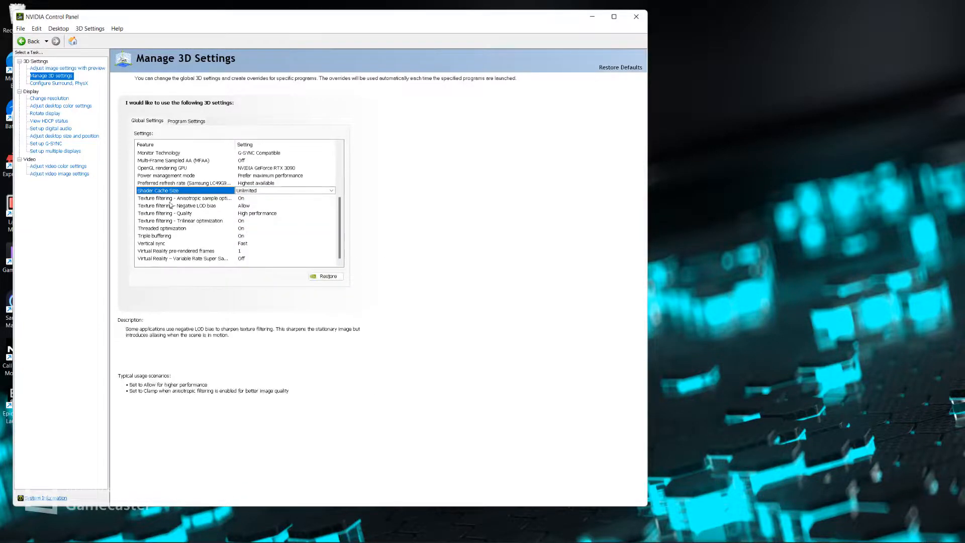
{"action": "left_click", "coordinate": [239, 200]}
{"action": "left_click", "coordinate": [238, 199]}
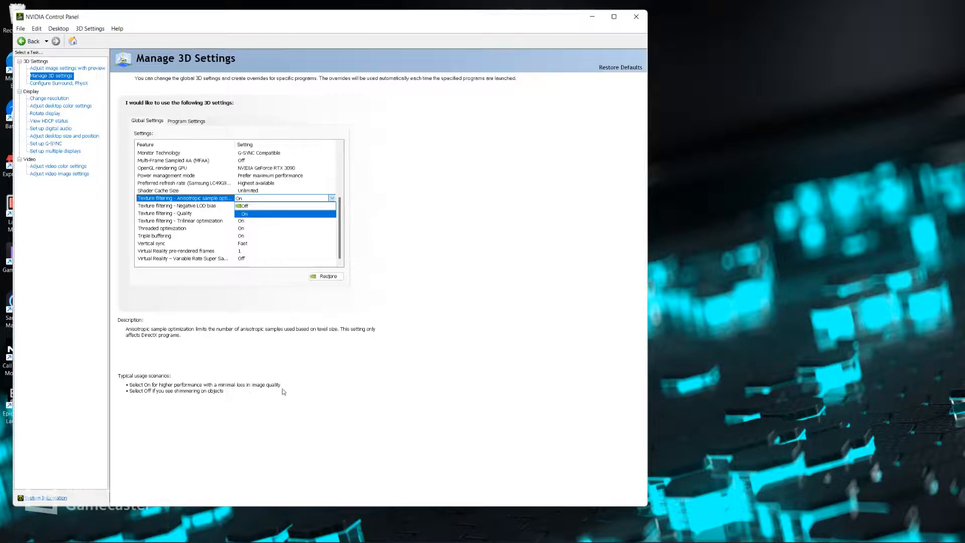
{"action": "left_click", "coordinate": [454, 240]}
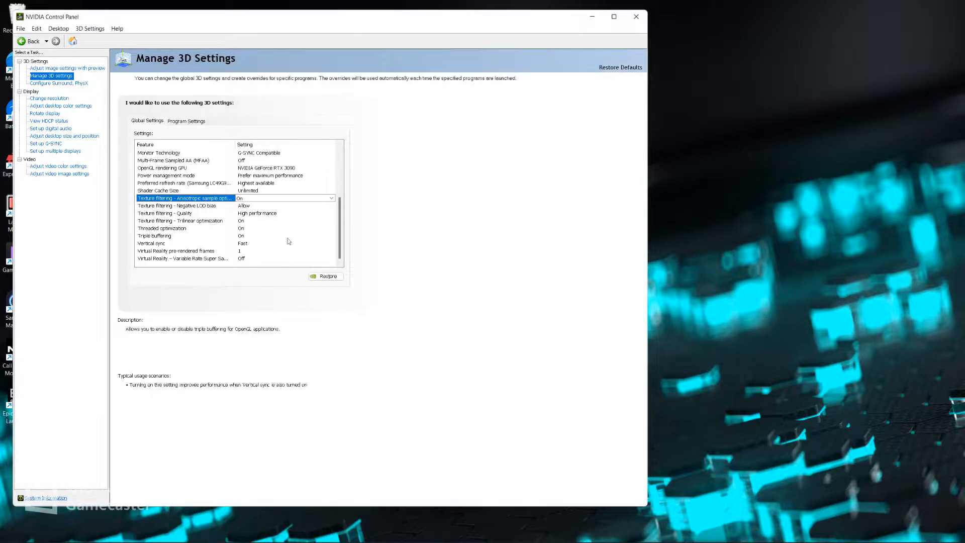
{"action": "left_click", "coordinate": [249, 206]}
{"action": "left_click", "coordinate": [248, 206]}
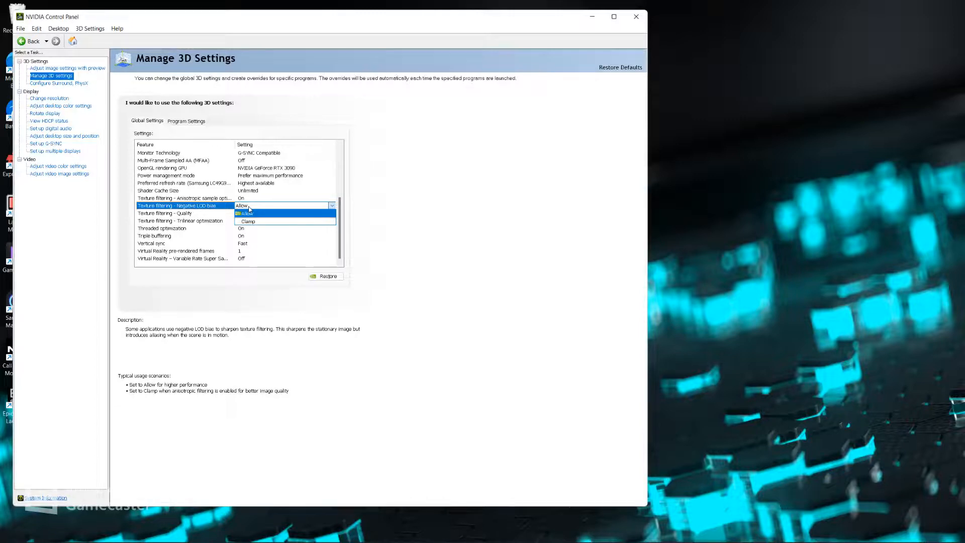
{"action": "left_click", "coordinate": [248, 206]}
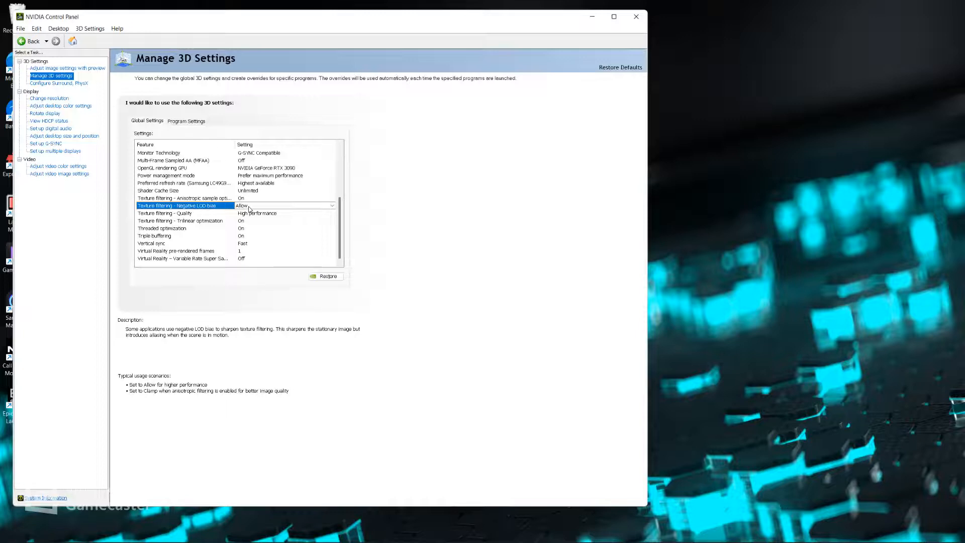
{"action": "left_click", "coordinate": [248, 207]}
{"action": "left_click", "coordinate": [249, 206]}
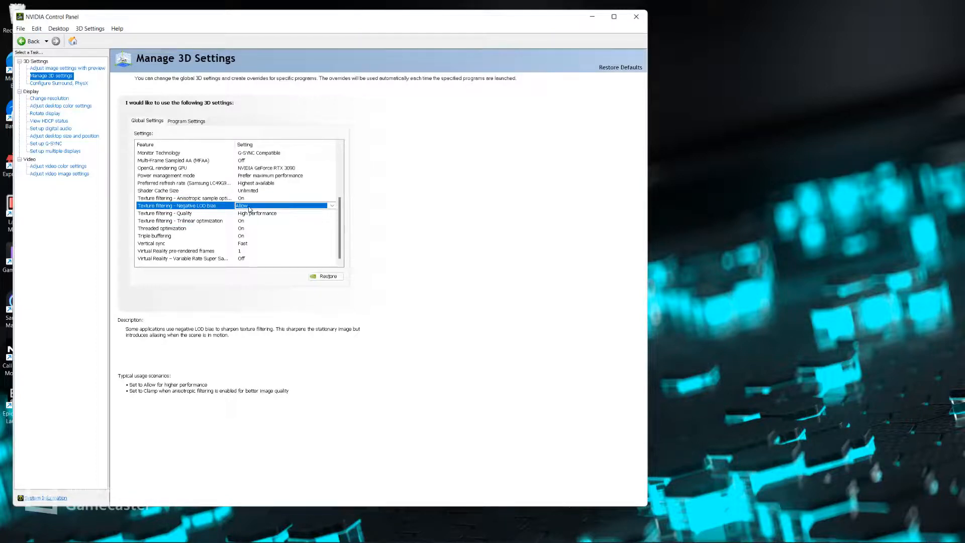
{"action": "left_click", "coordinate": [250, 207]}
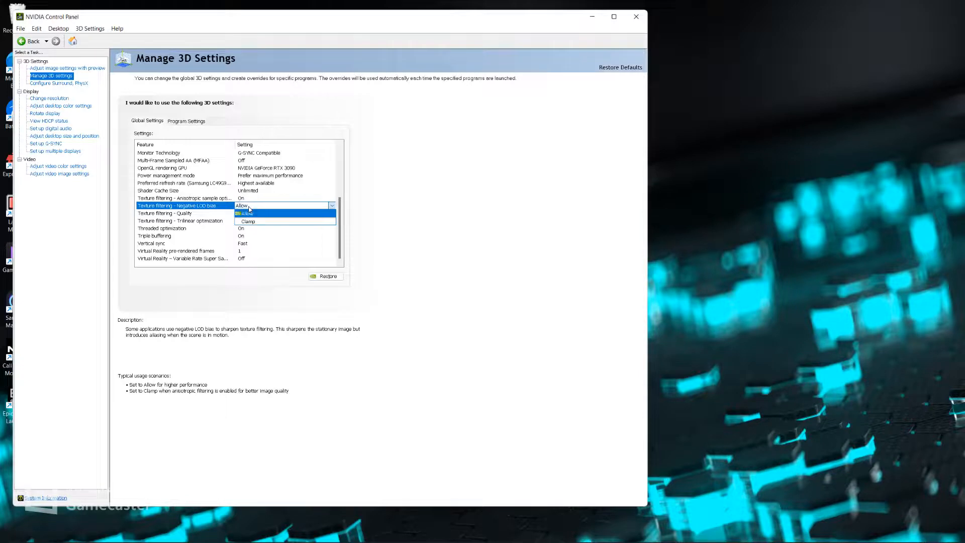
{"action": "left_click", "coordinate": [436, 204]}
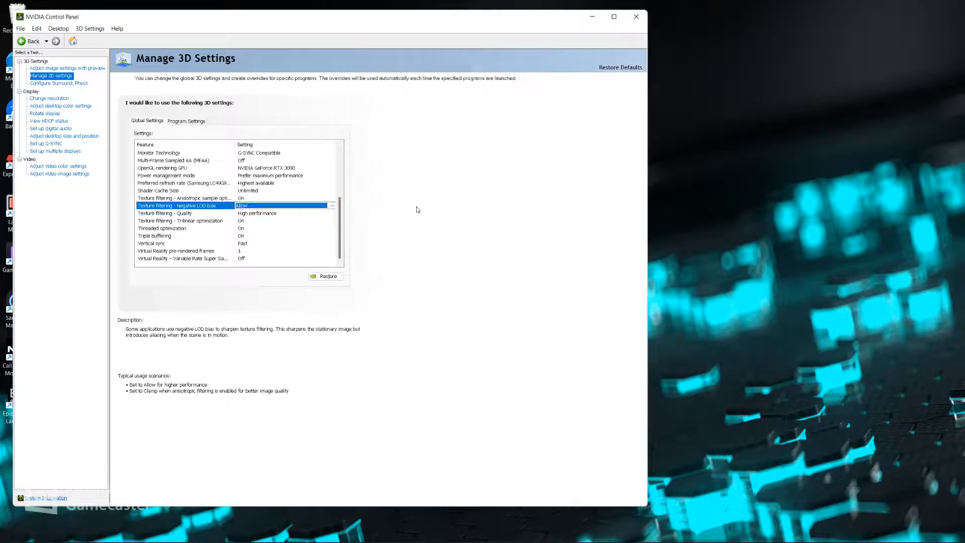
Check the available choices for Texture filtering - Quality and close the list without changing the setting
{"action": "left_click", "coordinate": [268, 214]}
{"action": "left_click", "coordinate": [268, 214]}
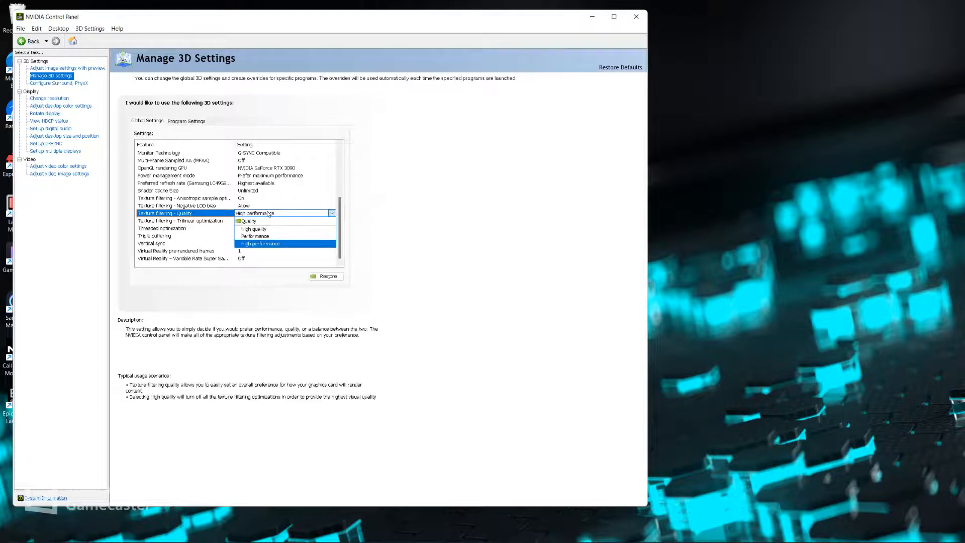
{"action": "left_click", "coordinate": [395, 214]}
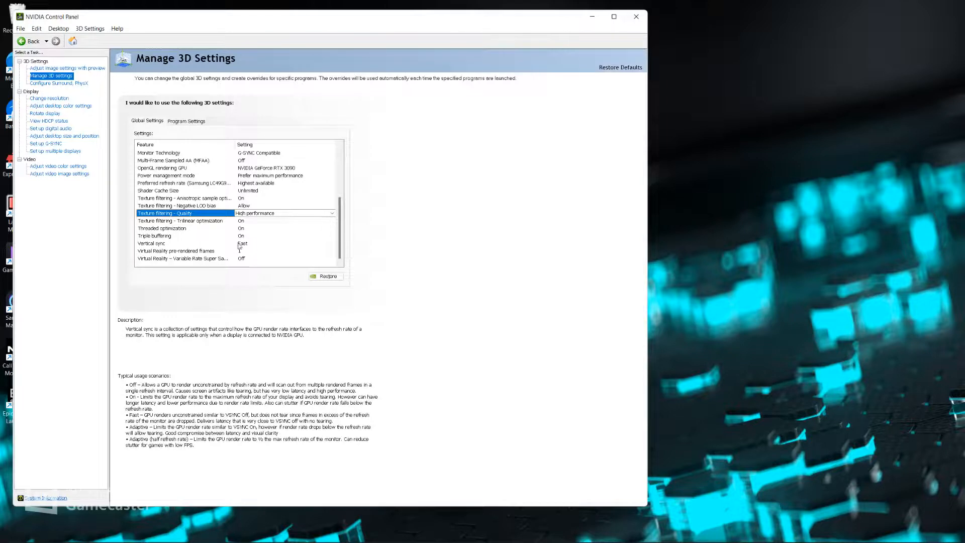
Check the available choices for Vertical sync in the global 3D settings, keeping the Fast option
{"action": "left_click", "coordinate": [239, 244]}
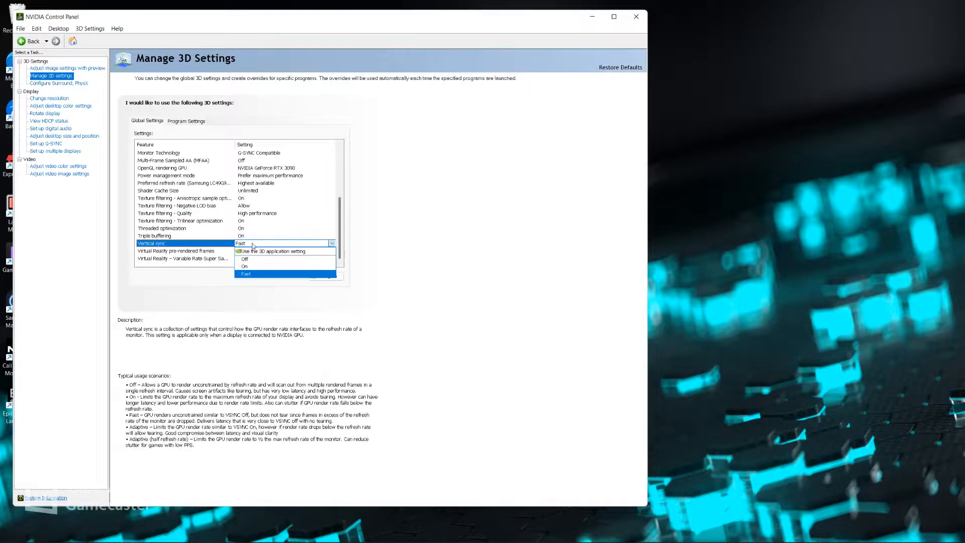
{"action": "left_click", "coordinate": [332, 244]}
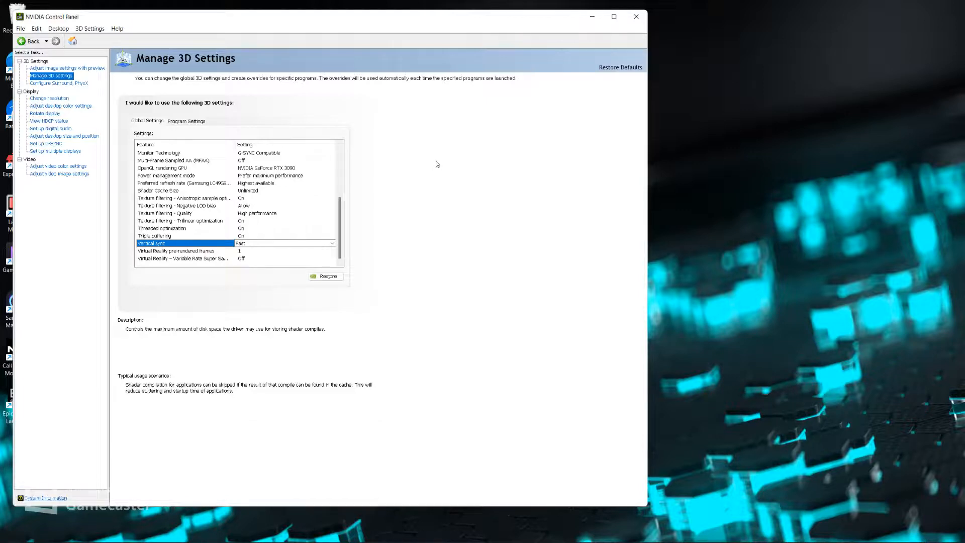
Set the display resolution to the native 5120 × 1440, apply the change and keep it
{"action": "left_click", "coordinate": [45, 99]}
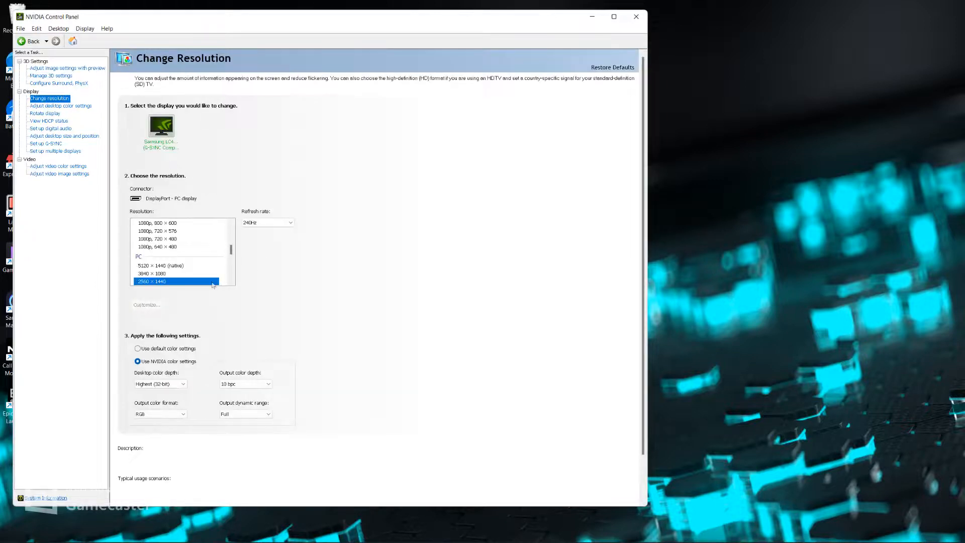
{"action": "left_click", "coordinate": [166, 266]}
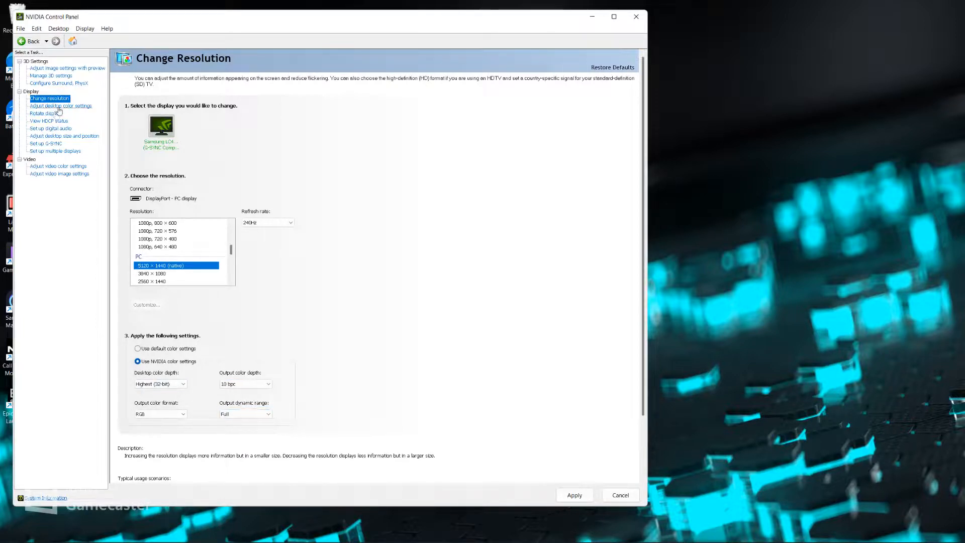
{"action": "left_click", "coordinate": [60, 107]}
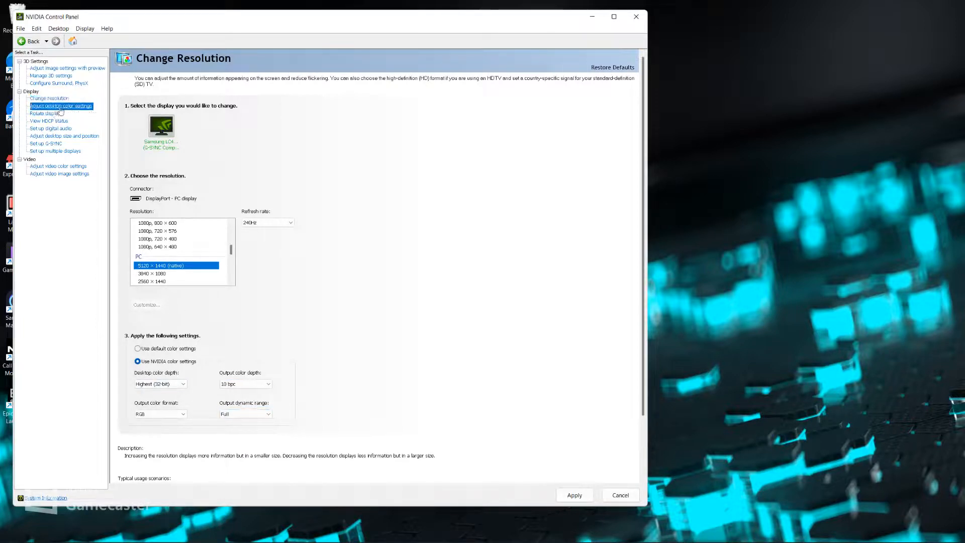
{"action": "left_click", "coordinate": [48, 144]}
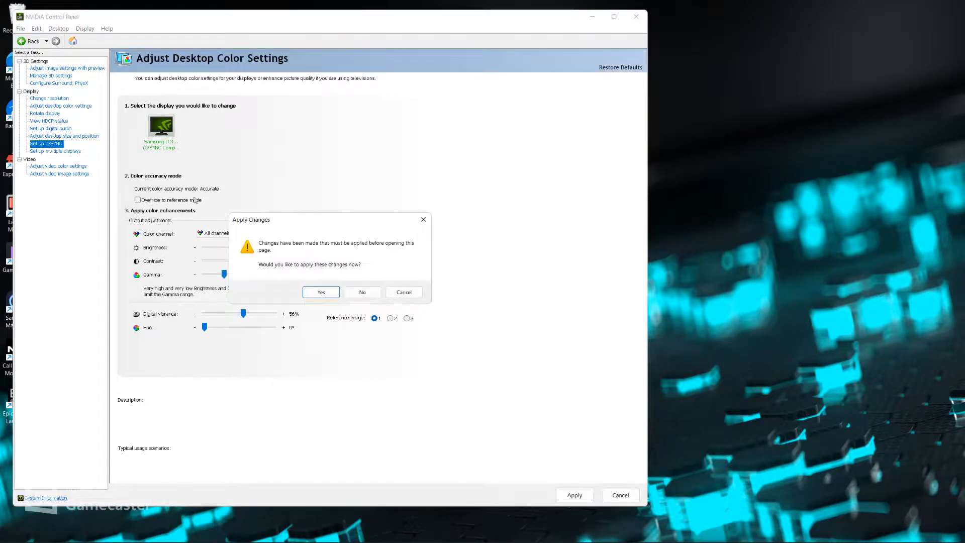
{"action": "left_click", "coordinate": [321, 291]}
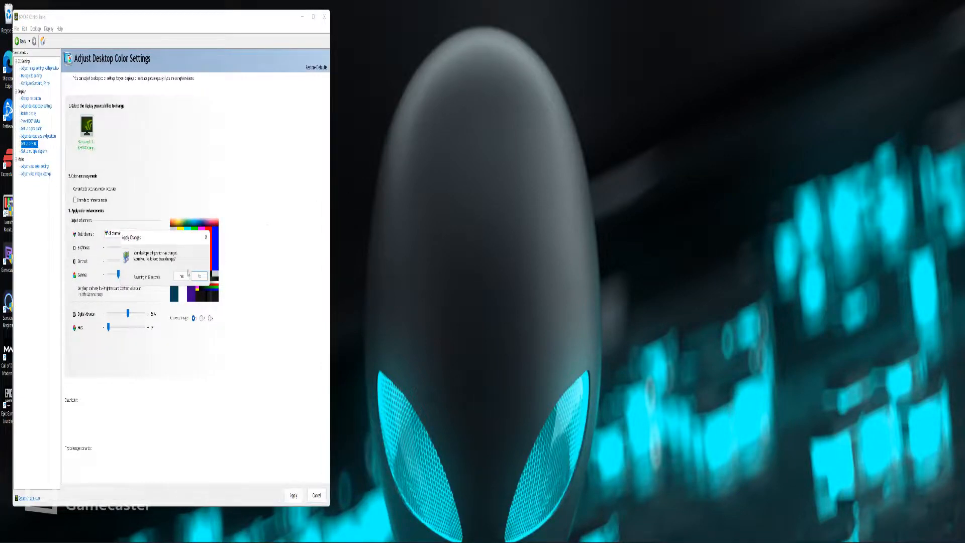
{"action": "left_click", "coordinate": [184, 275]}
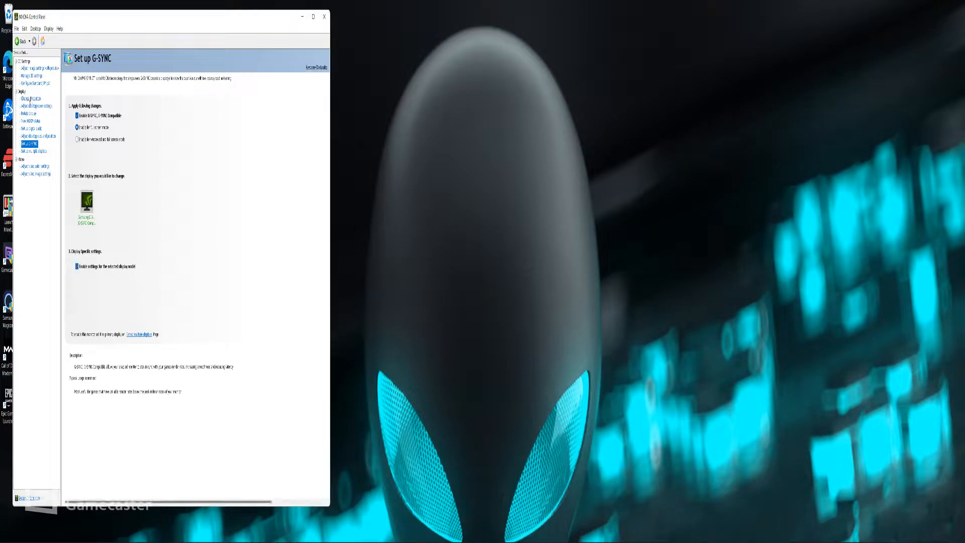
Set the display resolution to 2560 × 1440, apply it and keep the new desktop configuration
{"action": "left_click", "coordinate": [31, 99]}
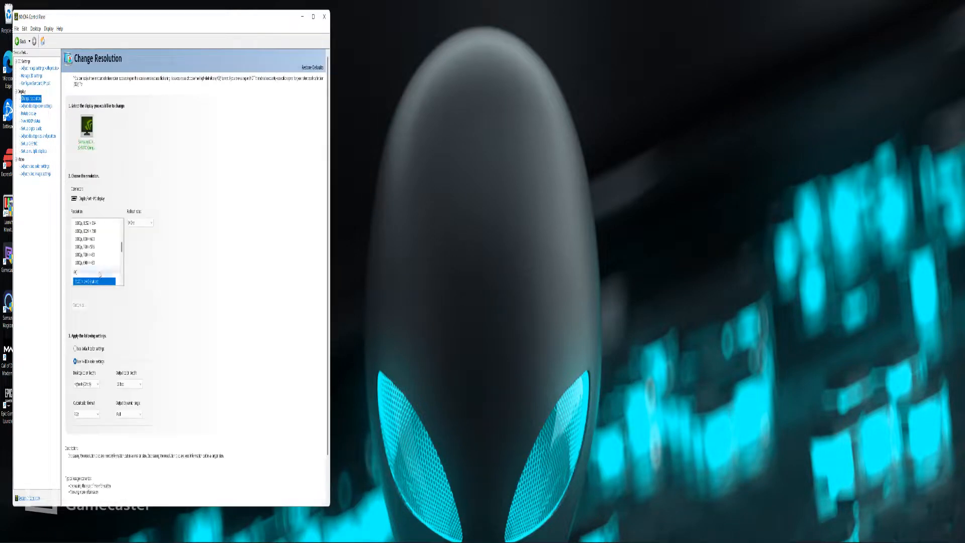
{"action": "scroll", "coordinate": [91, 261], "scroll_direction": "down", "scroll_amount": 2}
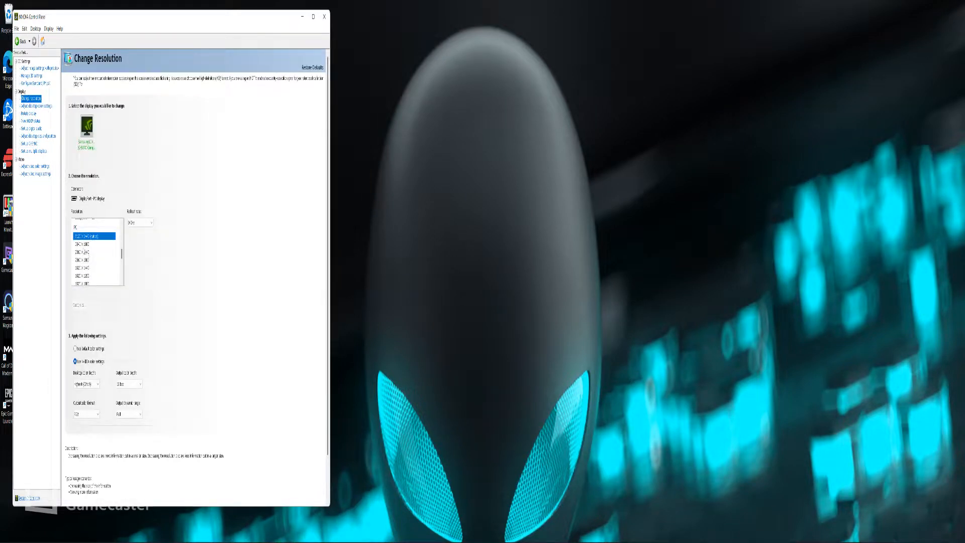
{"action": "left_click", "coordinate": [84, 252]}
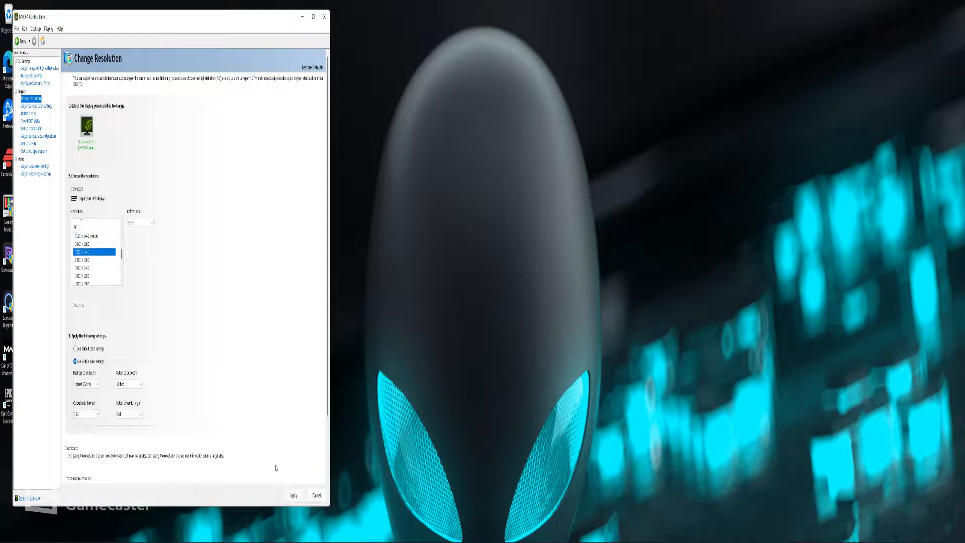
{"action": "left_click", "coordinate": [294, 495]}
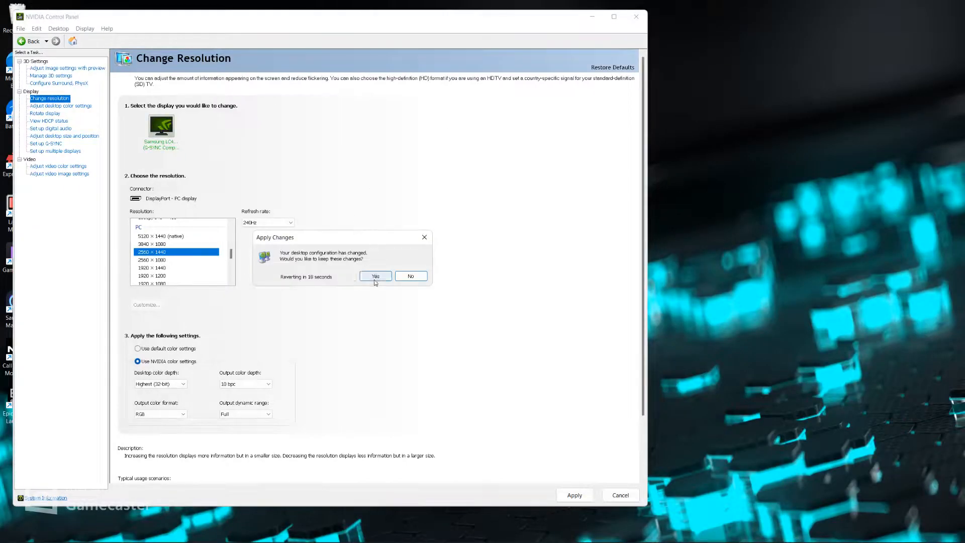
{"action": "left_click", "coordinate": [375, 278]}
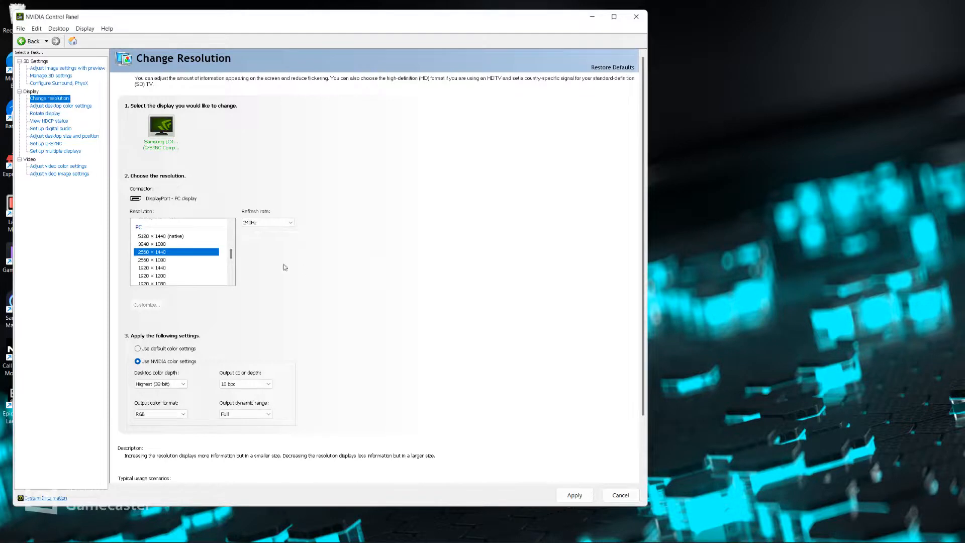
Review the G-SYNC setup and the dynamic range in the video color settings, and close the NVIDIA Control Panel
{"action": "left_click", "coordinate": [51, 144]}
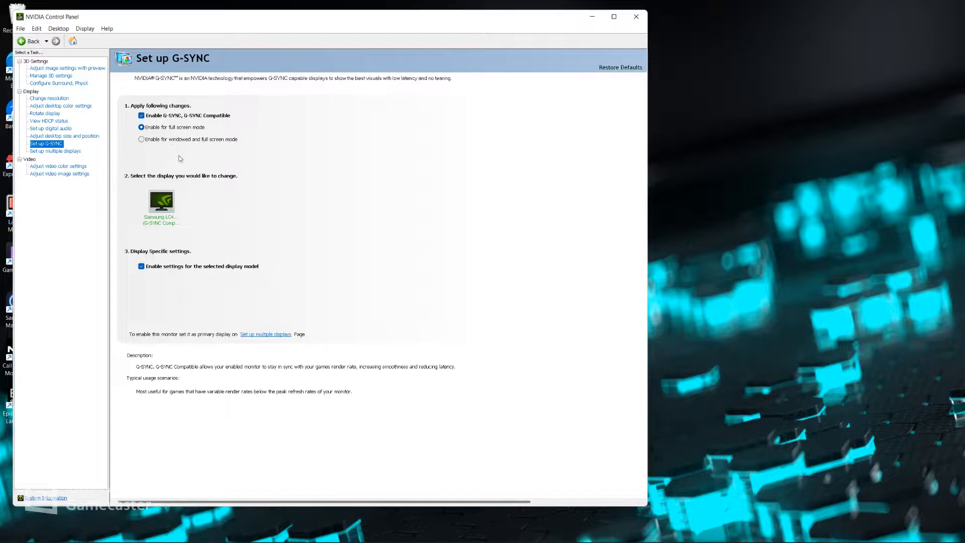
{"action": "mouse_move", "coordinate": [359, 520]}
{"action": "left_click", "coordinate": [65, 167]}
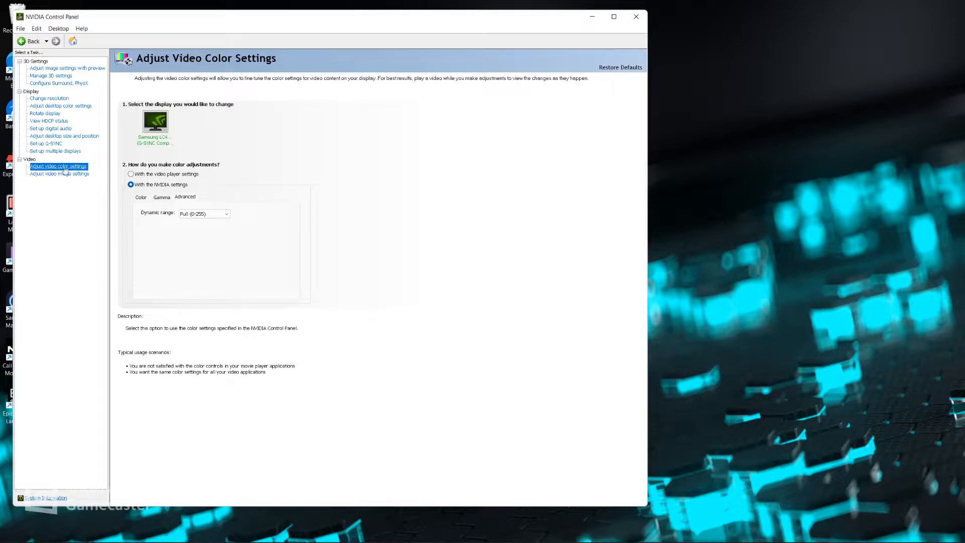
{"action": "left_click", "coordinate": [208, 216]}
{"action": "left_click", "coordinate": [208, 216]}
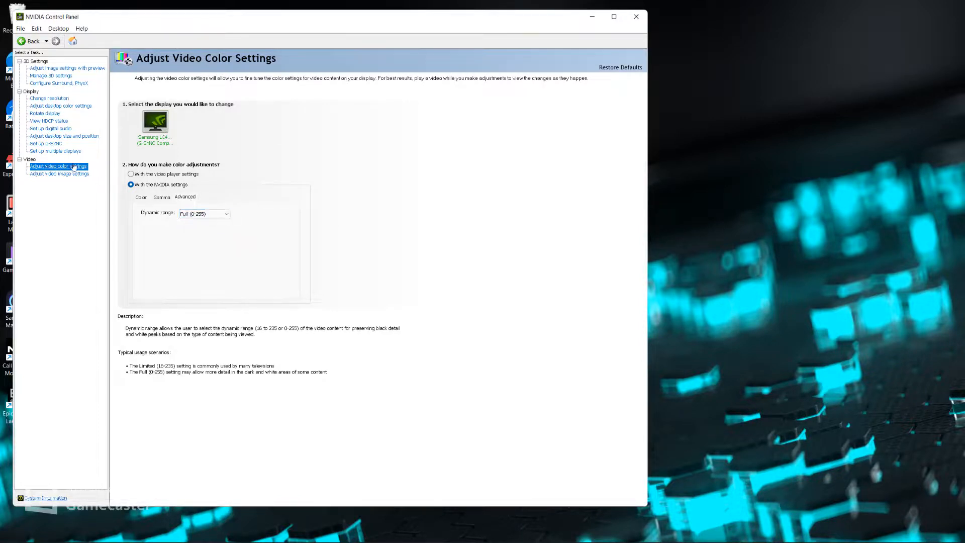
{"action": "left_click", "coordinate": [636, 17]}
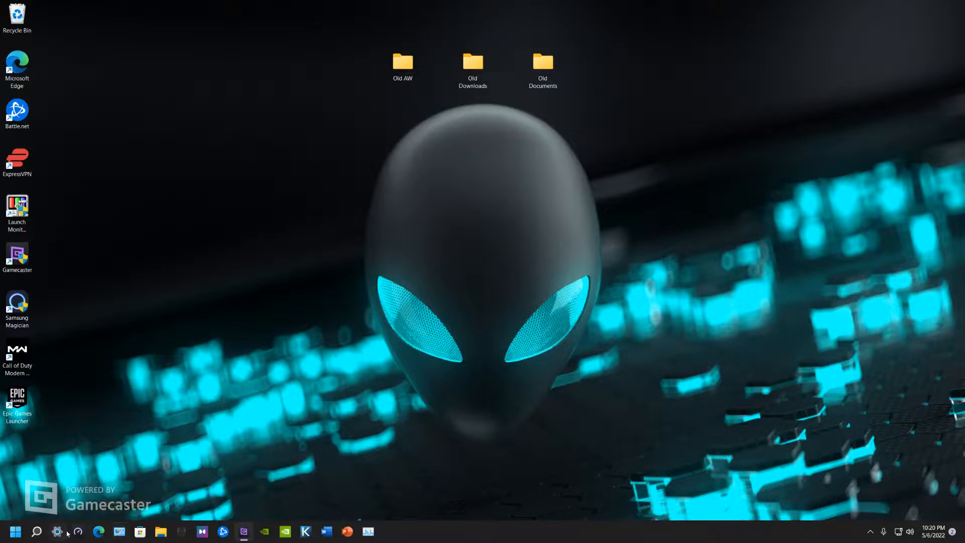
Find and open Device Manager, and maximize its window
{"action": "left_click", "coordinate": [38, 533]}
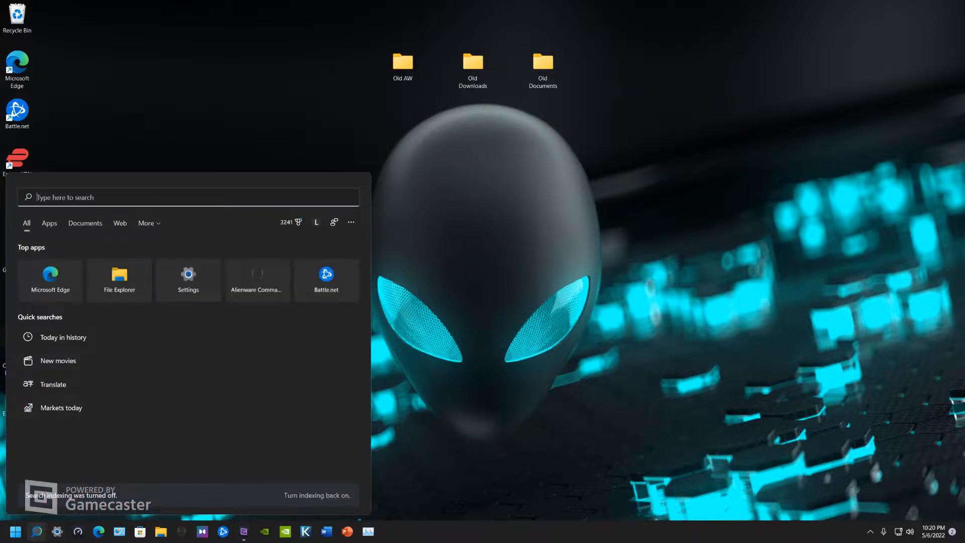
{"action": "type", "text": "d"}
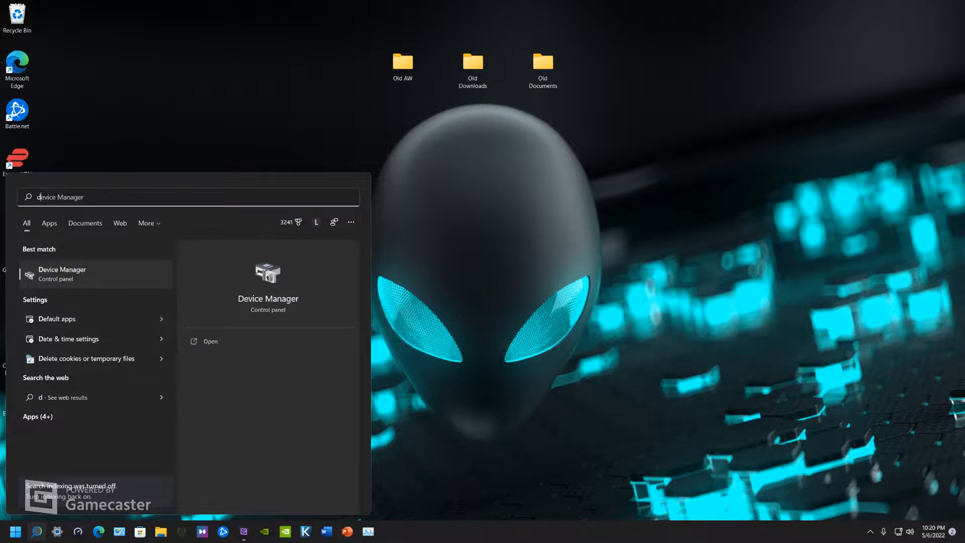
{"action": "left_click", "coordinate": [91, 281]}
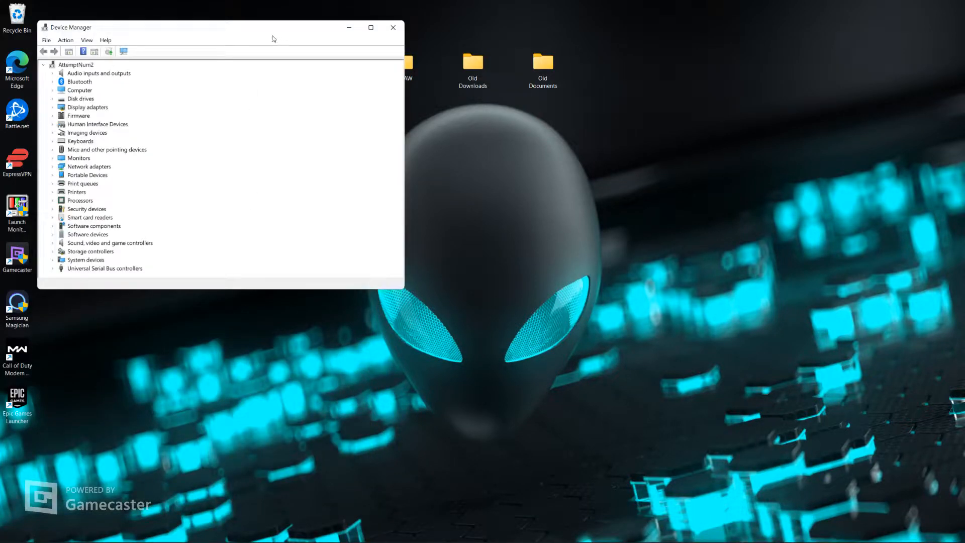
{"action": "left_click_drag", "start_coordinate": [301, 30], "coordinate": [717, 58]}
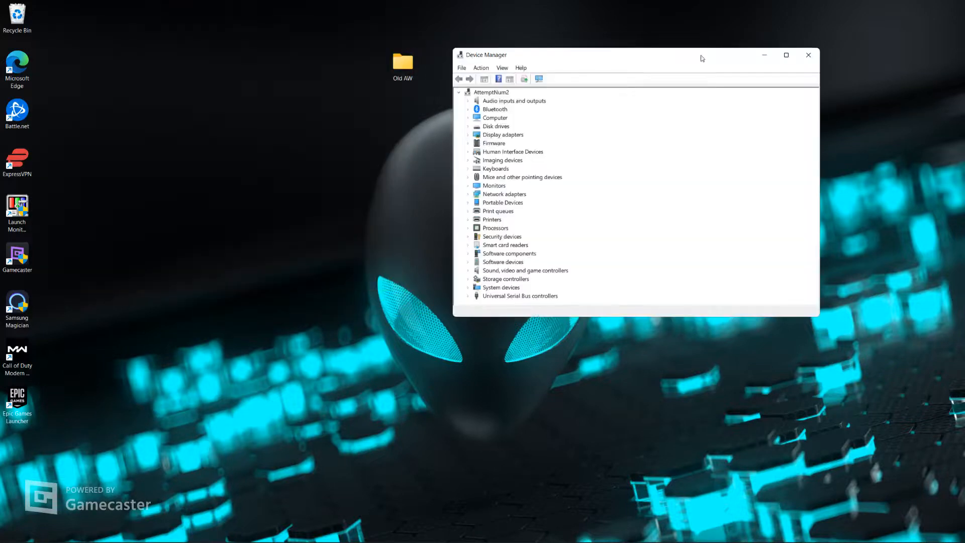
{"action": "double_click", "coordinate": [651, 56]}
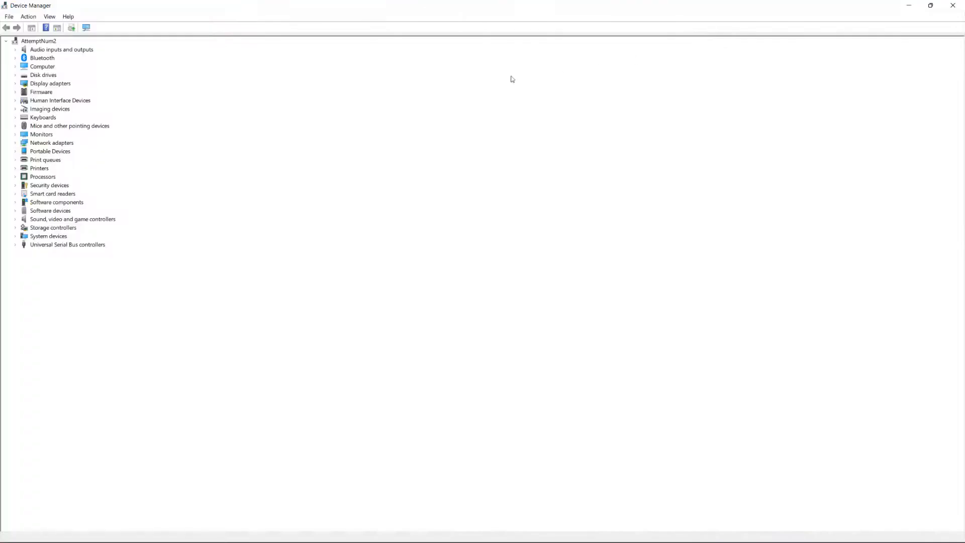
Open the advanced properties of the Killer E3100G 2.5 Gigabit Ethernet Controller under the network adapters
{"action": "left_click", "coordinate": [24, 145]}
{"action": "double_click", "coordinate": [23, 144]}
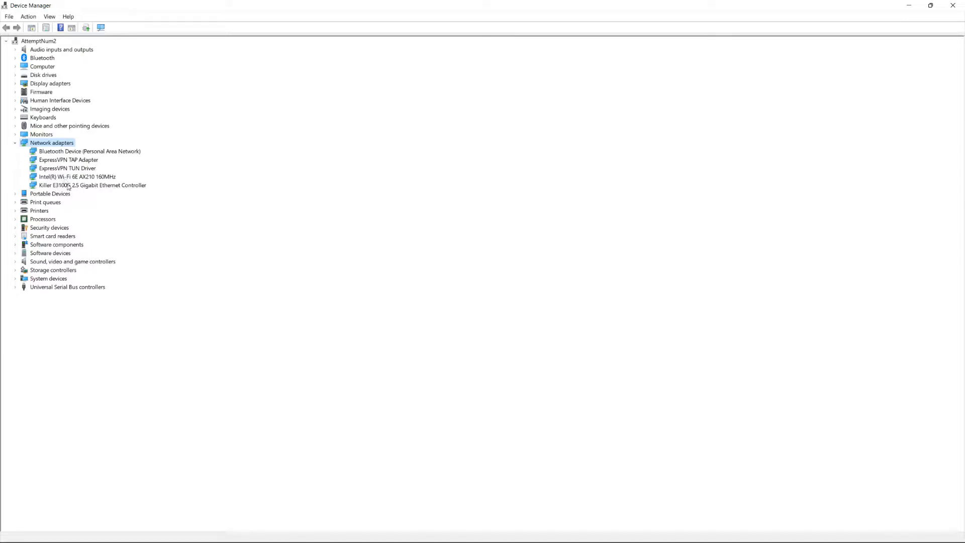
{"action": "double_click", "coordinate": [69, 187]}
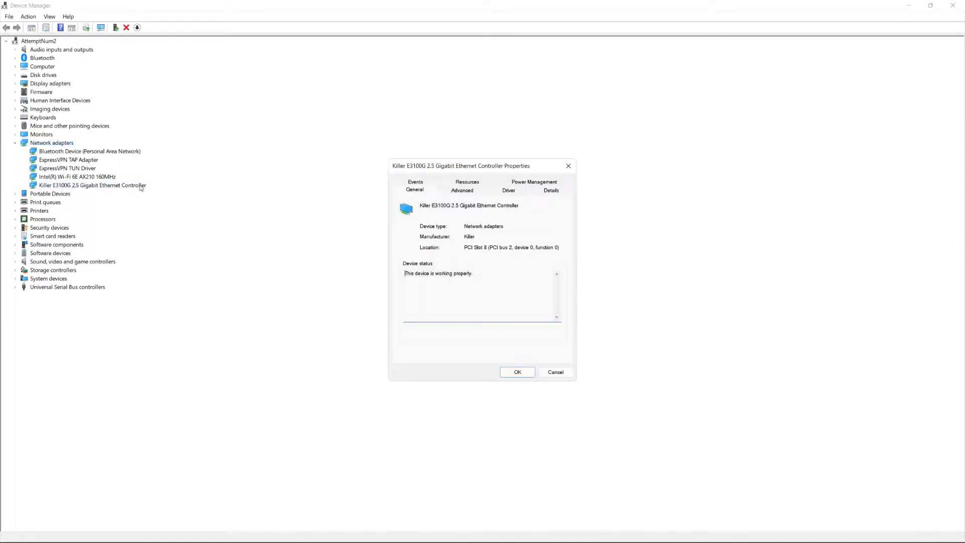
{"action": "left_click", "coordinate": [455, 192]}
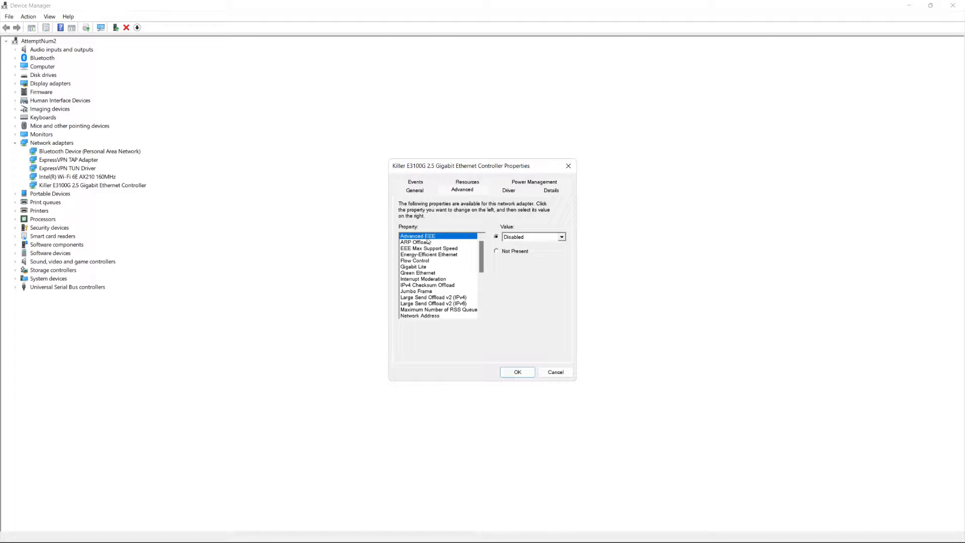
Check the available values for the Ethernet controller's Advanced EEE property, keeping it Disabled
{"action": "left_click", "coordinate": [562, 237]}
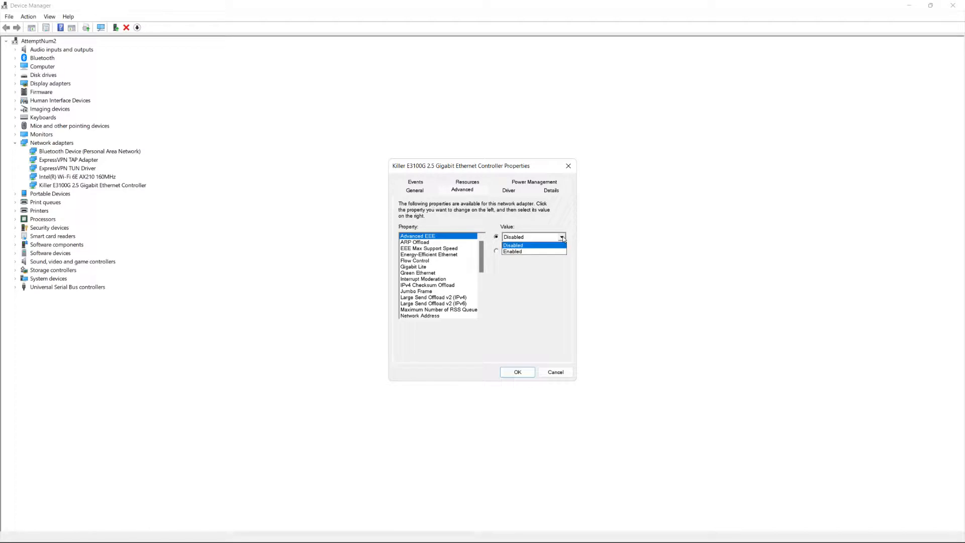
{"action": "left_click", "coordinate": [562, 237]}
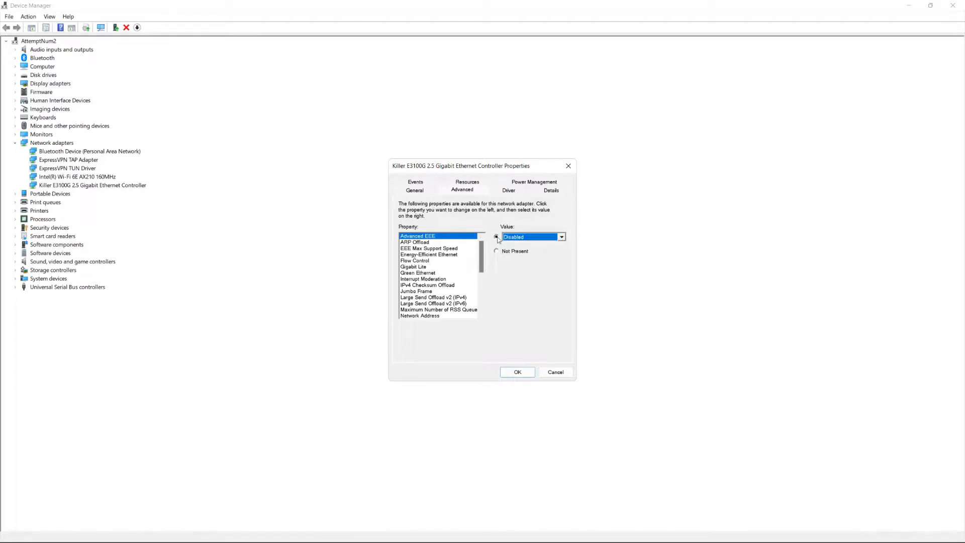
{"action": "left_click", "coordinate": [561, 239]}
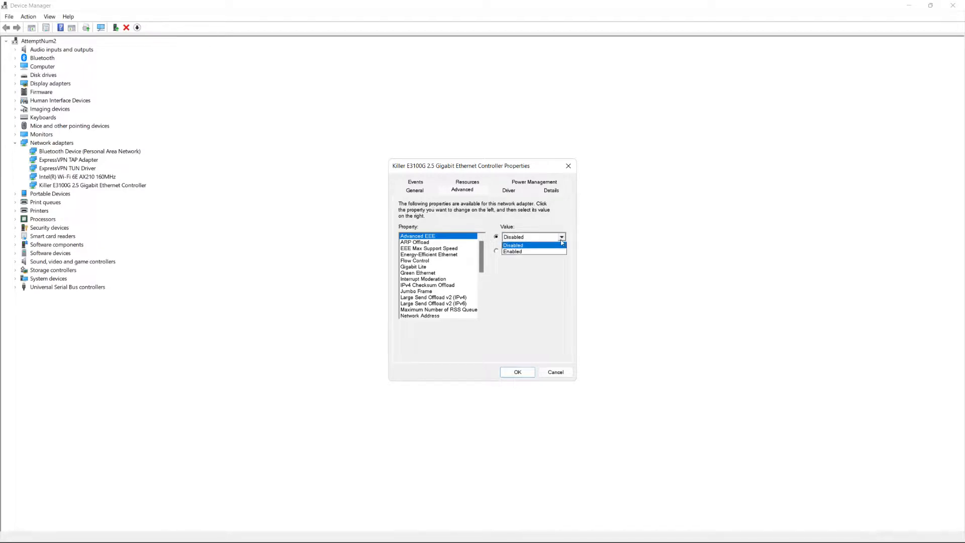
{"action": "left_click", "coordinate": [561, 241]}
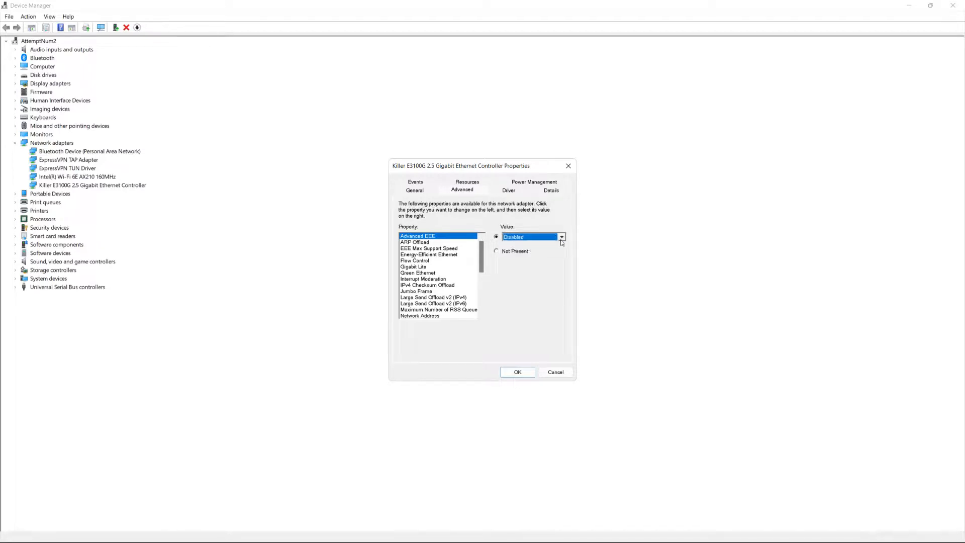
Review the values for ARP Offload, EEE Max Support Speed, Energy-Efficient Ethernet and Flow Control without changing them
{"action": "left_click", "coordinate": [435, 243]}
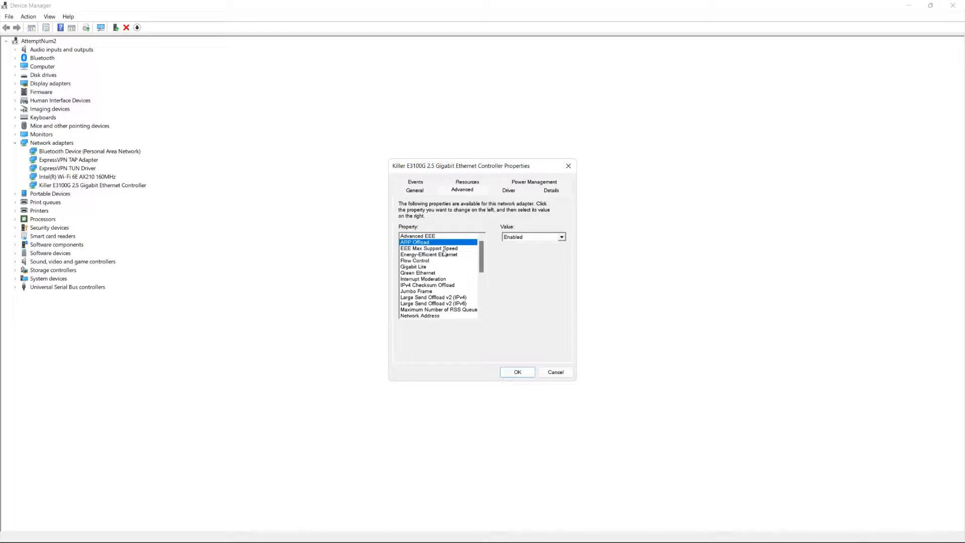
{"action": "left_click", "coordinate": [444, 250]}
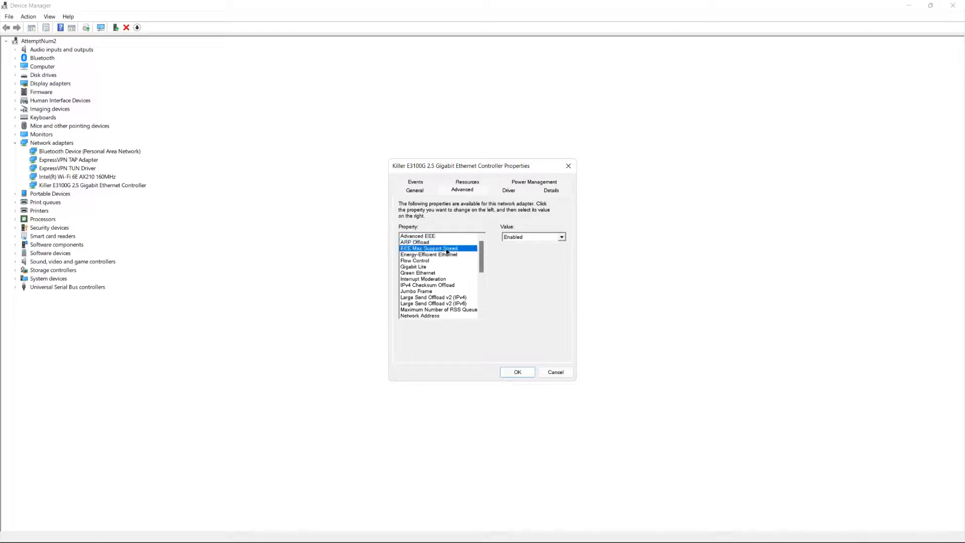
{"action": "left_click", "coordinate": [545, 238]}
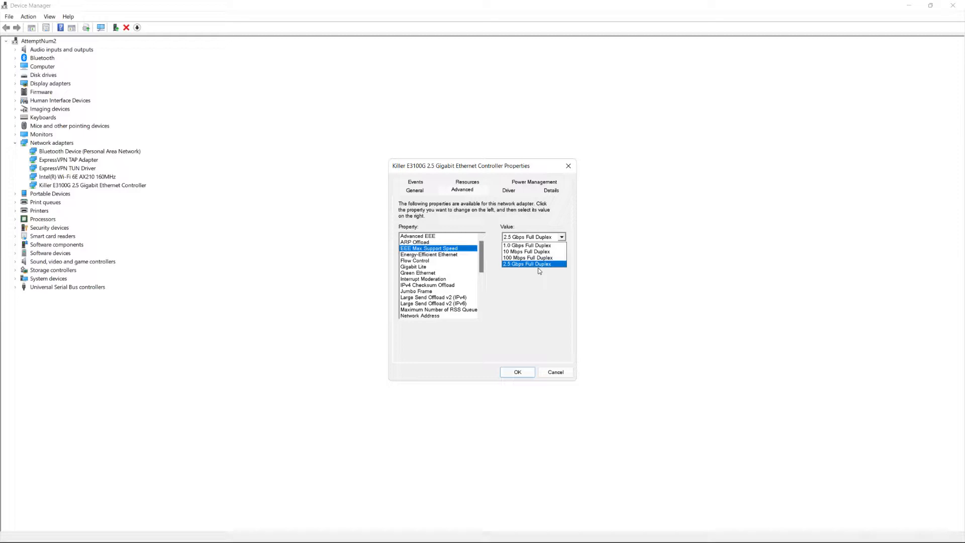
{"action": "left_click", "coordinate": [509, 280]}
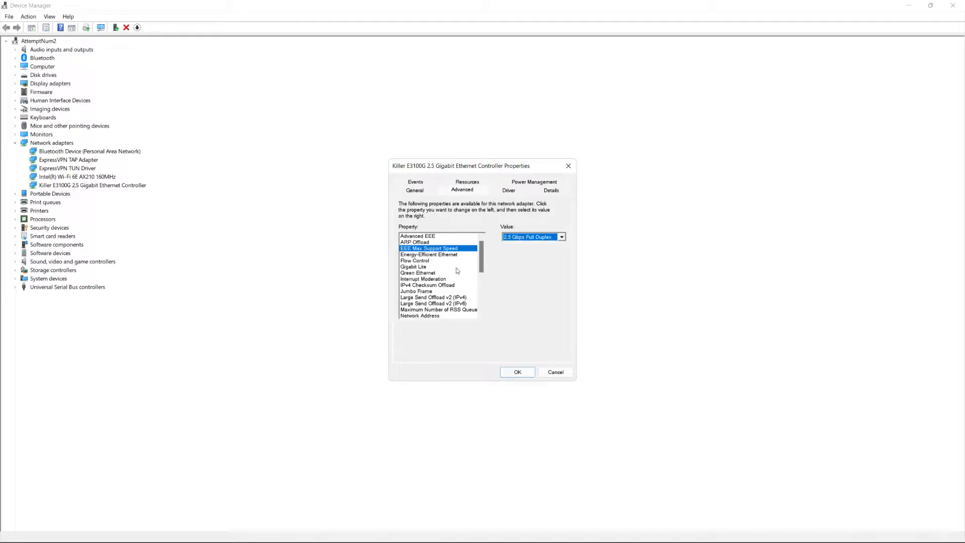
{"action": "left_click", "coordinate": [427, 255]}
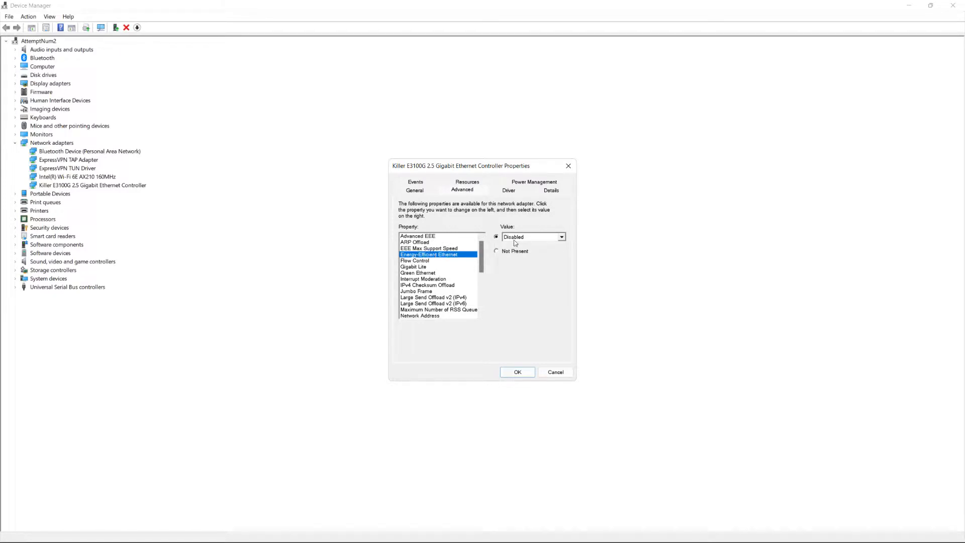
{"action": "left_click", "coordinate": [442, 261]}
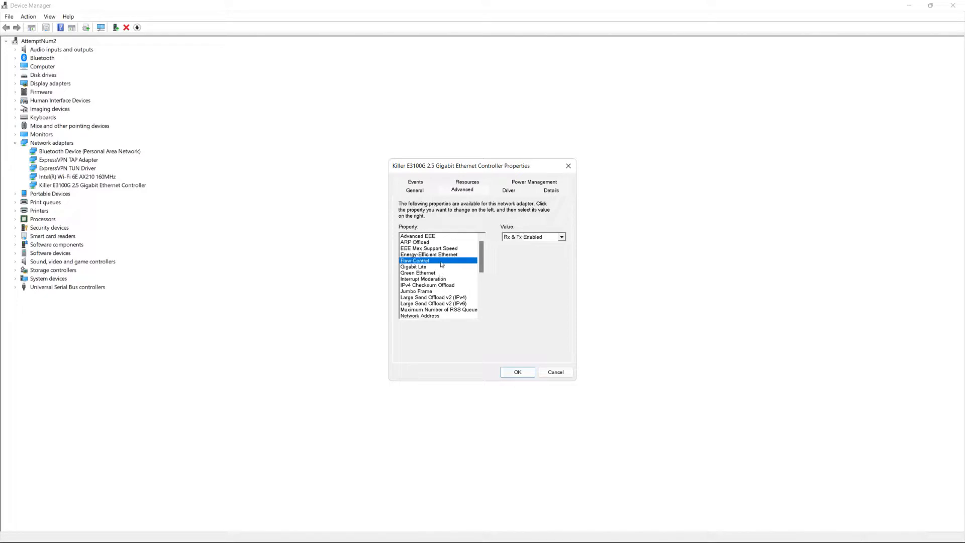
Review the Ethernet controller's Gigabit Lite and Green Ethernet values, and check the options for Interrupt Moderation, keeping it Enabled
{"action": "left_click", "coordinate": [440, 267]}
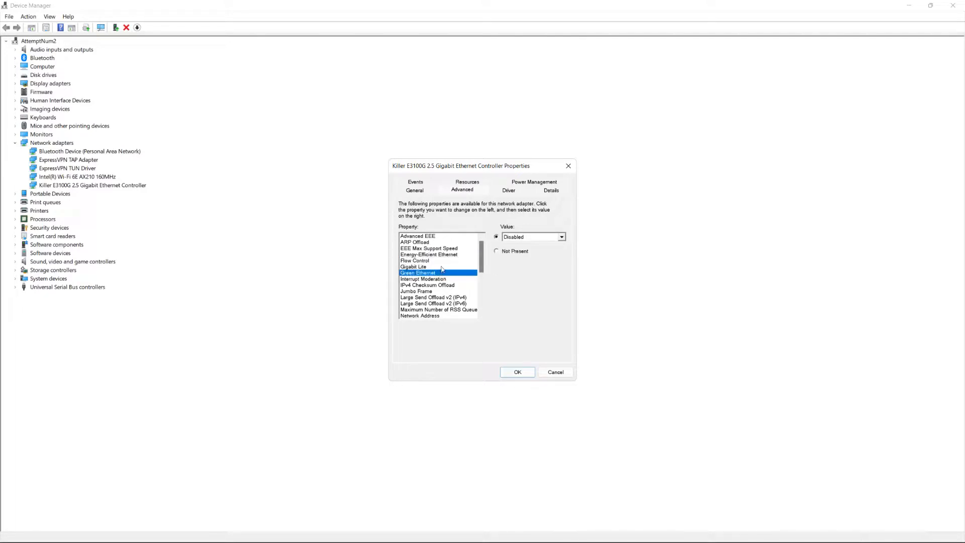
{"action": "left_click", "coordinate": [436, 273]}
{"action": "left_click", "coordinate": [436, 280]}
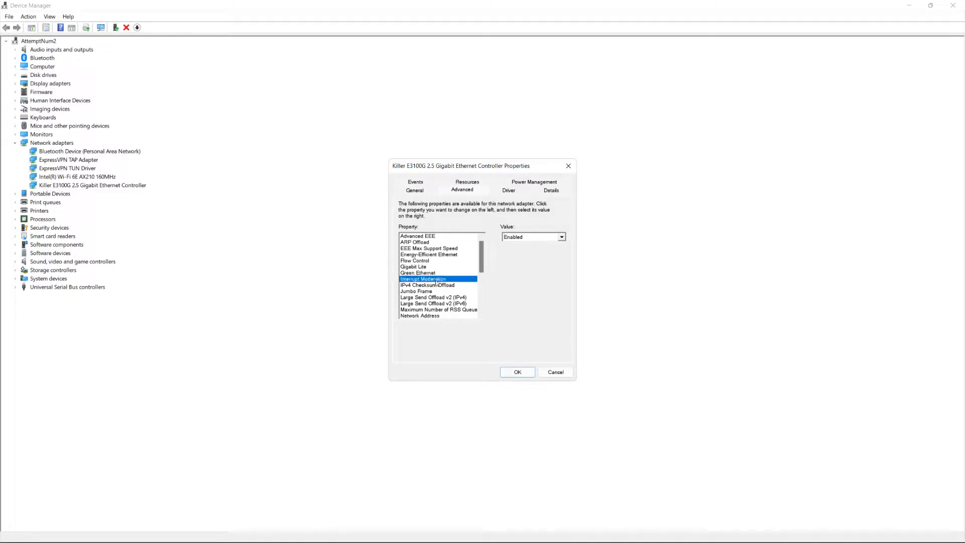
{"action": "left_click", "coordinate": [561, 237]}
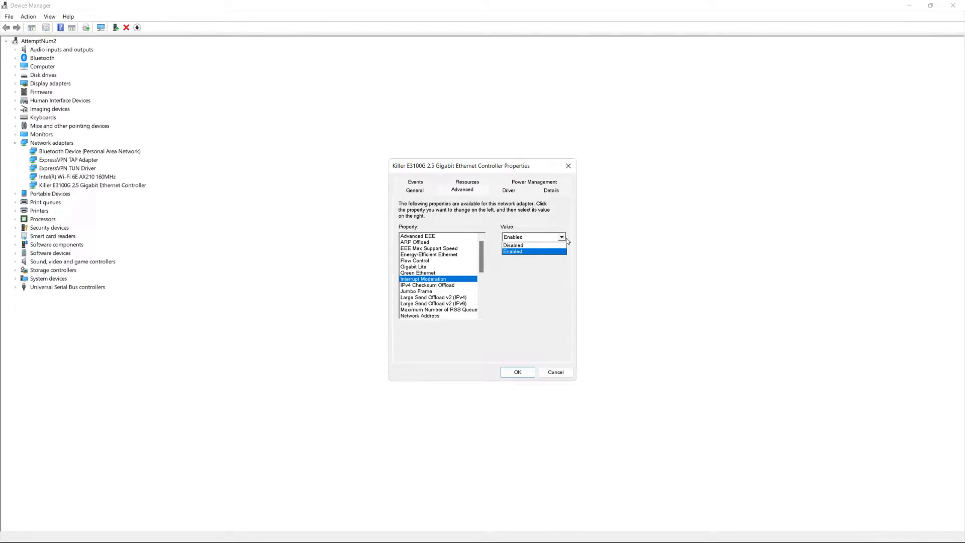
{"action": "left_click", "coordinate": [562, 237]}
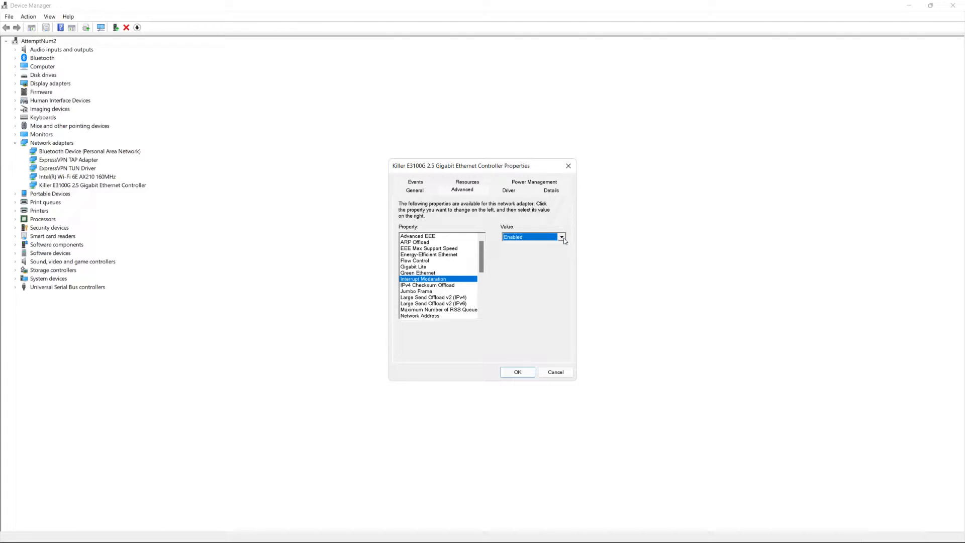
Review the values for IPv4 Checksum Offload, Jumbo Frame, and Large Send Offload v2 for IPv4 and IPv6
{"action": "left_click", "coordinate": [434, 286]}
{"action": "left_click", "coordinate": [433, 291]}
{"action": "scroll", "coordinate": [426, 299], "scroll_direction": "down", "scroll_amount": 1}
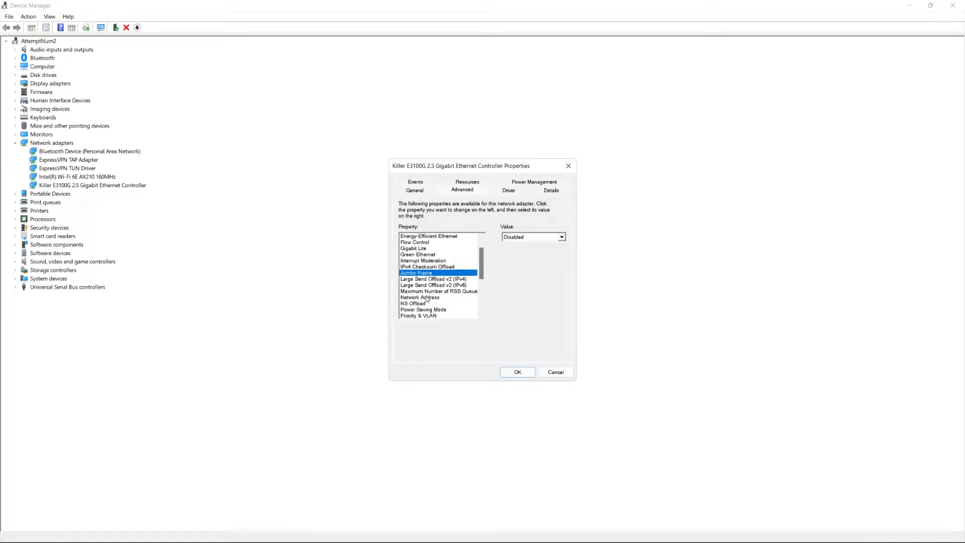
{"action": "left_click", "coordinate": [424, 280]}
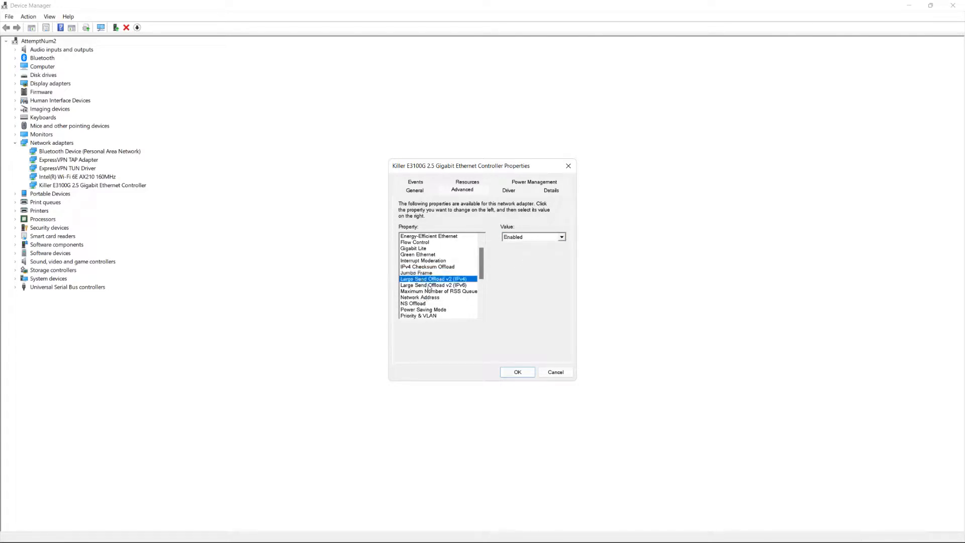
{"action": "left_click", "coordinate": [430, 286]}
Check the options for the Maximum Number of RSS Queues property, keeping 2 Queues selected
{"action": "left_click", "coordinate": [434, 292]}
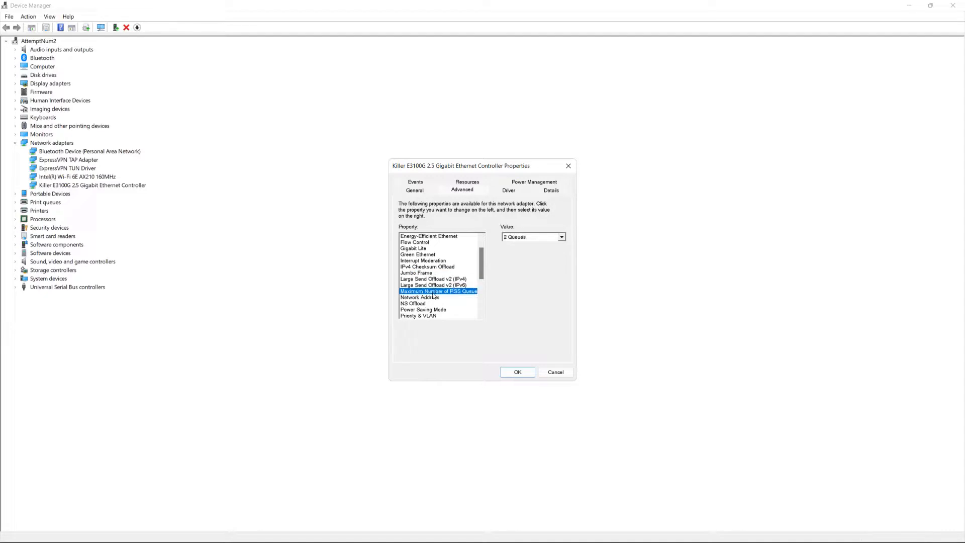
{"action": "left_click", "coordinate": [560, 237]}
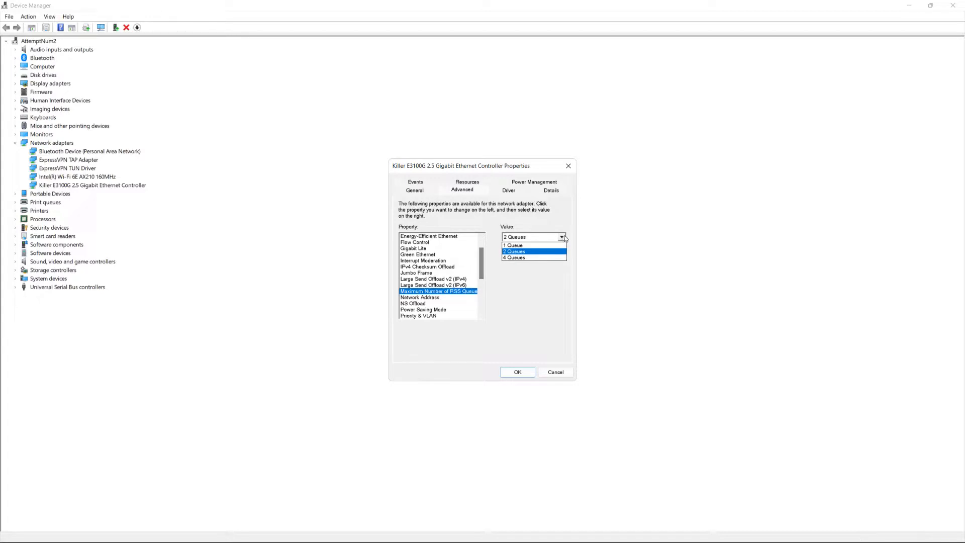
{"action": "left_click", "coordinate": [544, 251]}
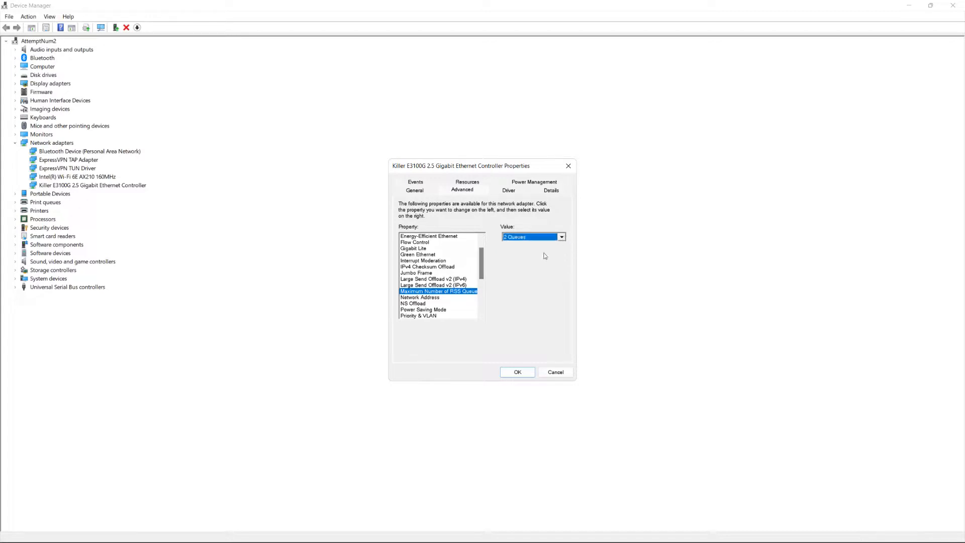
Review the values for Network Address, NS Offload, Power Saving Mode, and Priority & VLAN
{"action": "left_click", "coordinate": [431, 297]}
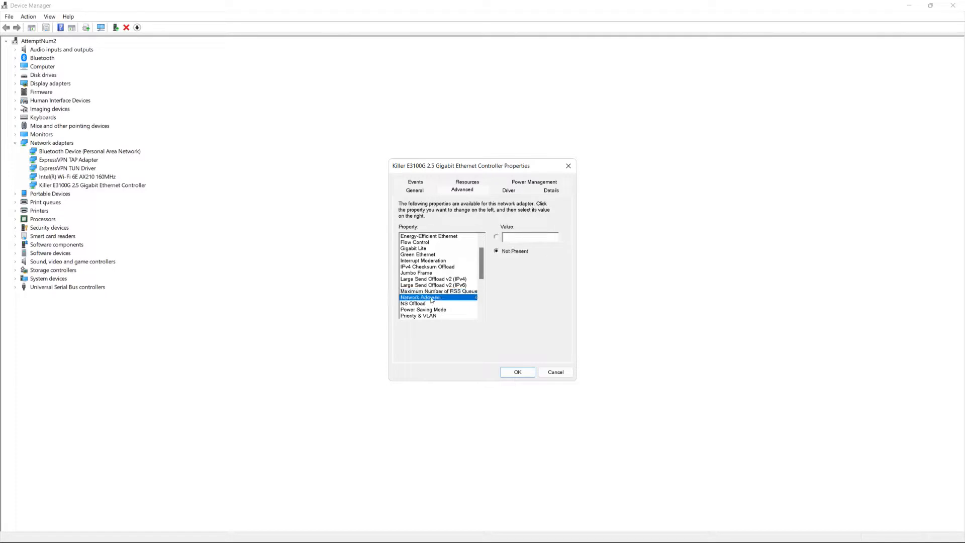
{"action": "scroll", "coordinate": [437, 262], "scroll_direction": "down", "scroll_amount": 2}
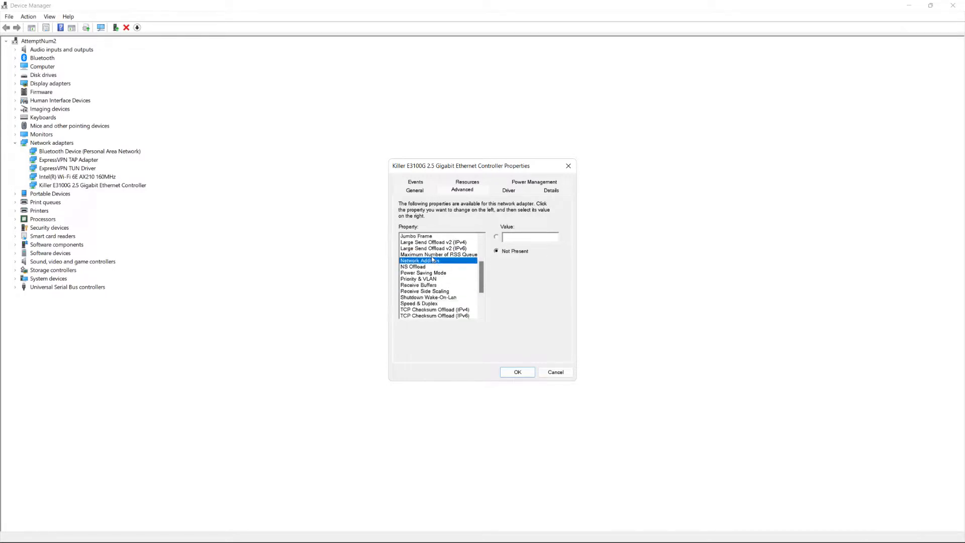
{"action": "left_click", "coordinate": [423, 267]}
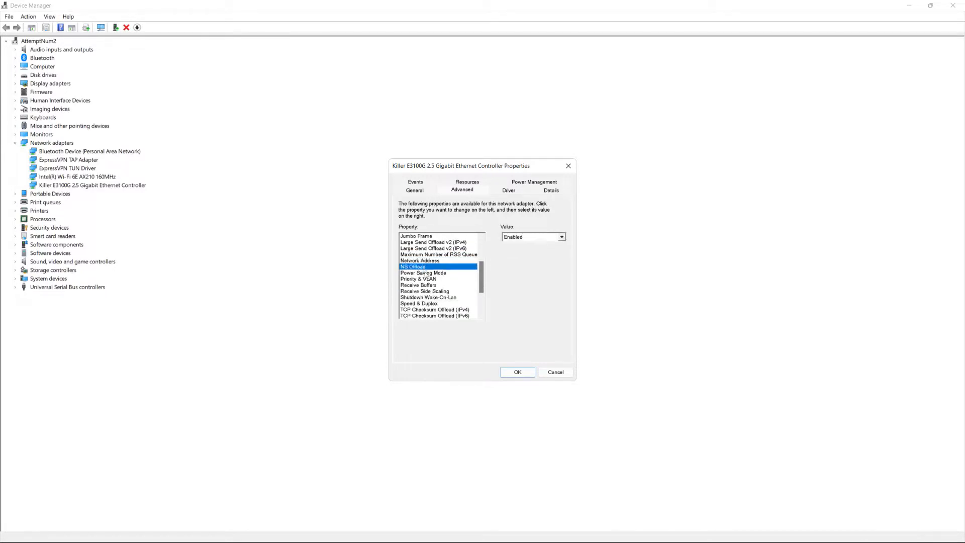
{"action": "left_click", "coordinate": [426, 273]}
{"action": "left_click", "coordinate": [429, 279]}
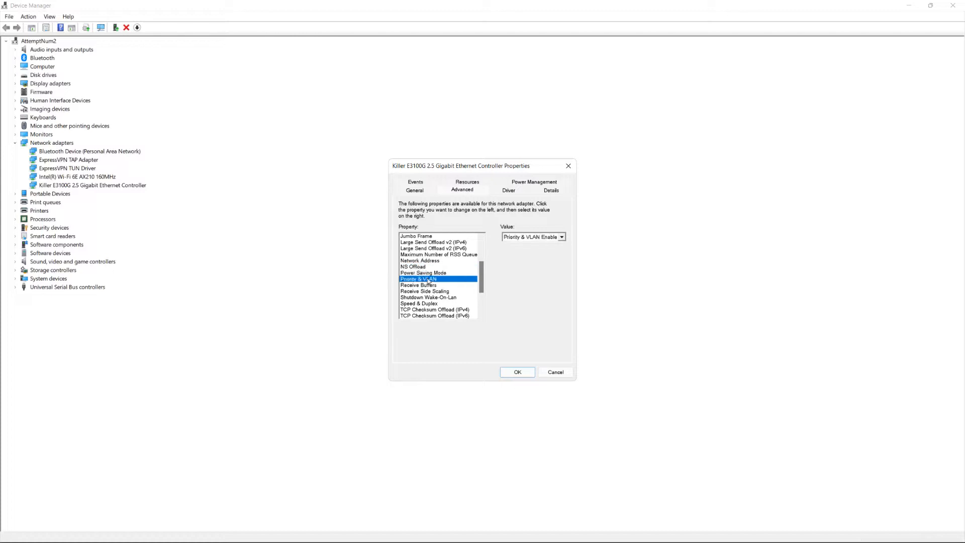
Review the values for Receive Buffers, Receive Side Scaling and Shutdown Wake-On-Lan
{"action": "left_click", "coordinate": [433, 286]}
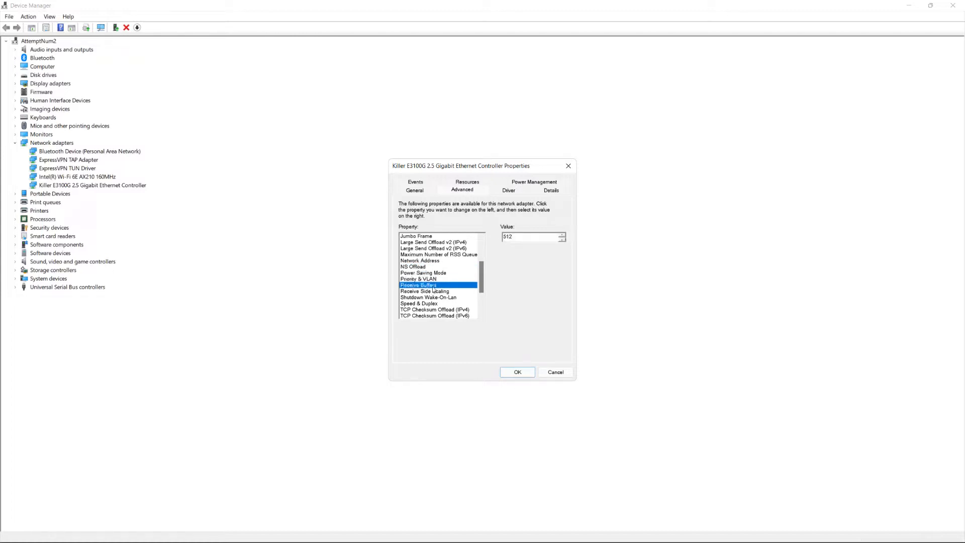
{"action": "left_click", "coordinate": [435, 292]}
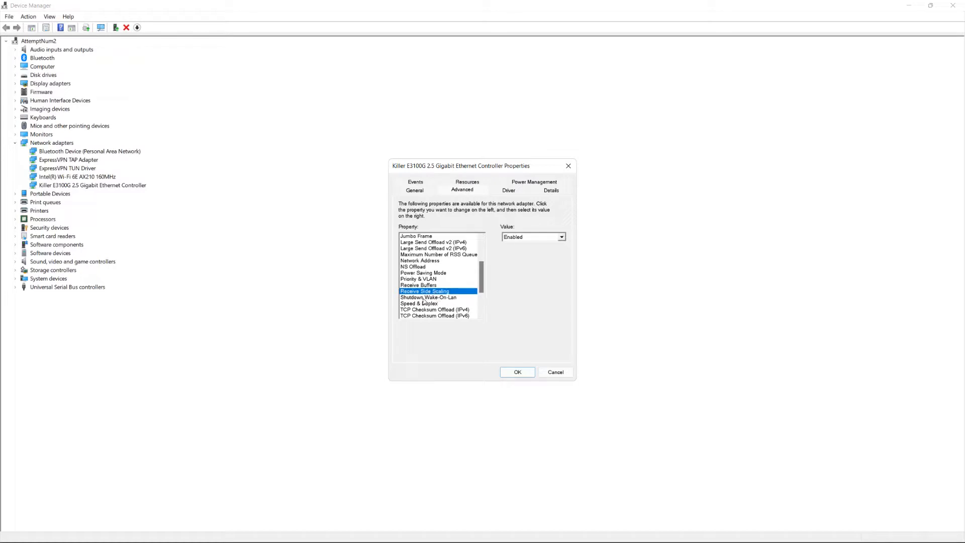
{"action": "left_click", "coordinate": [423, 298]}
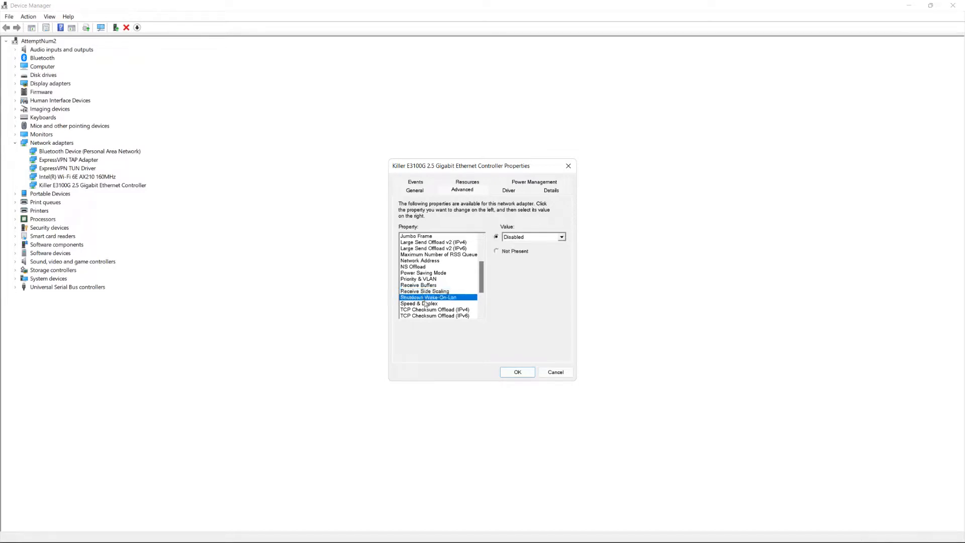
Check the available Speed & Duplex options, keeping 2.5 Gbps Full Duplex
{"action": "left_click", "coordinate": [428, 304]}
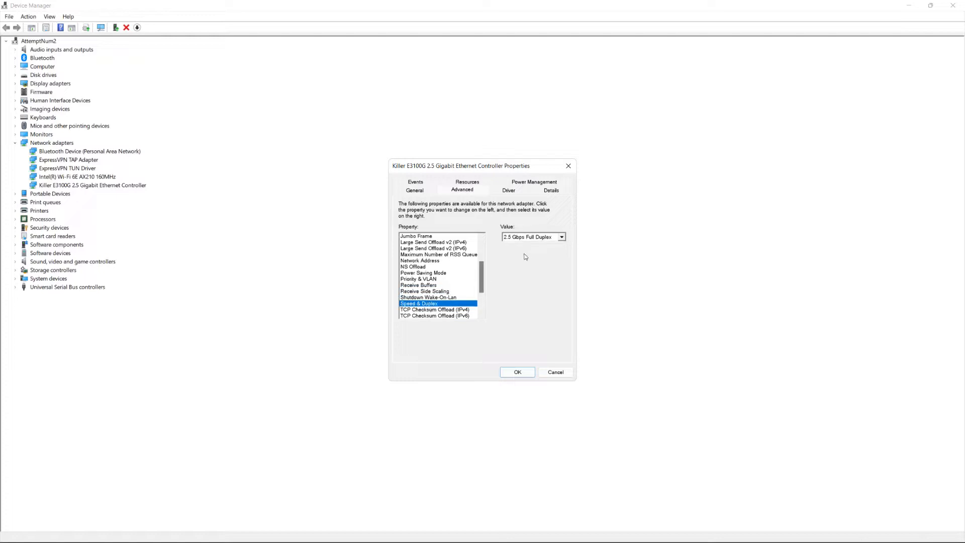
{"action": "left_click", "coordinate": [563, 239]}
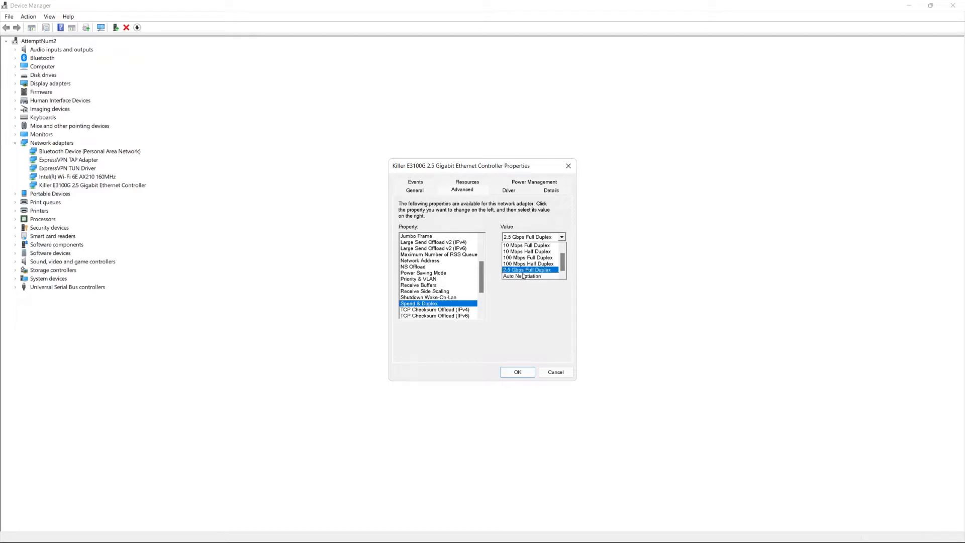
{"action": "left_click", "coordinate": [518, 294]}
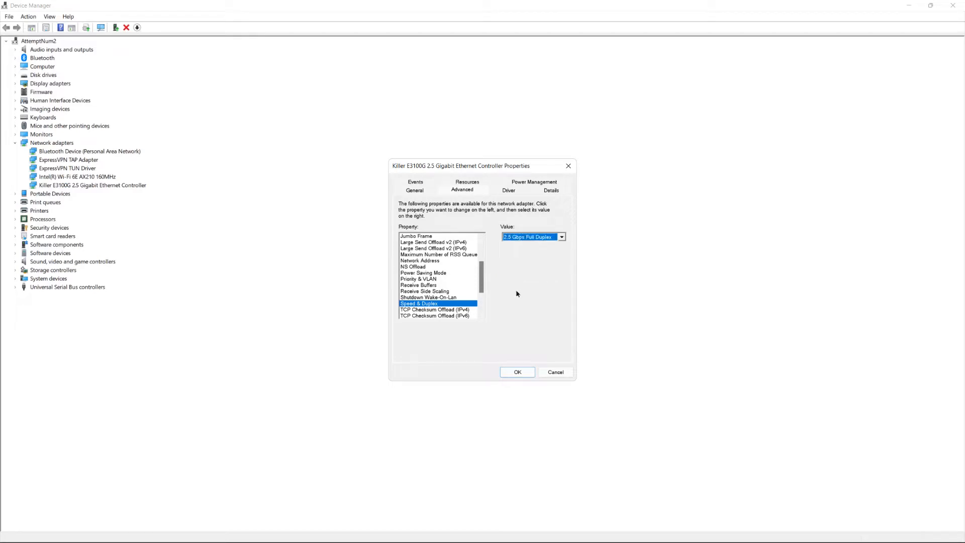
Review the values for TCP Checksum Offload (IPv4 and IPv6), Transmit Buffers, and UDP Checksum Offload (IPv4 and IPv6)
{"action": "scroll", "coordinate": [436, 282], "scroll_direction": "down", "scroll_amount": 3}
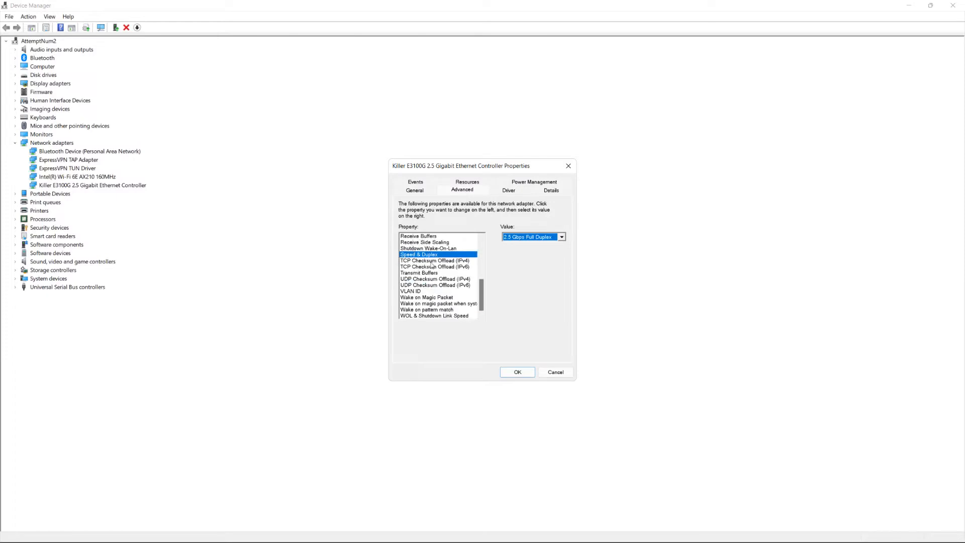
{"action": "left_click", "coordinate": [438, 260]}
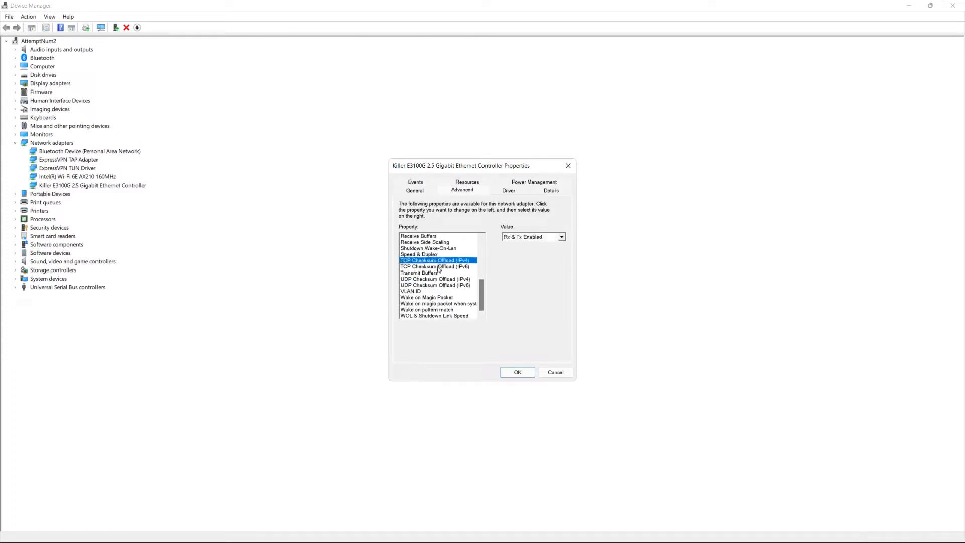
{"action": "left_click", "coordinate": [438, 267]}
{"action": "left_click", "coordinate": [437, 274]}
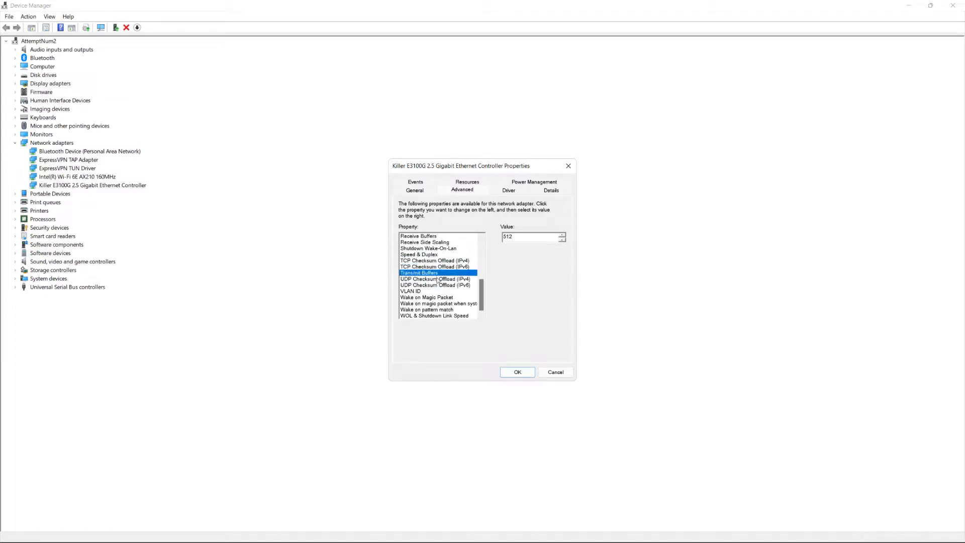
{"action": "left_click", "coordinate": [437, 279]}
{"action": "left_click", "coordinate": [440, 285]}
Review the VLAN ID value and the Wake on Magic Packet, magic packet system-state and pattern match values
{"action": "left_click", "coordinate": [441, 291]}
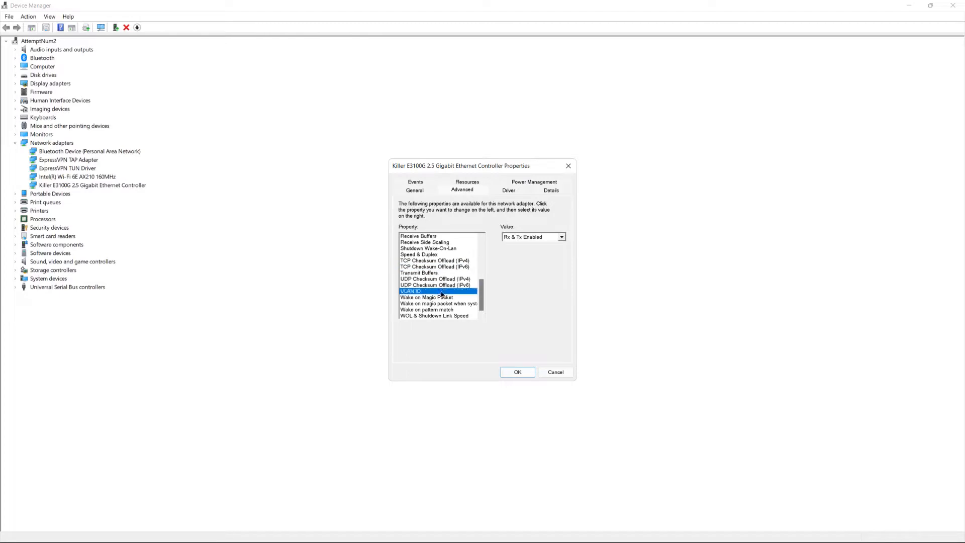
{"action": "left_click", "coordinate": [442, 297]}
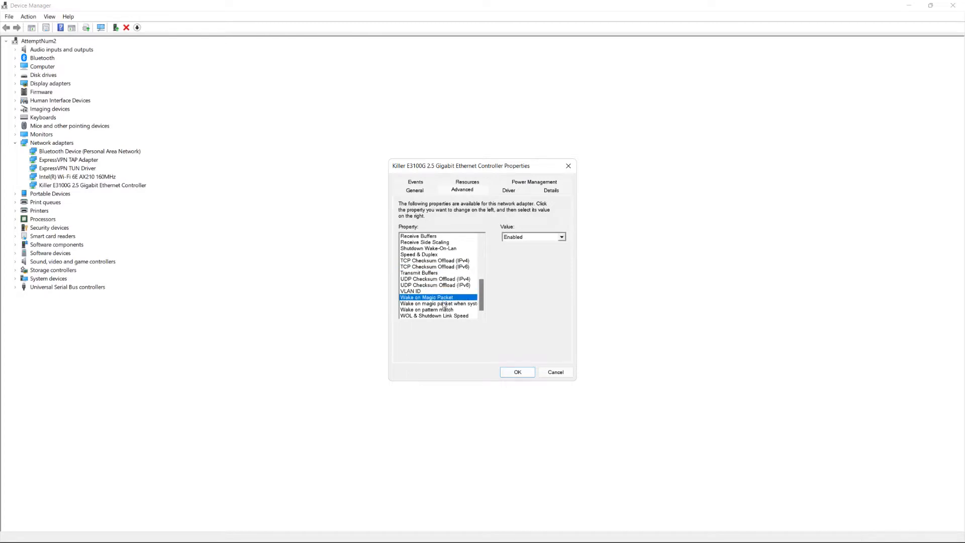
{"action": "left_click", "coordinate": [443, 304]}
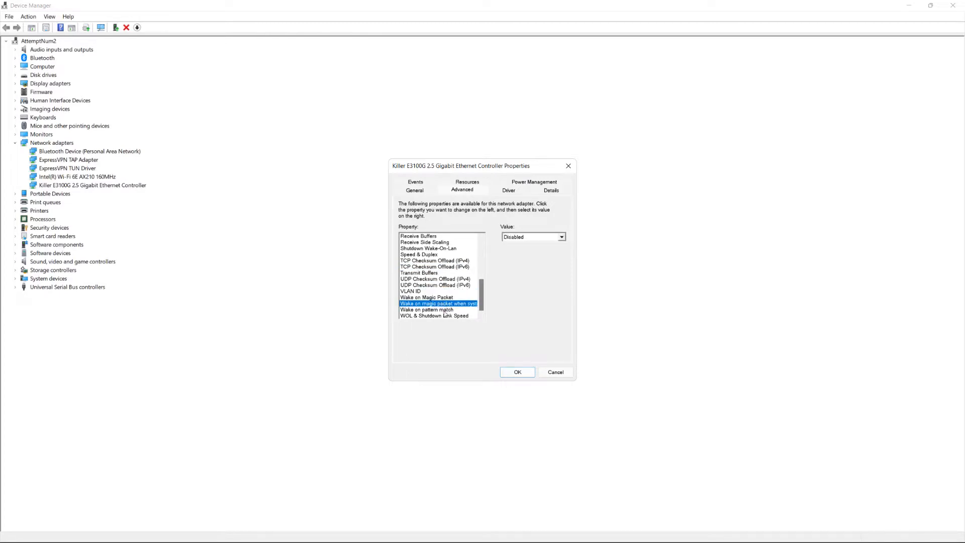
{"action": "left_click", "coordinate": [445, 309]}
Set the Ethernet controller's WOL & Shutdown Link Speed to Not Speed Down and apply the adapter properties
{"action": "left_click", "coordinate": [442, 316]}
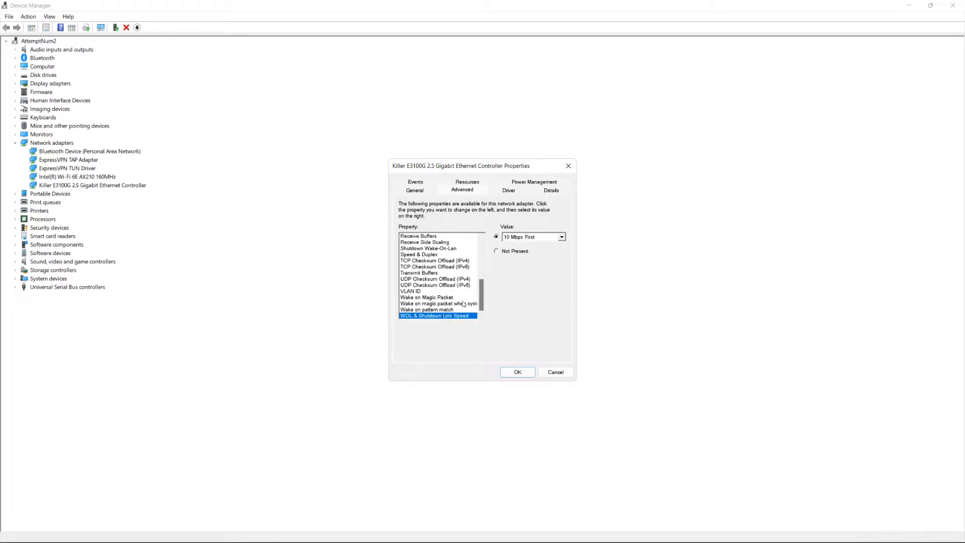
{"action": "left_click", "coordinate": [561, 239]}
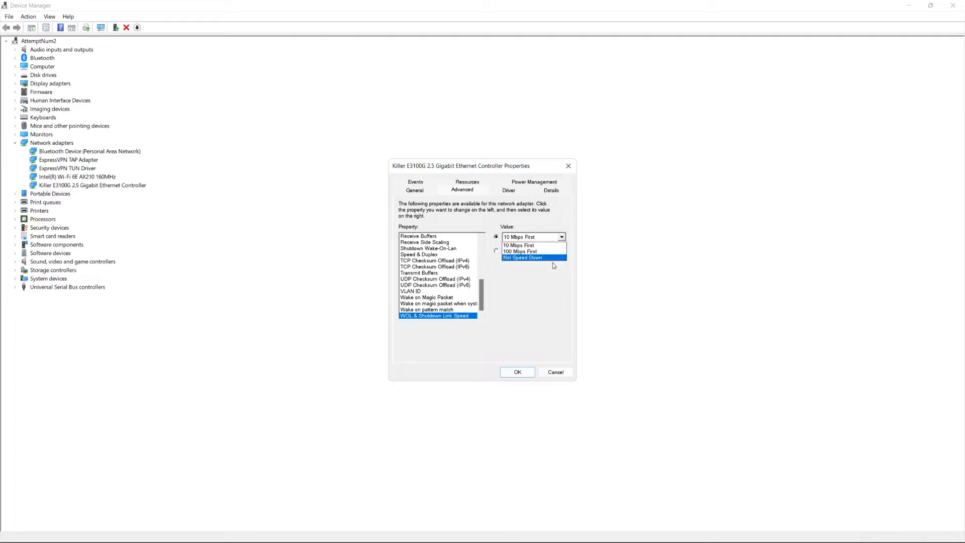
{"action": "left_click", "coordinate": [547, 257]}
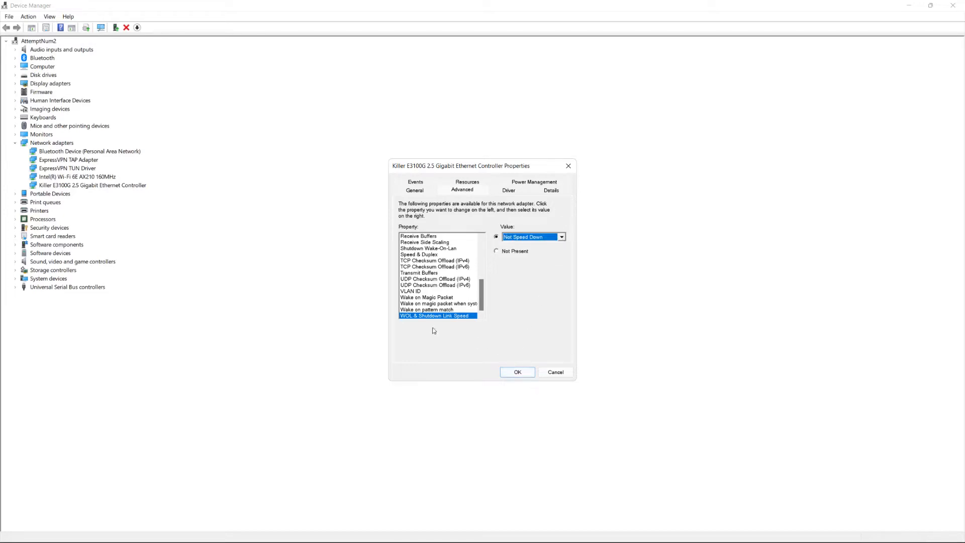
{"action": "left_click", "coordinate": [517, 372]}
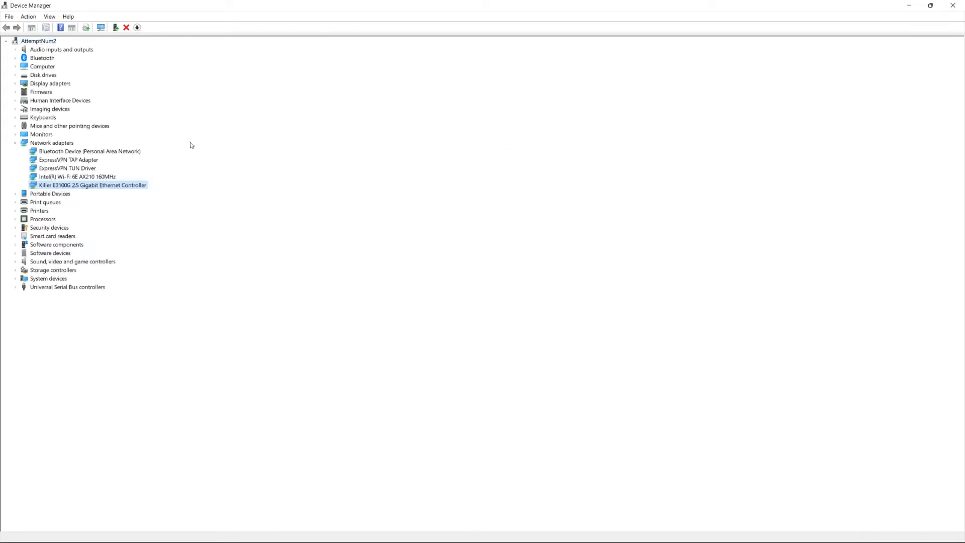
Open the advanced properties of the Intel(R) Wi-Fi 6E AX210 160MHz adapter and look over its property list
{"action": "double_click", "coordinate": [52, 178]}
{"action": "left_click", "coordinate": [456, 190]}
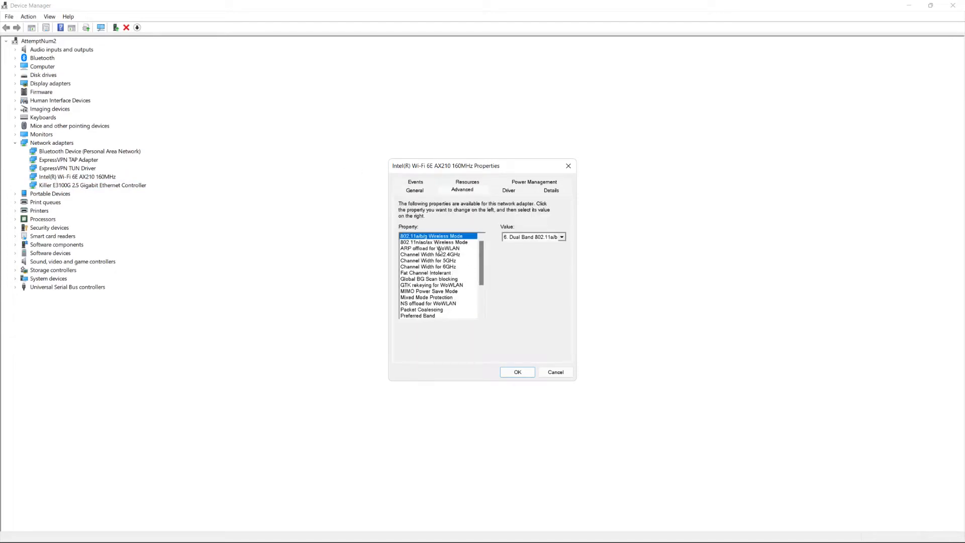
{"action": "scroll", "coordinate": [439, 253], "scroll_direction": "down", "scroll_amount": 3}
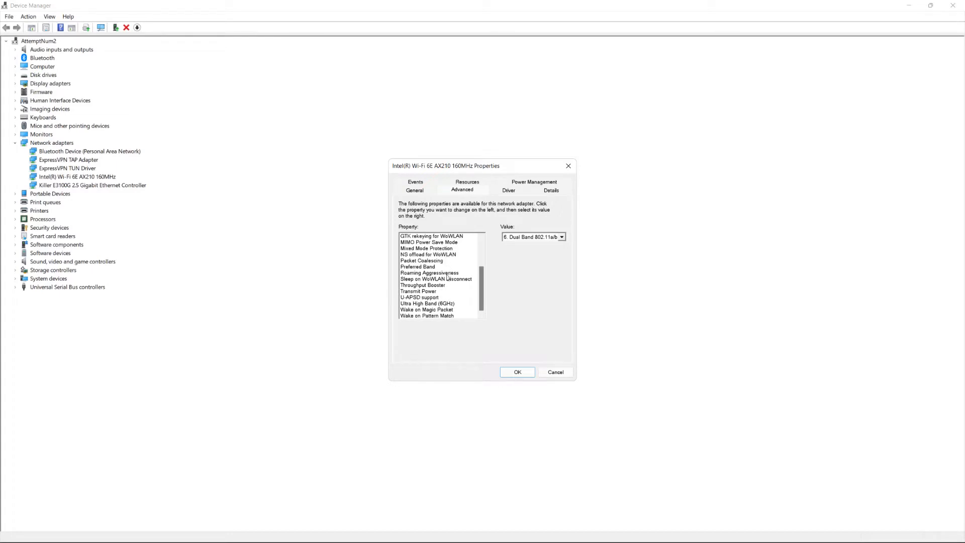
{"action": "scroll", "coordinate": [442, 287], "scroll_direction": "up", "scroll_amount": 3}
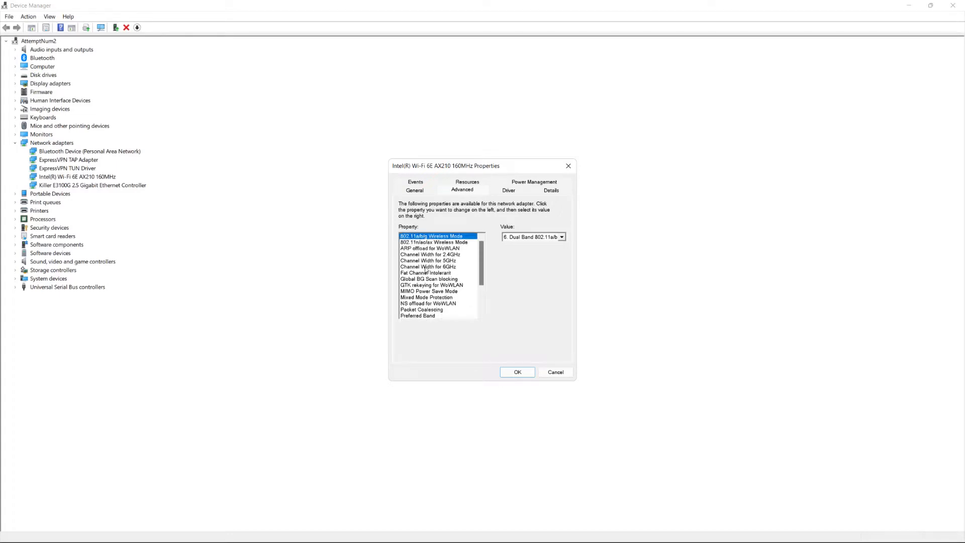
Review the Wi-Fi adapter's values for 802.11n/ac/ax Wireless Mode, ARP offload for WoWLAN, Channel Width for 2.4GHz, Fat Channel Intolerant, and MIMO Power Save Mode
{"action": "left_click", "coordinate": [425, 243]}
{"action": "left_click", "coordinate": [433, 249]}
{"action": "left_click", "coordinate": [436, 255]}
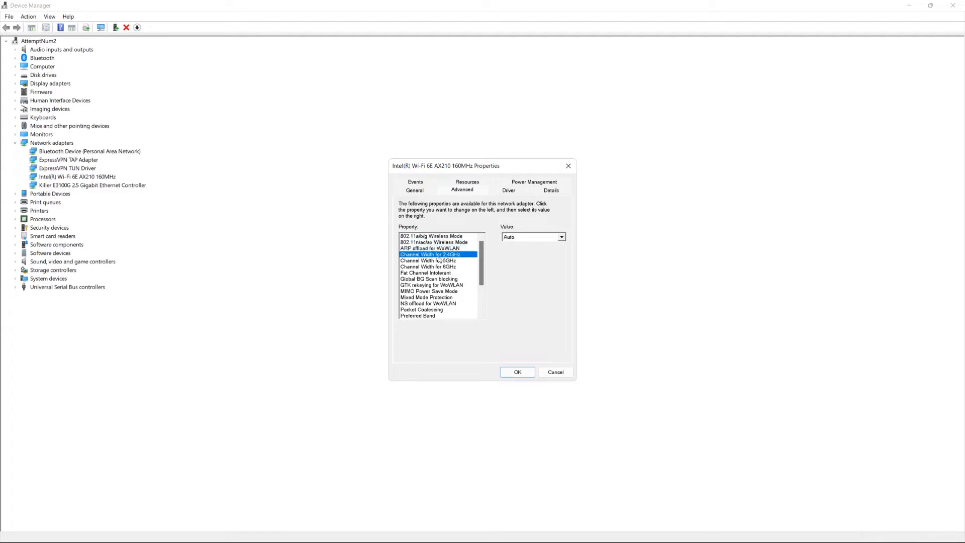
{"action": "left_click", "coordinate": [444, 273]}
{"action": "left_click", "coordinate": [445, 291]}
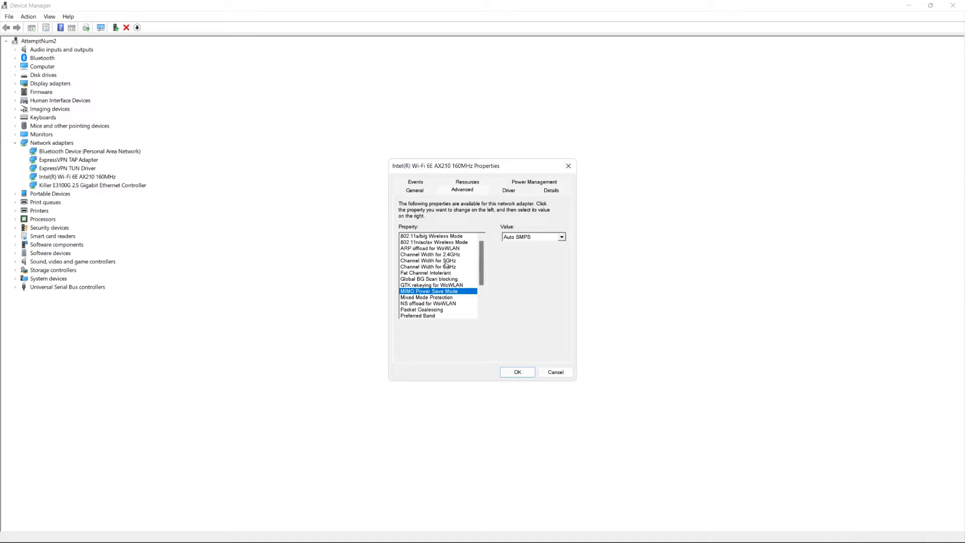
Check the Wi-Fi adapter's Channel Width values for 5GHz, 6GHz and 2.4GHz, then close its properties without changes
{"action": "left_click", "coordinate": [445, 261]}
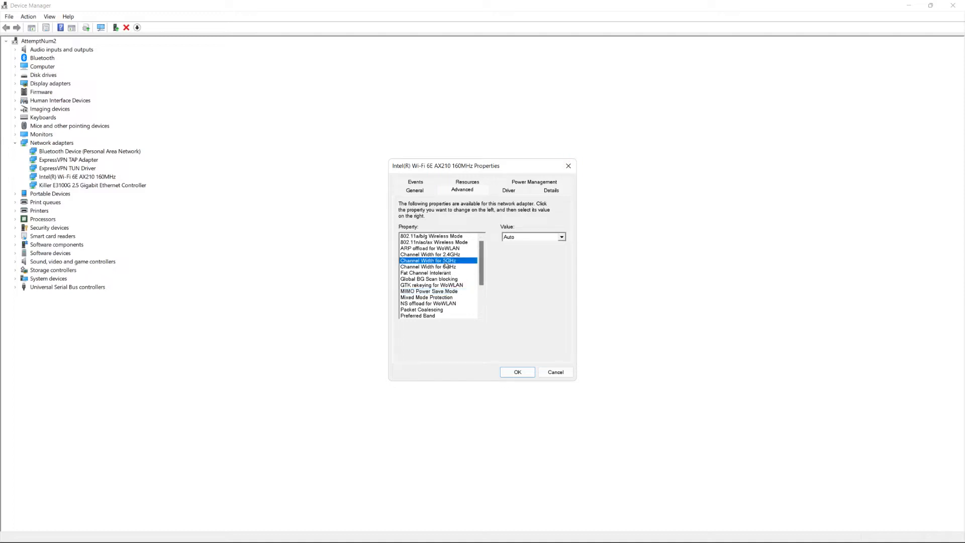
{"action": "left_click", "coordinate": [561, 238]}
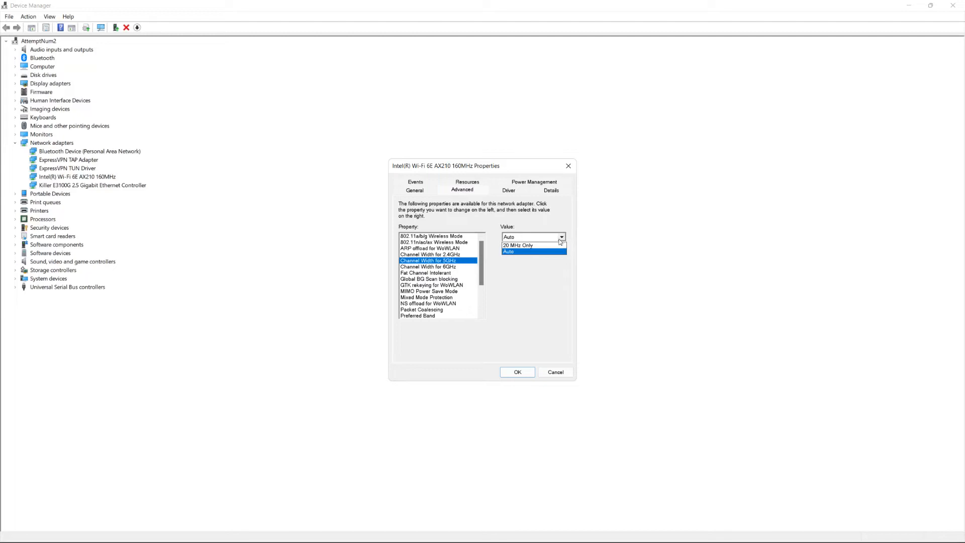
{"action": "left_click", "coordinate": [560, 238]}
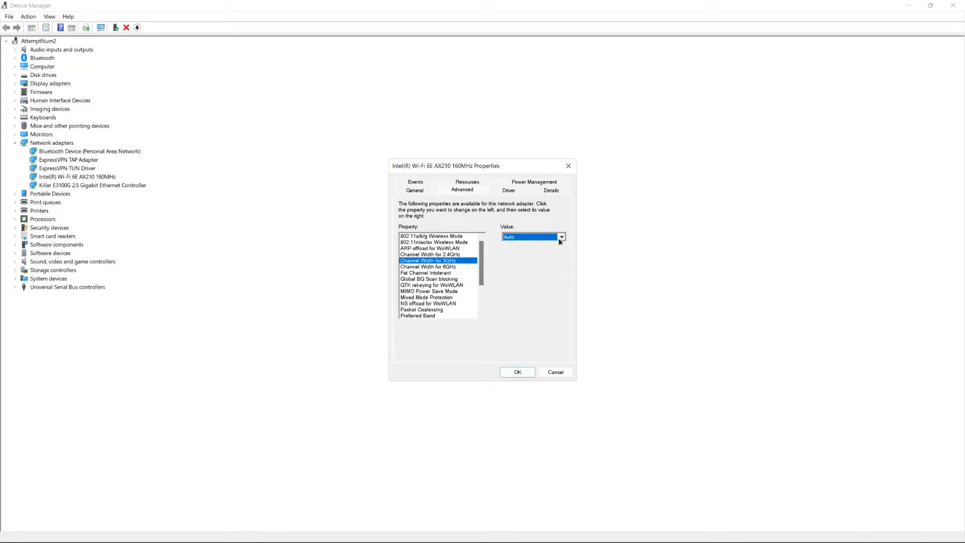
{"action": "left_click", "coordinate": [451, 266]}
{"action": "left_click", "coordinate": [452, 255]}
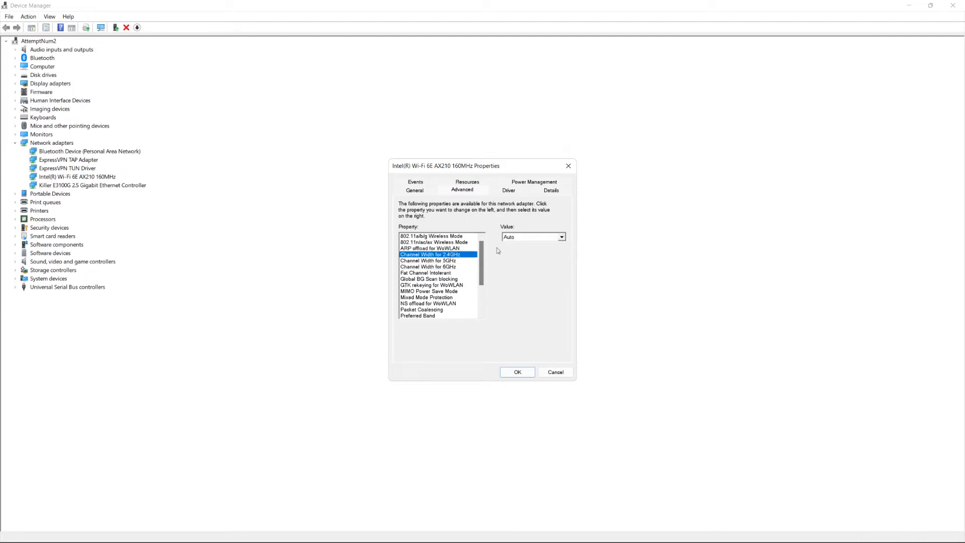
{"action": "left_click", "coordinate": [562, 238]}
{"action": "left_click", "coordinate": [563, 234]}
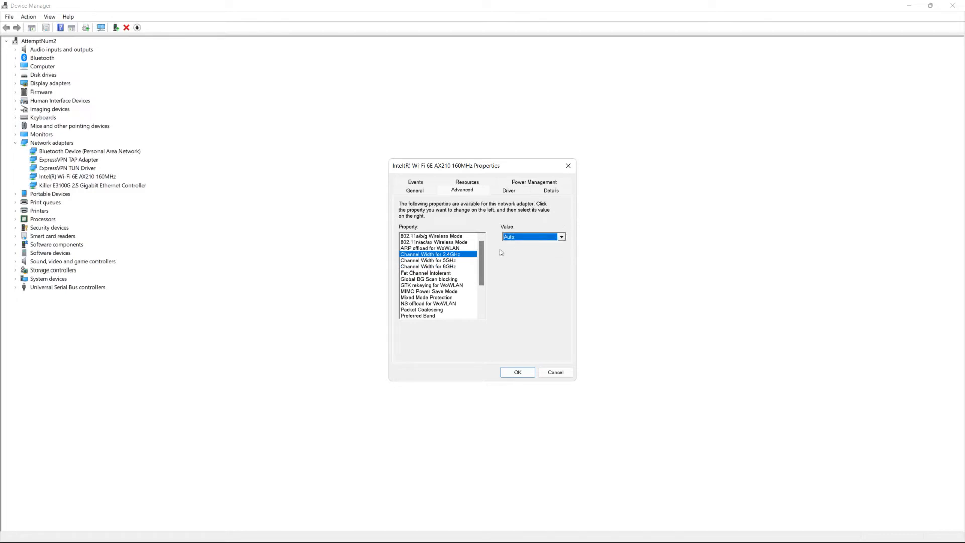
{"action": "left_click", "coordinate": [569, 166]}
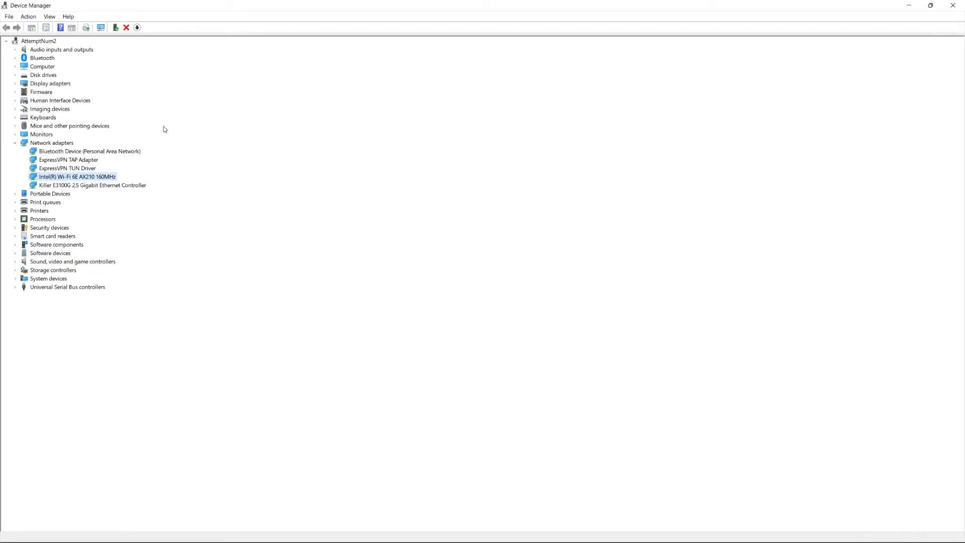
View the driver information of the NVIDIA GeForce RTX 3090 display adapter, and close its properties and Device Manager
{"action": "left_click", "coordinate": [29, 85]}
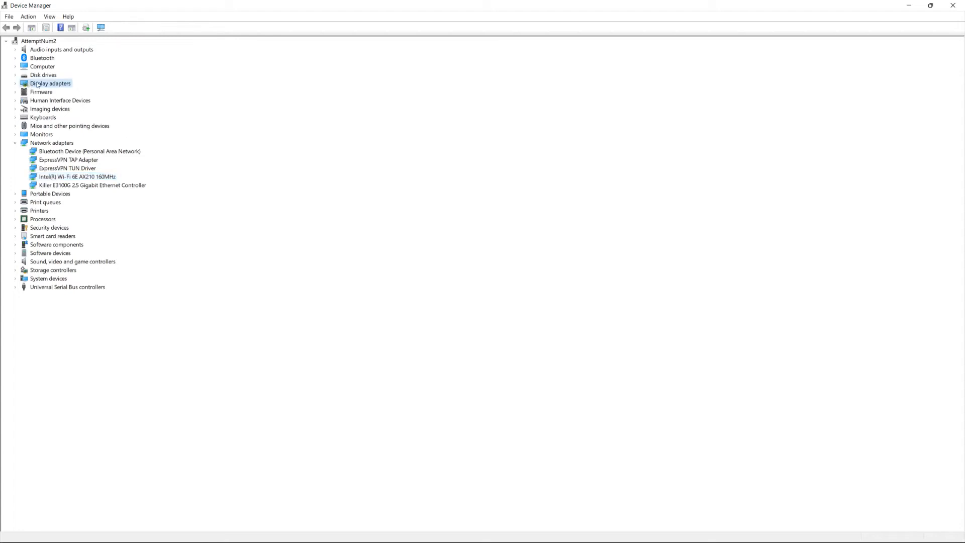
{"action": "double_click", "coordinate": [42, 85]}
{"action": "double_click", "coordinate": [50, 93]}
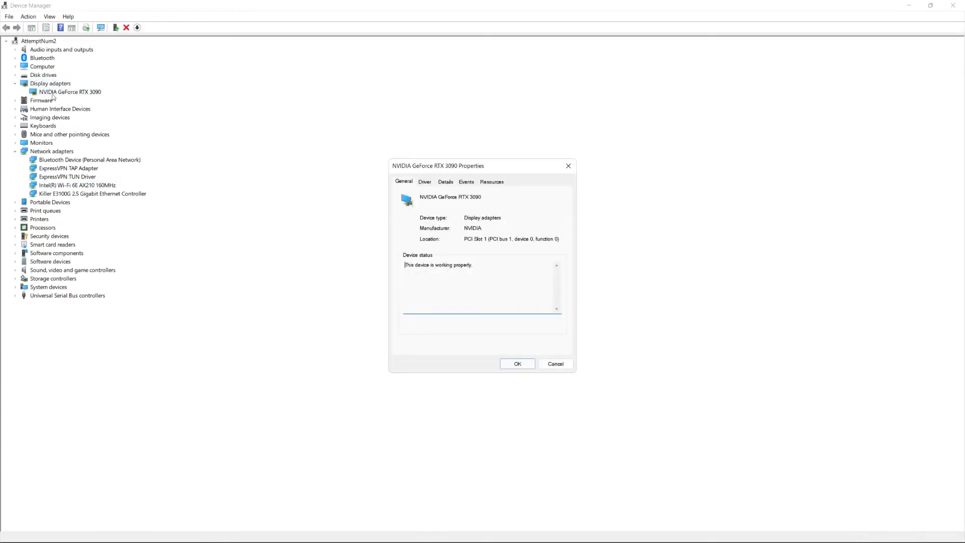
{"action": "left_click", "coordinate": [425, 182]}
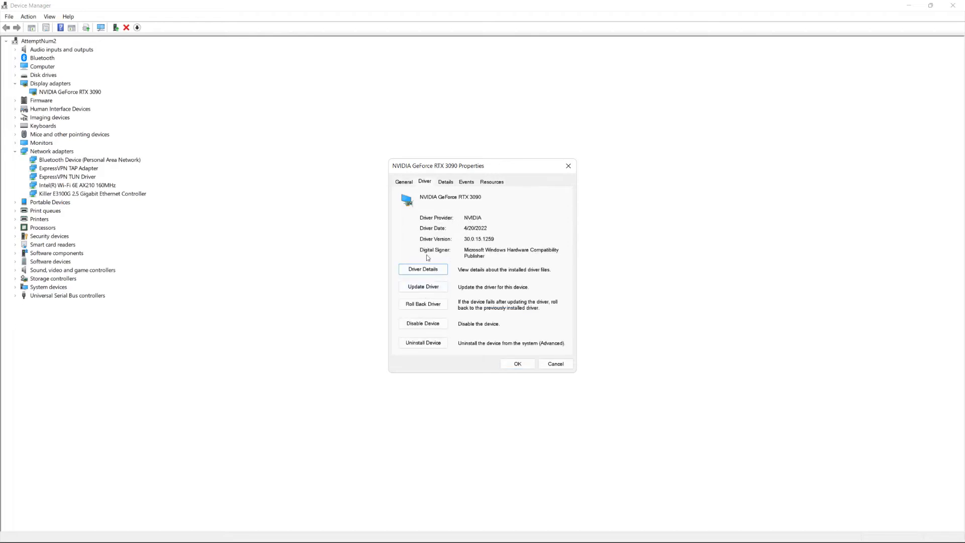
{"action": "left_click", "coordinate": [568, 165]}
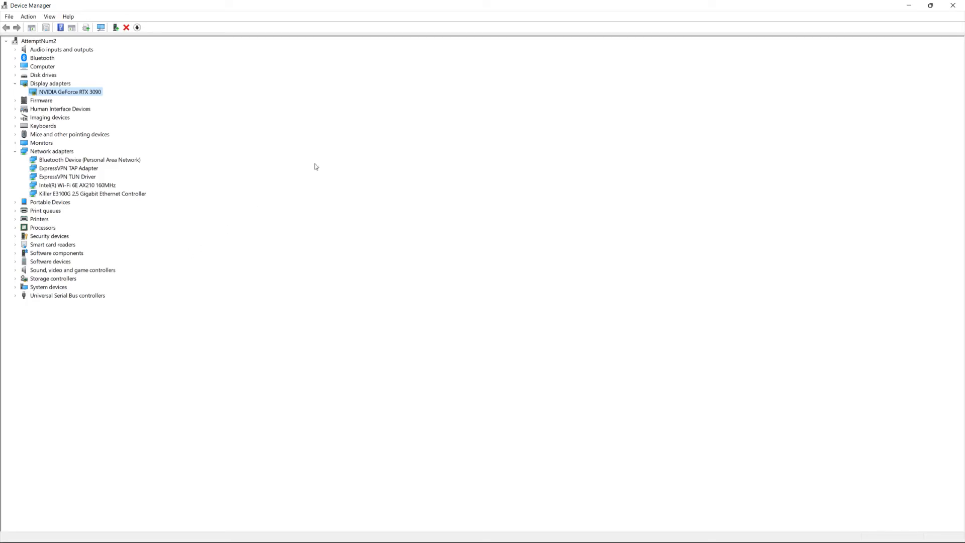
{"action": "left_click", "coordinate": [951, 5]}
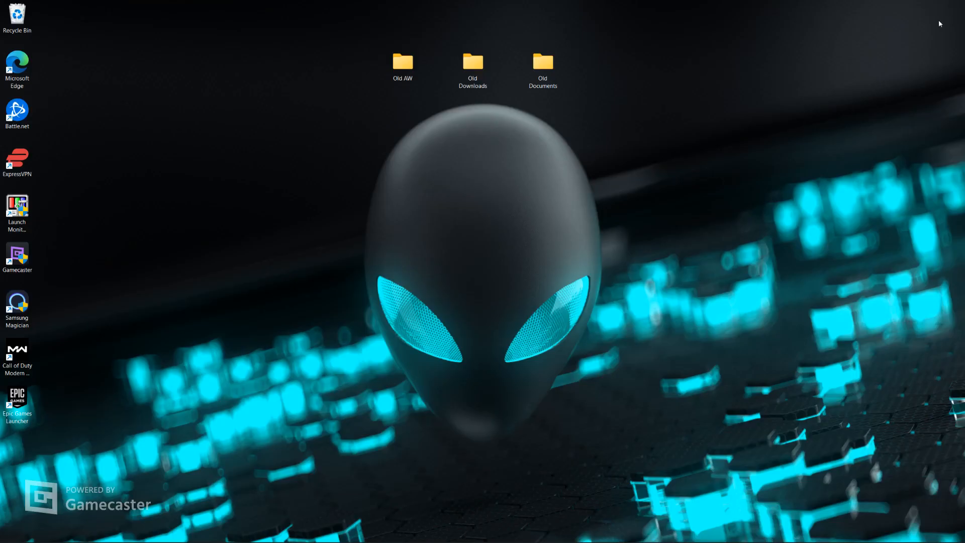